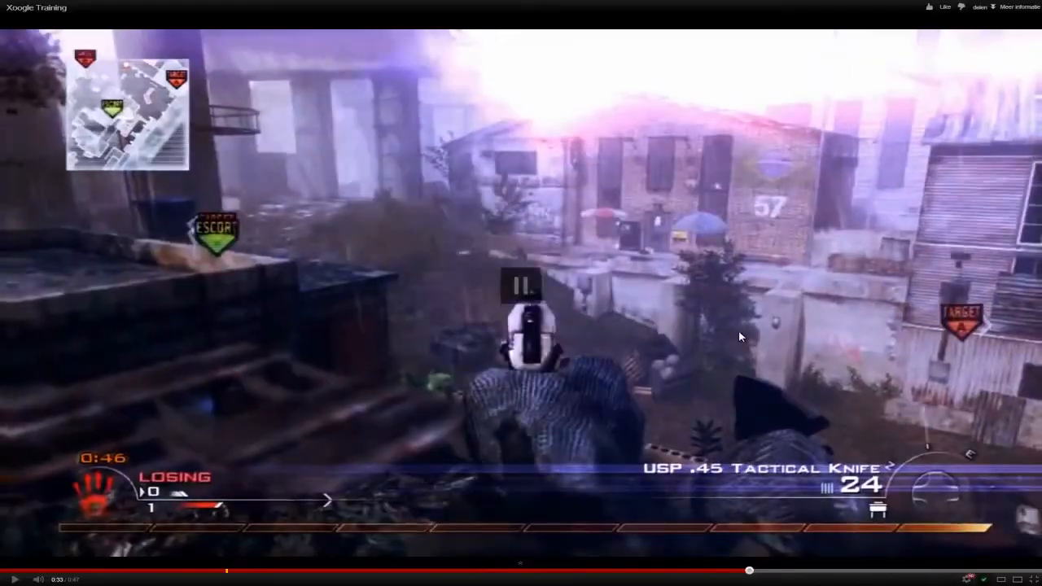
Step: Review the particle transition at about 0:32 in the Xoogle Training video and leave full-screen playback
left_click(738, 329)
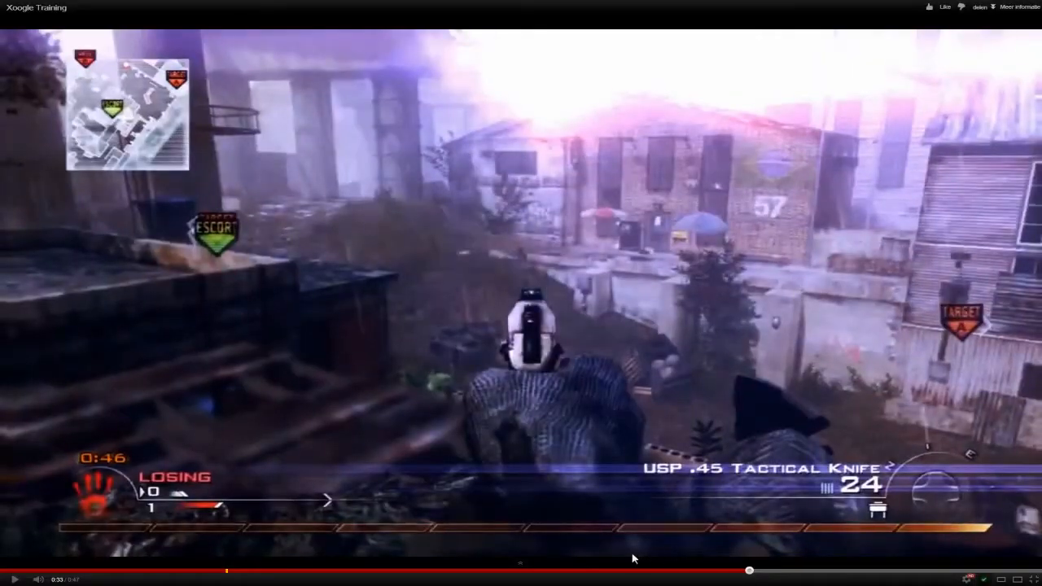
left_click_drag(748, 571, 698, 572)
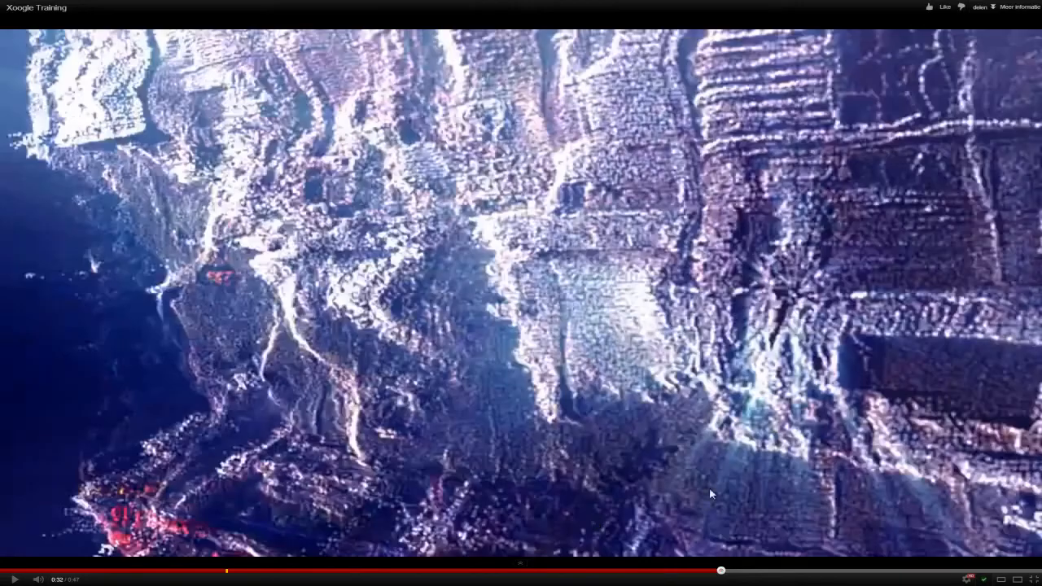
left_click(698, 572)
left_click(481, 417)
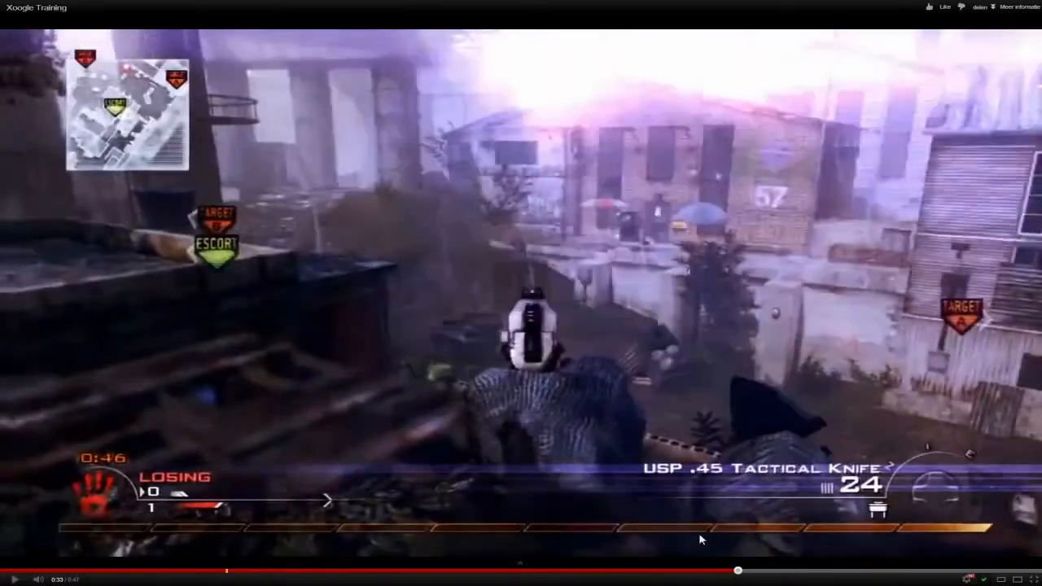
left_click_drag(738, 572, 704, 572)
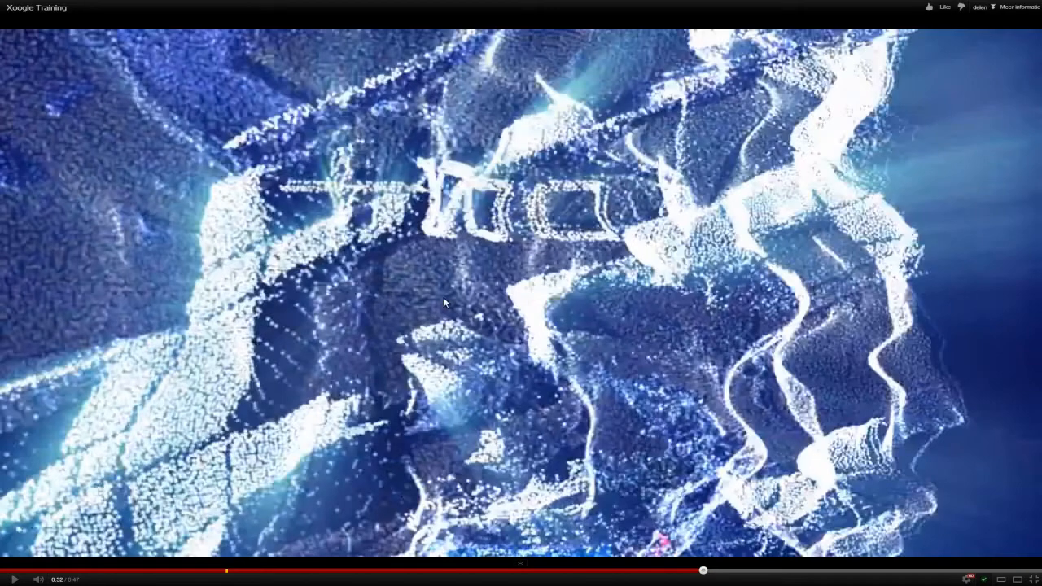
key("Escape")
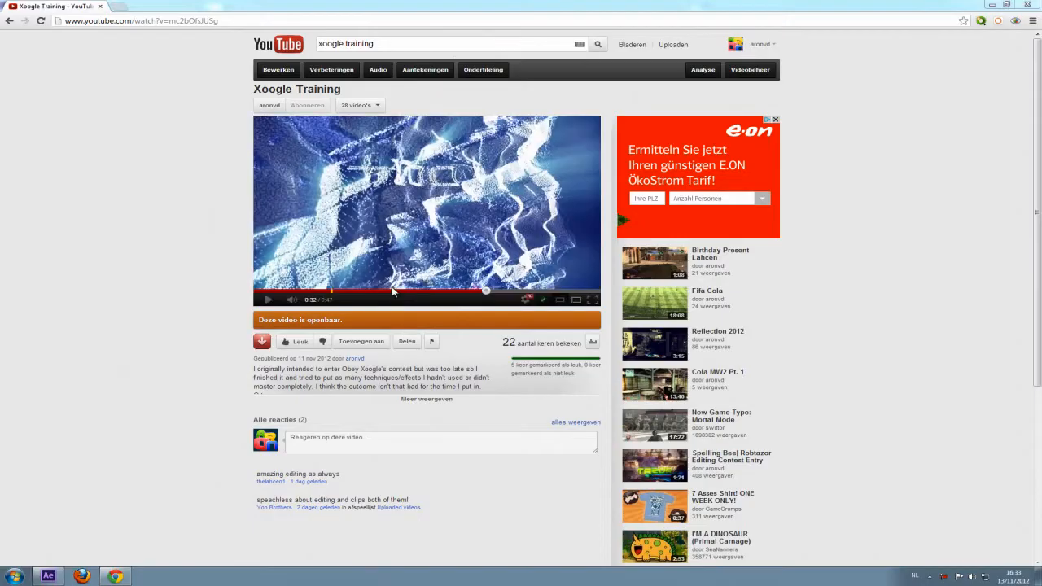
Step: Switch to After Effects and create a separate composition from each of the Ace with trickshot.mp4 and 3hs feed.mp4 clips
left_click(49, 575)
left_click(42, 134)
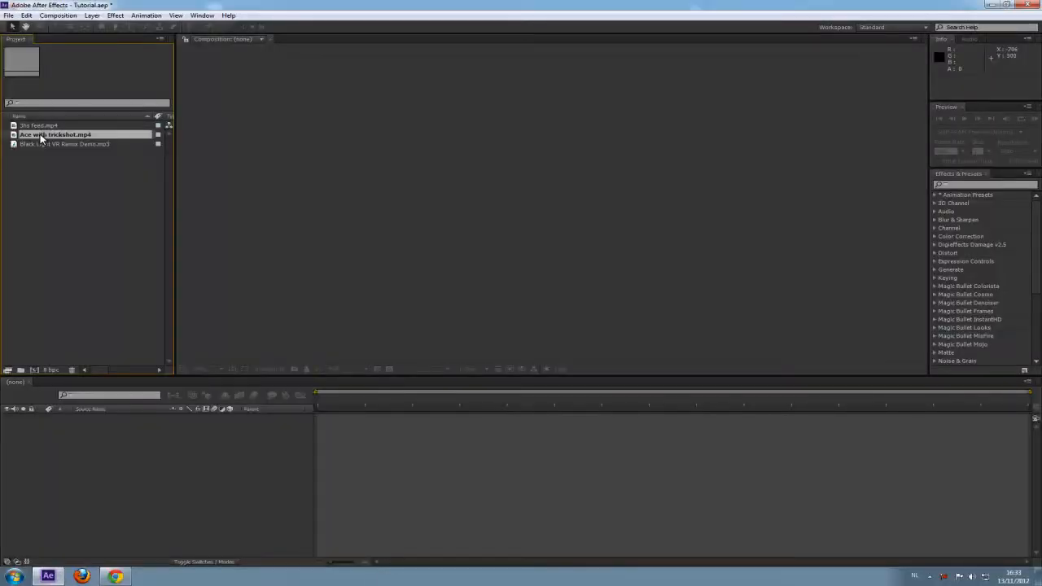
left_click(42, 128, "shift")
left_click(39, 134)
left_click(34, 371)
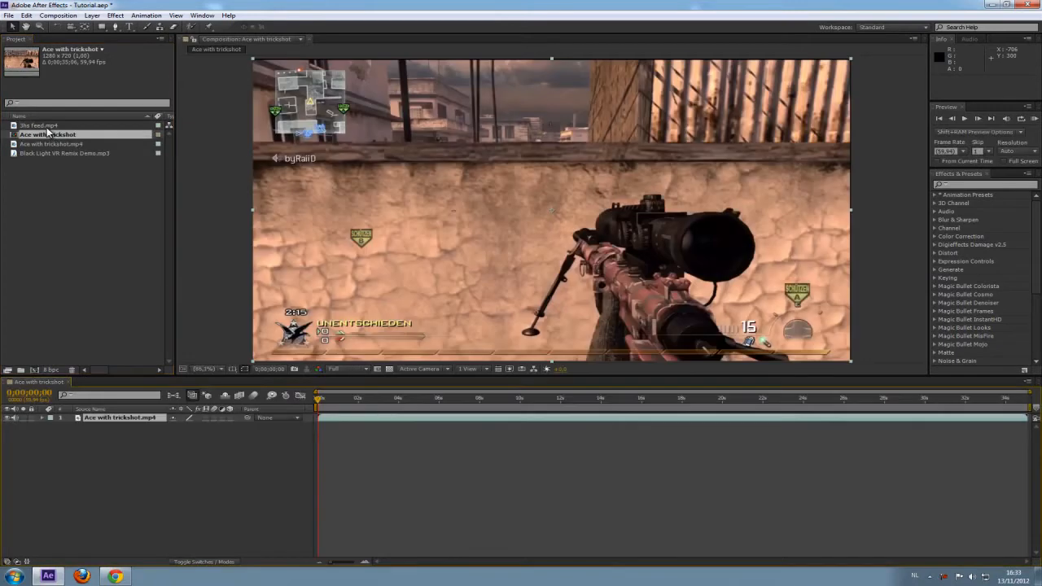
left_click_drag(39, 125, 35, 371)
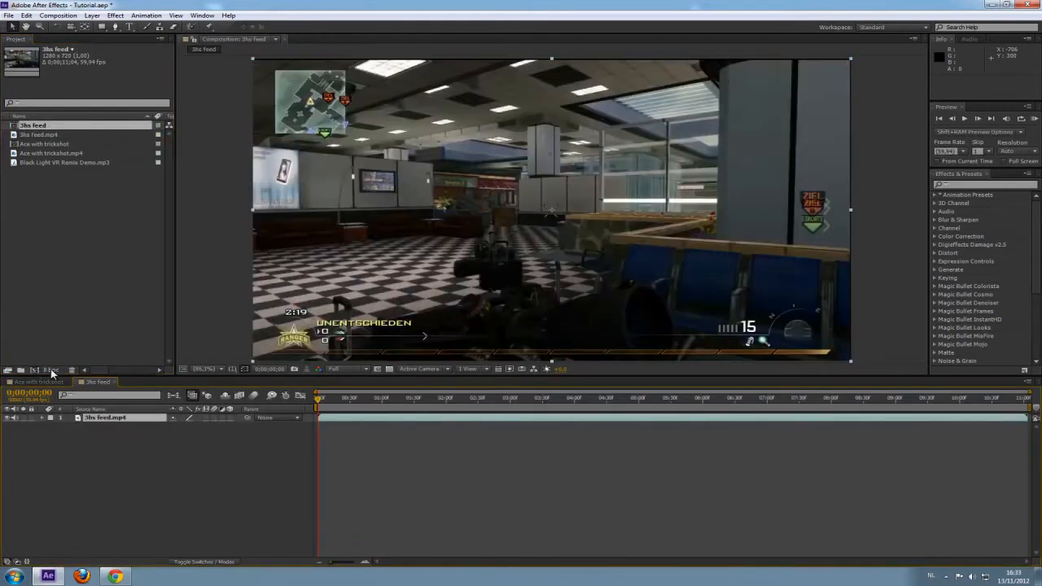
Step: Create a new composition with the default settings and add the 3hs feed and Ace with trickshot compositions to it as layers
left_click(57, 16)
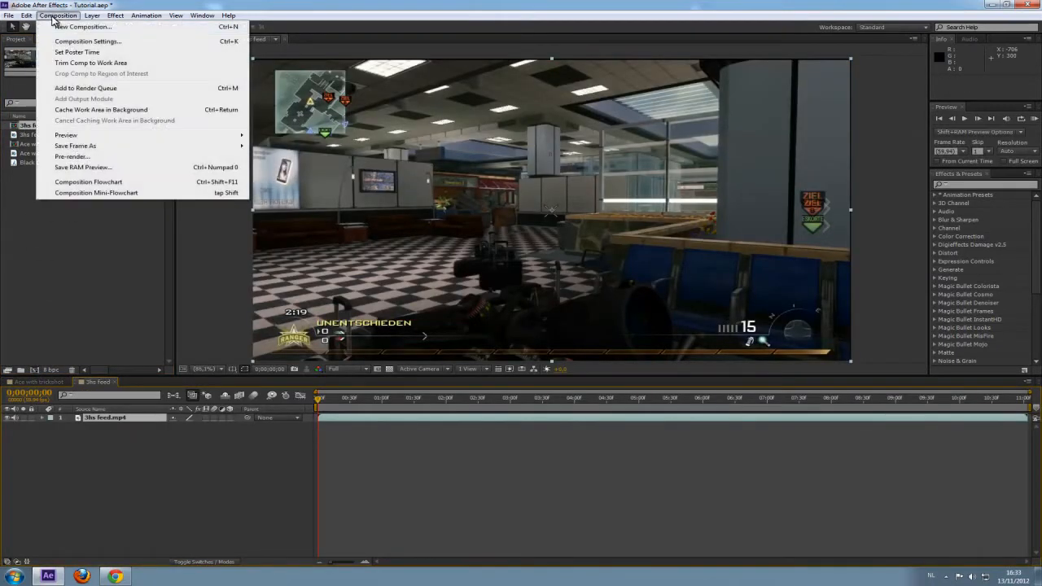
left_click(77, 39)
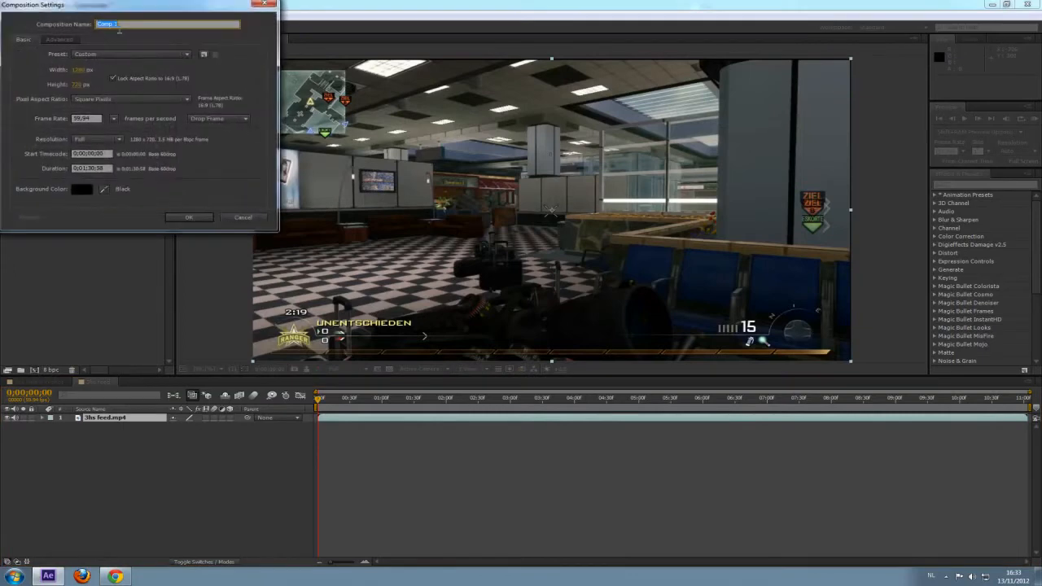
left_click(190, 217)
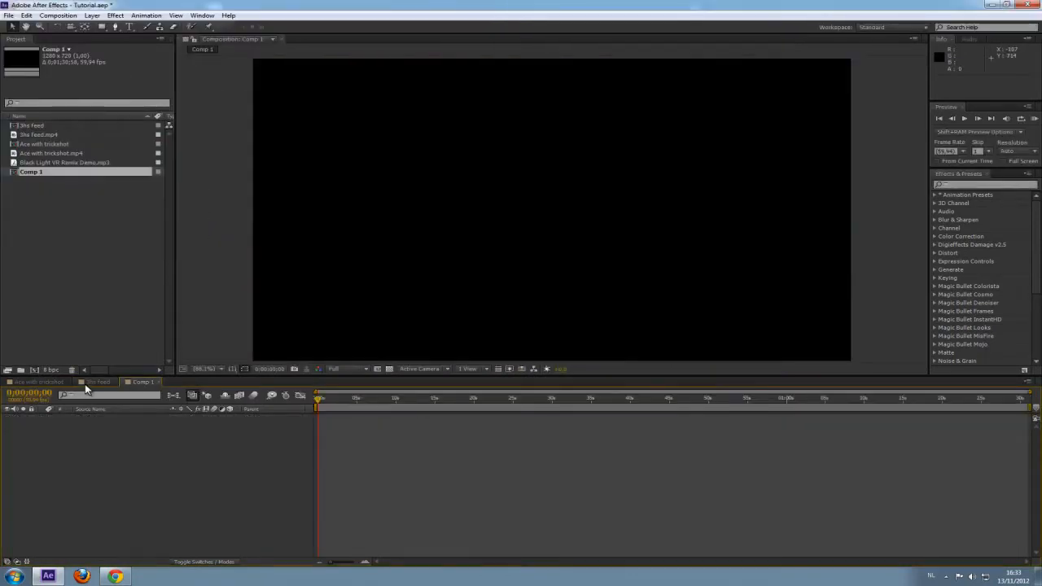
left_click(44, 143)
left_click(32, 126, "ctrl")
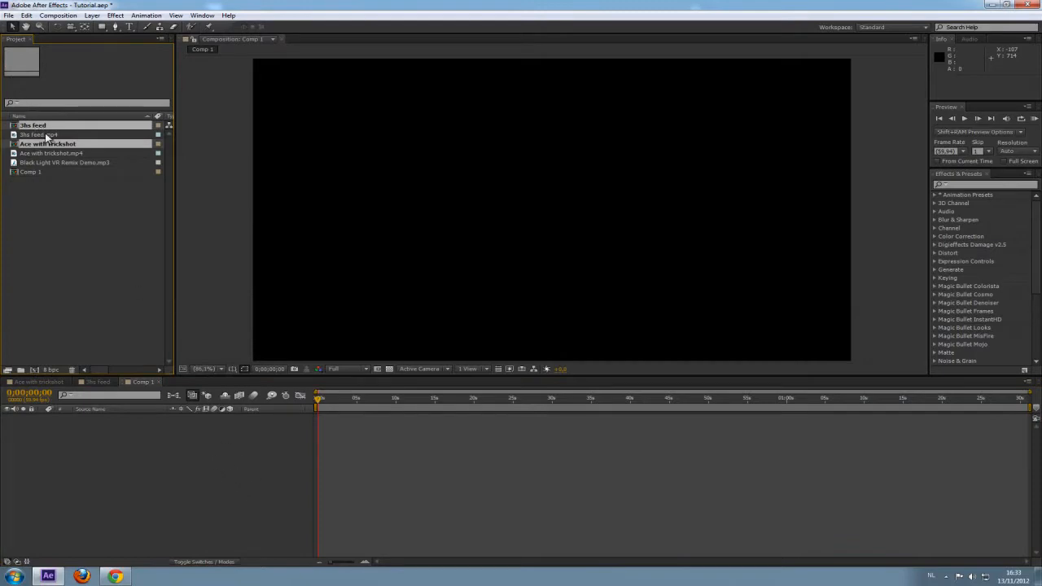
left_click_drag(48, 142, 126, 476)
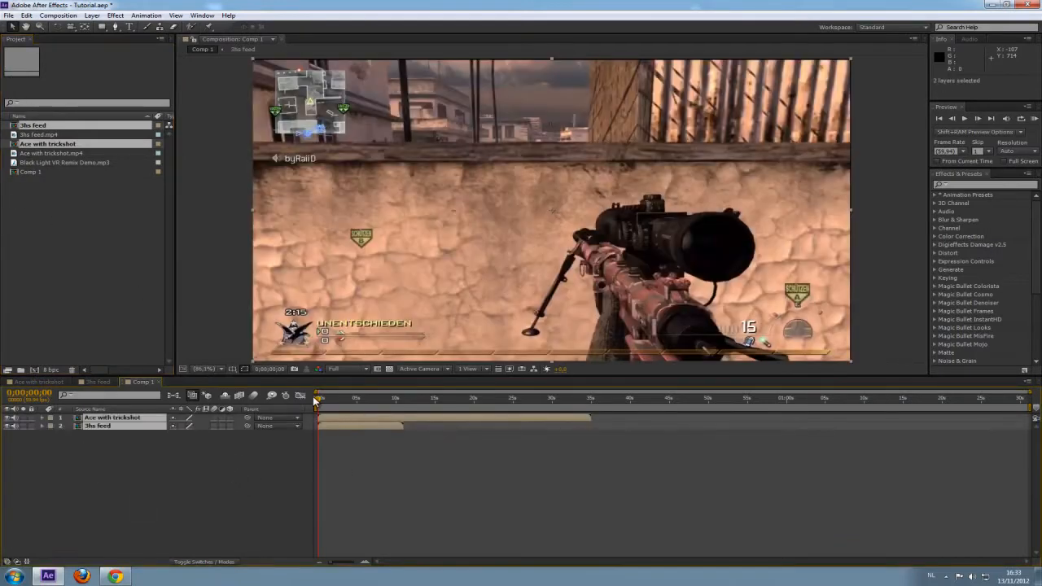
Step: Set the current time to 0;00;21;57 and shift the 3hs feed layer so it starts there
left_click_drag(317, 399, 484, 413)
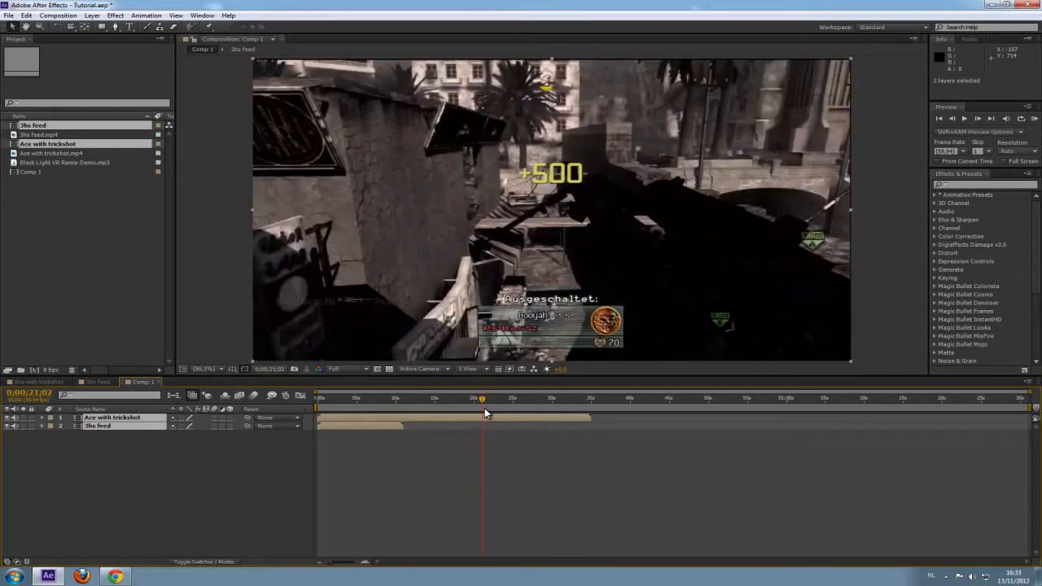
left_click_drag(485, 414, 489, 413)
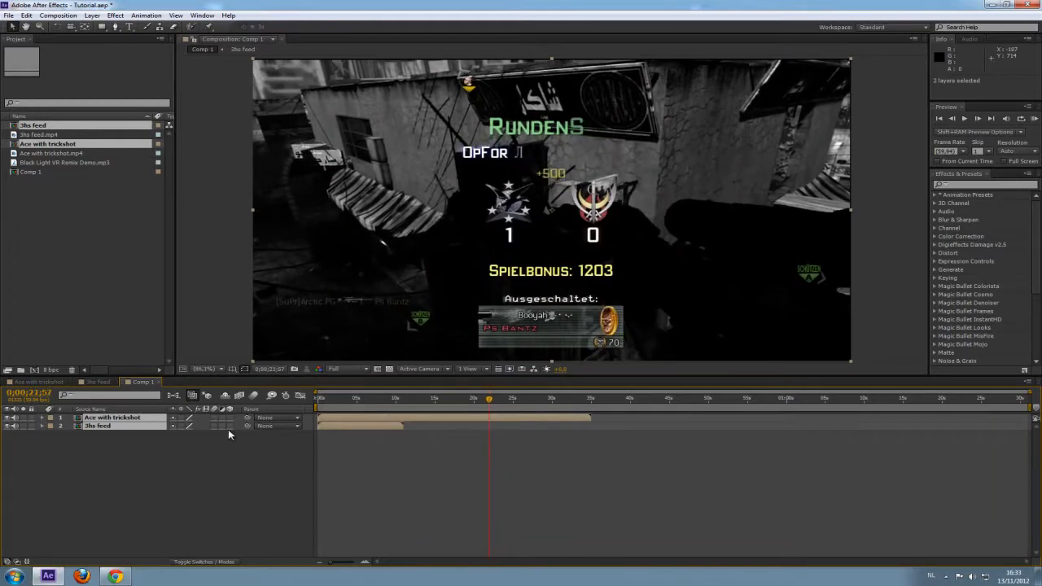
left_click(210, 444)
left_click_drag(329, 424, 469, 426)
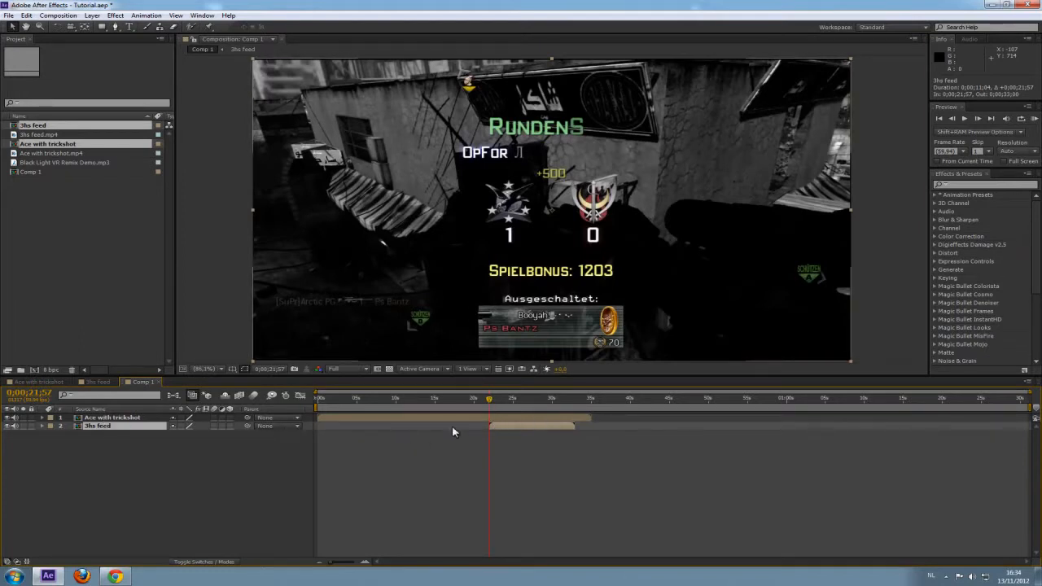
Step: Add opacity keyframes to both layers at 0;00;21;57 and set the 3hs feed opacity to 0%
key("ctrl+a")
key("t")
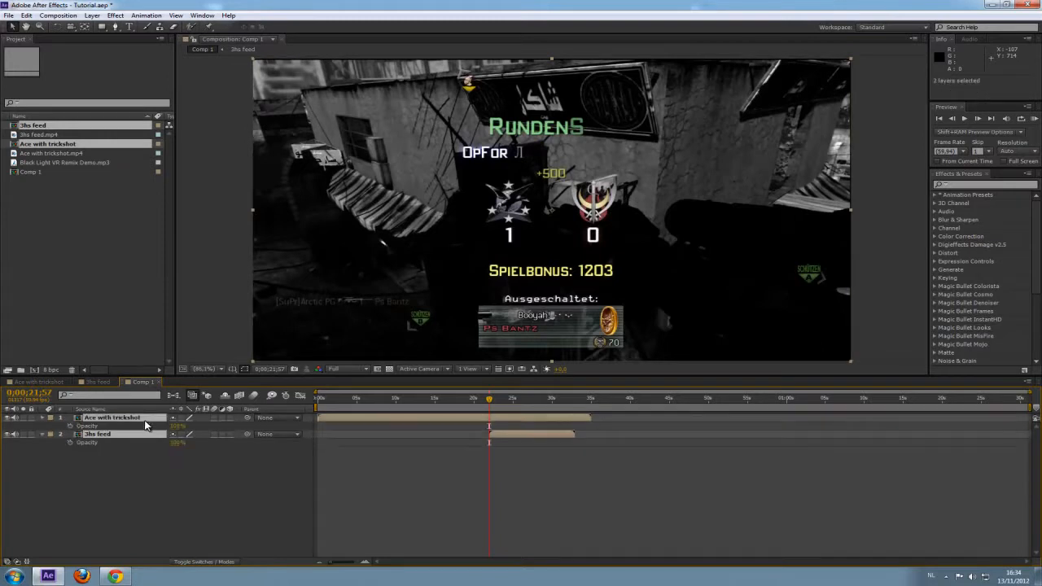
left_click(70, 442)
left_click(142, 466)
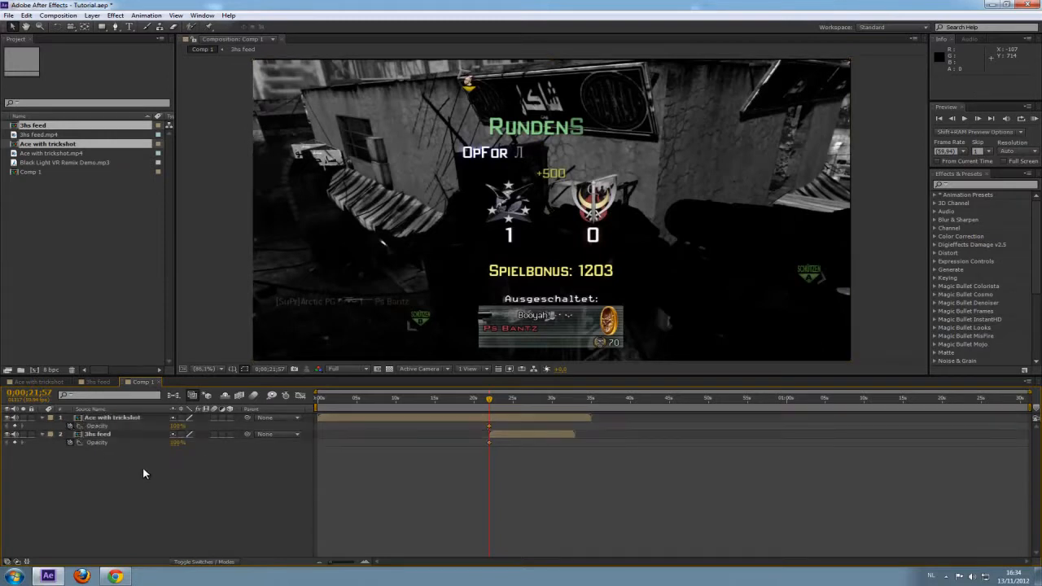
left_click_drag(174, 442, 96, 445)
left_click(96, 433)
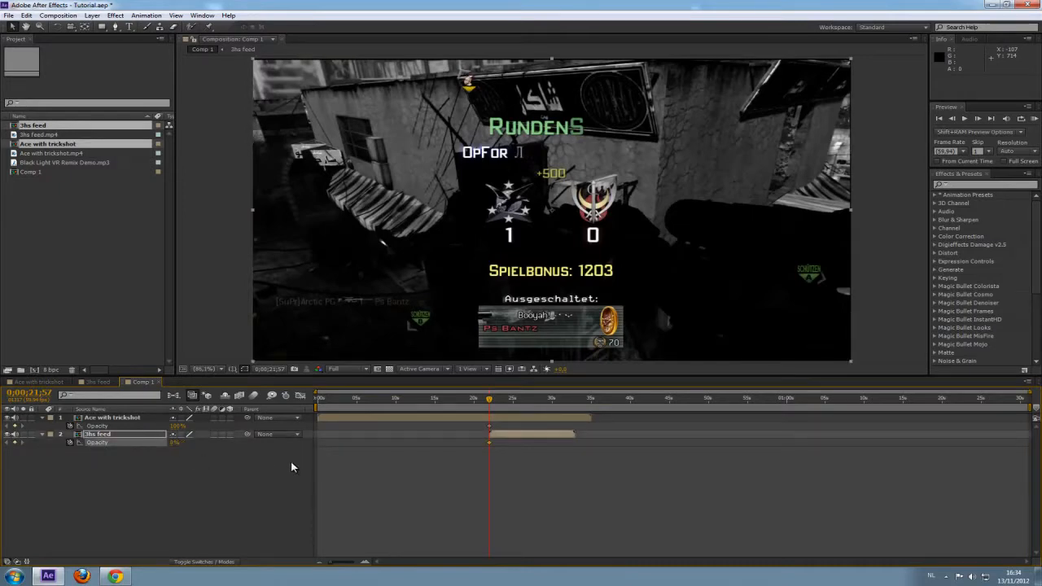
Step: At 0;00;22;07, keyframe the 3hs feed opacity at 100% and the Ace with trickshot opacity at 0%
key("shift+Page_Down")
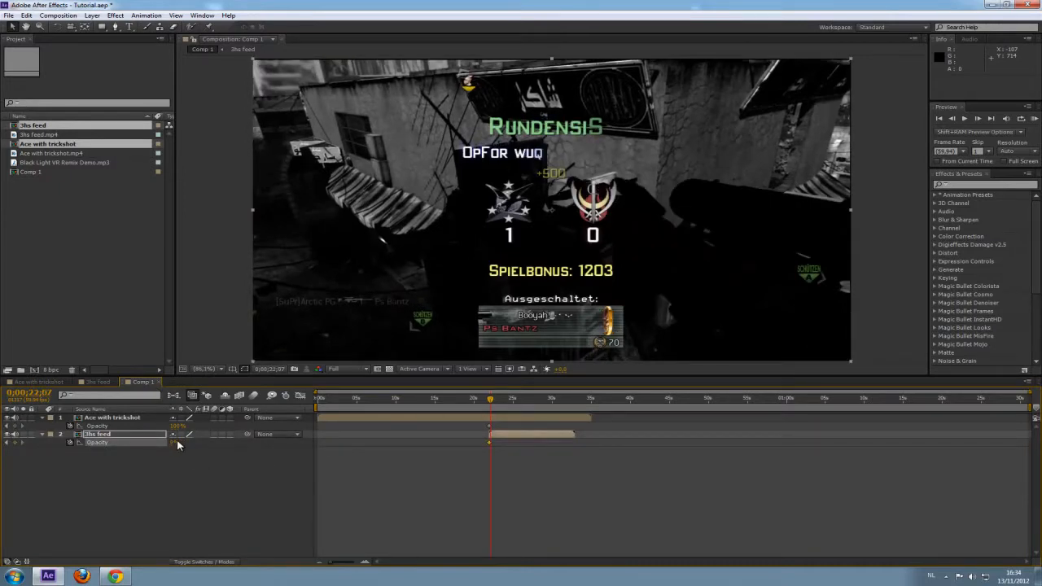
left_click_drag(178, 444, 276, 452)
left_click_drag(175, 426, 80, 431)
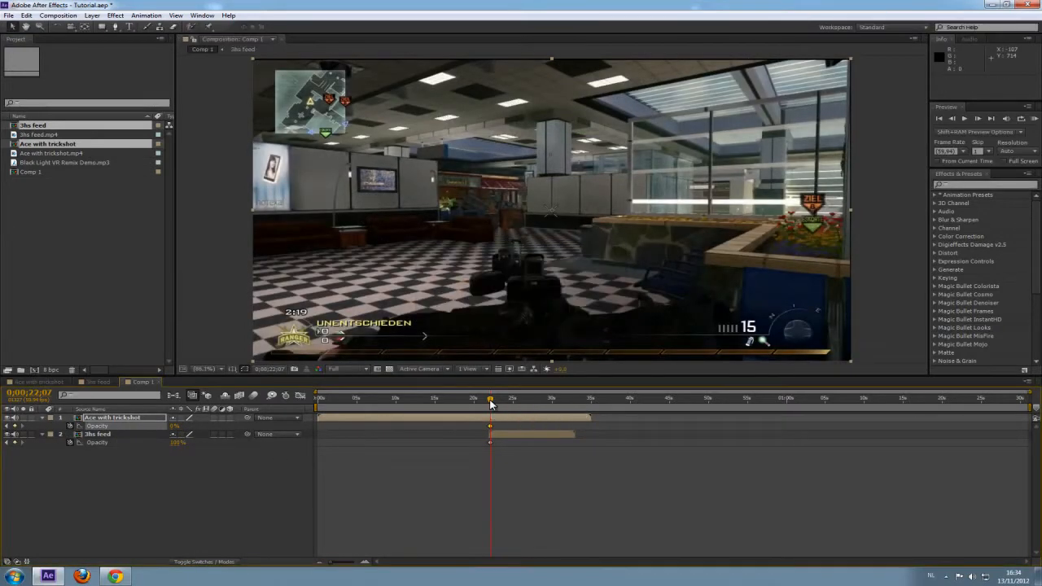
left_click(490, 401)
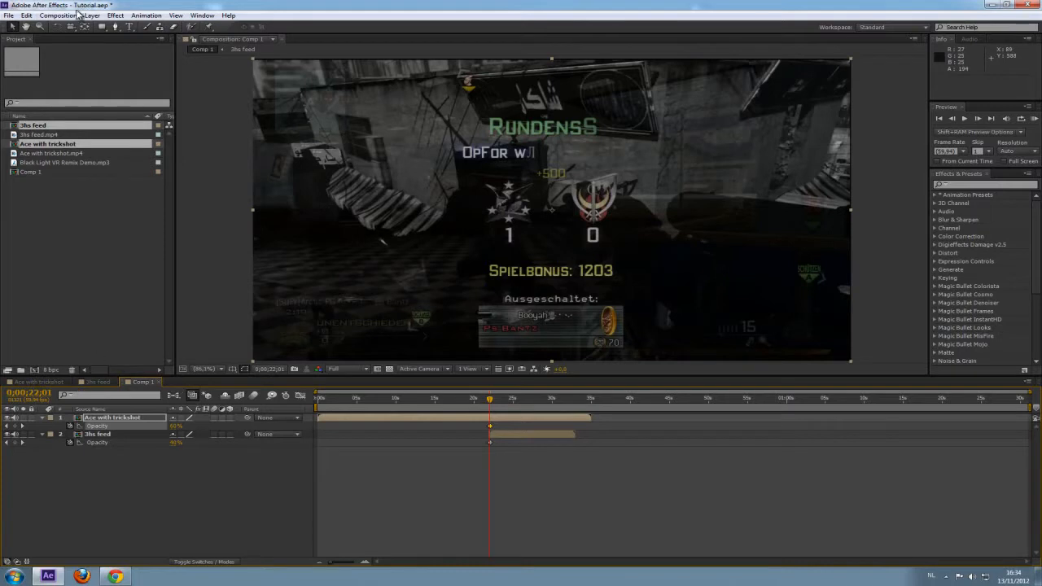
Step: Pre-compose the Ace with trickshot and 3hs feed layers into a composition named Transition
left_click(129, 489)
left_click(108, 436)
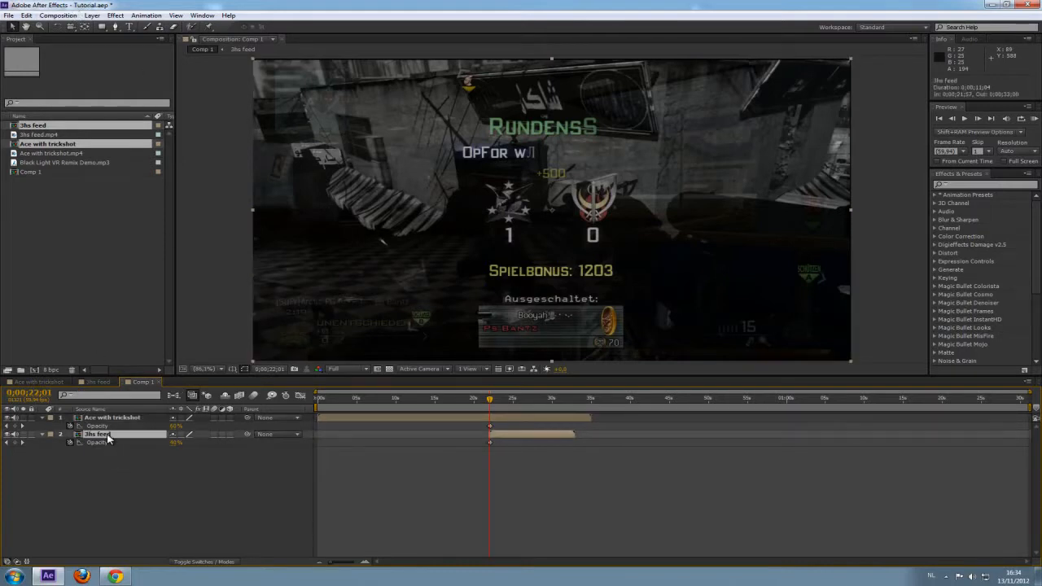
left_click(107, 418, "ctrl")
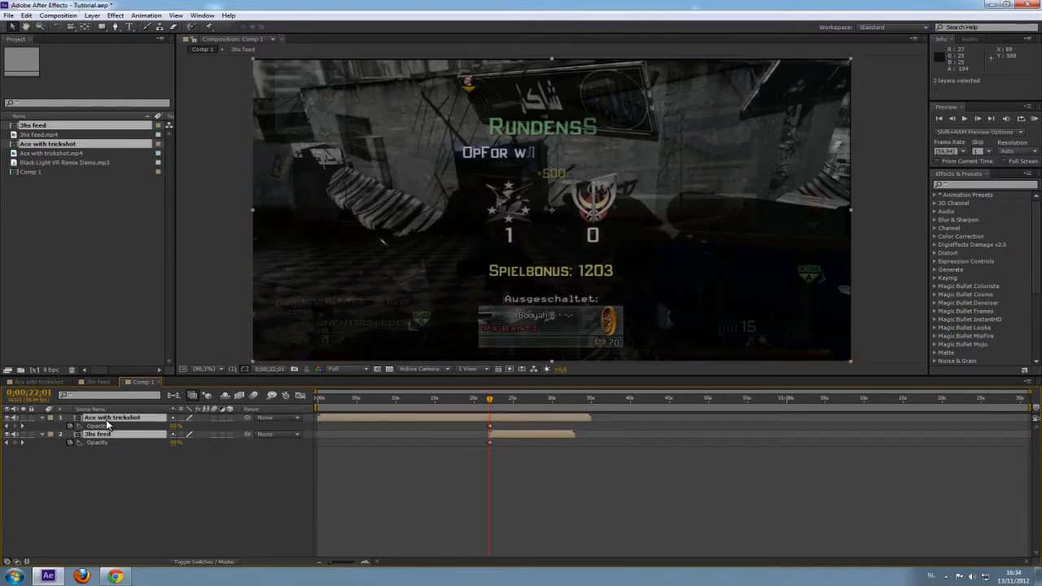
key("ctrl+shift+c")
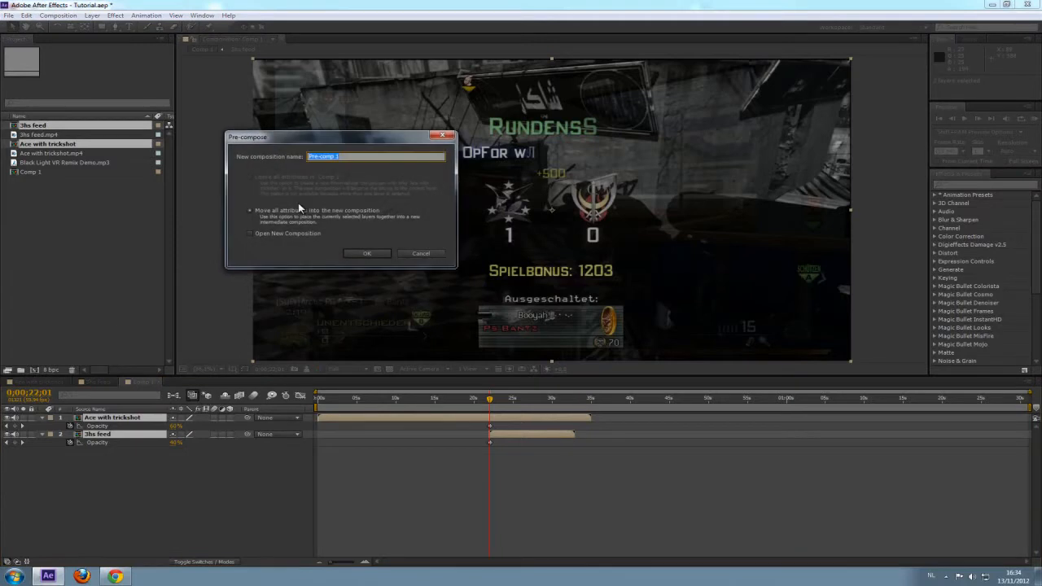
type("Transition")
key("Return")
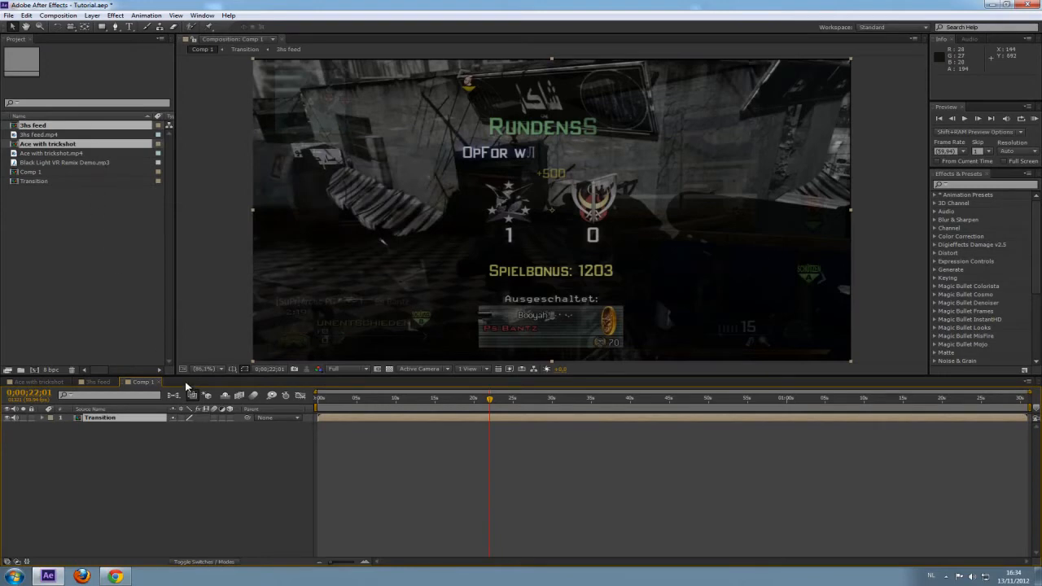
Step: Duplicate the Transition layer in Comp 1 to test how a visibility change inside it affects both copies, and delete the second layer
left_click(118, 420)
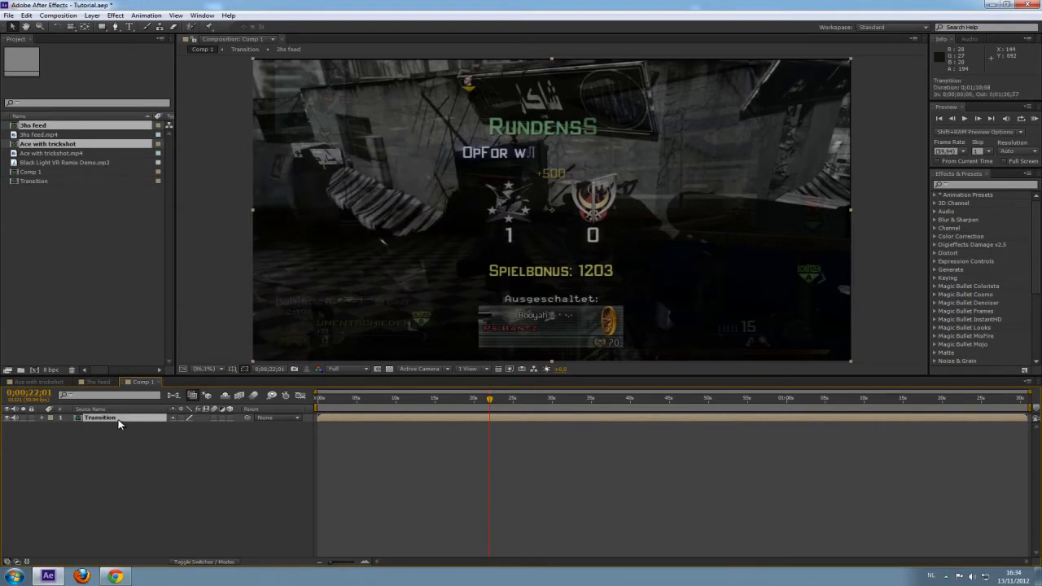
key("ctrl+d")
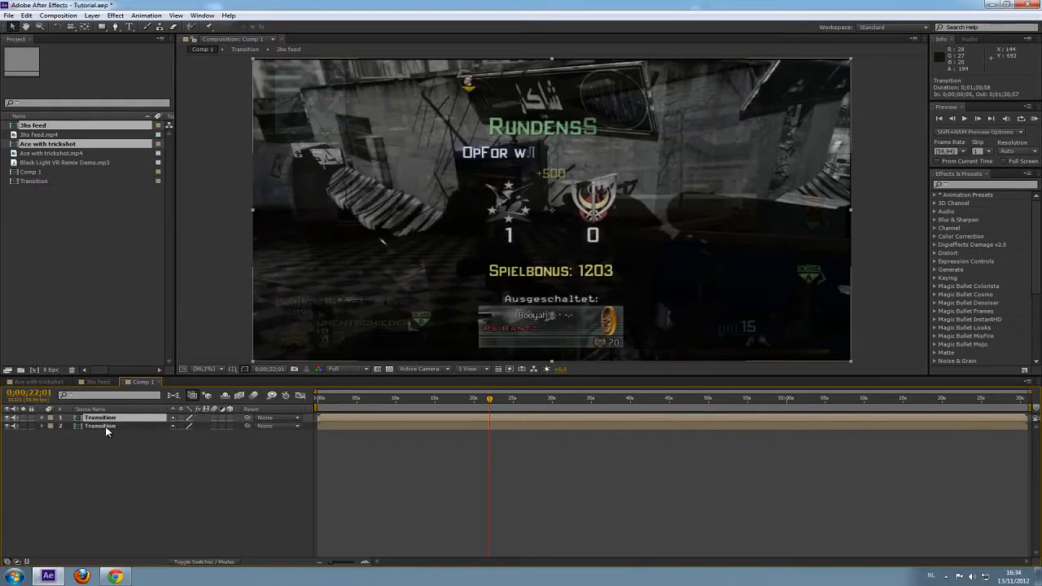
left_click(96, 426)
double_click(96, 425)
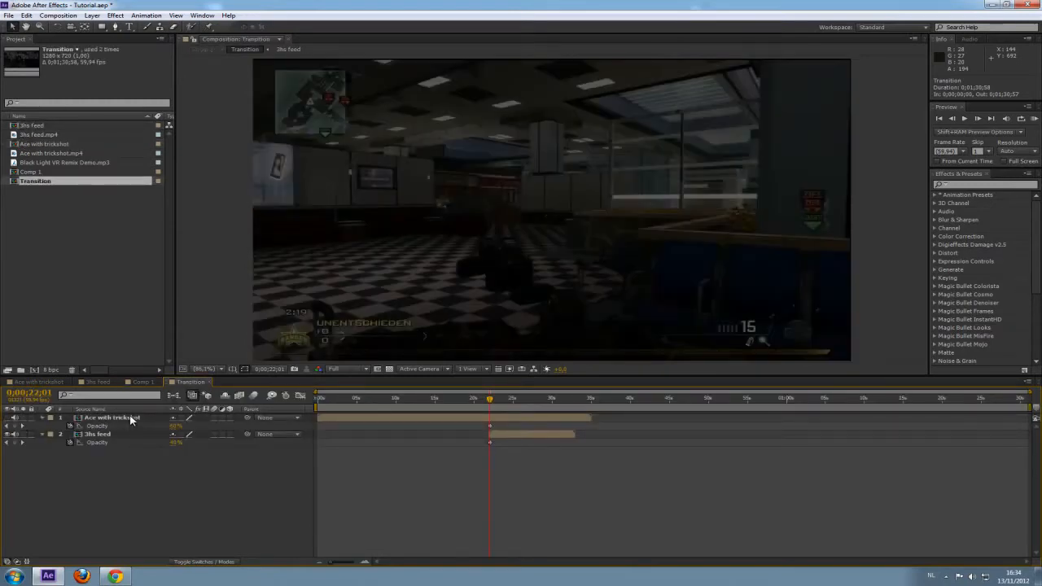
left_click(142, 383)
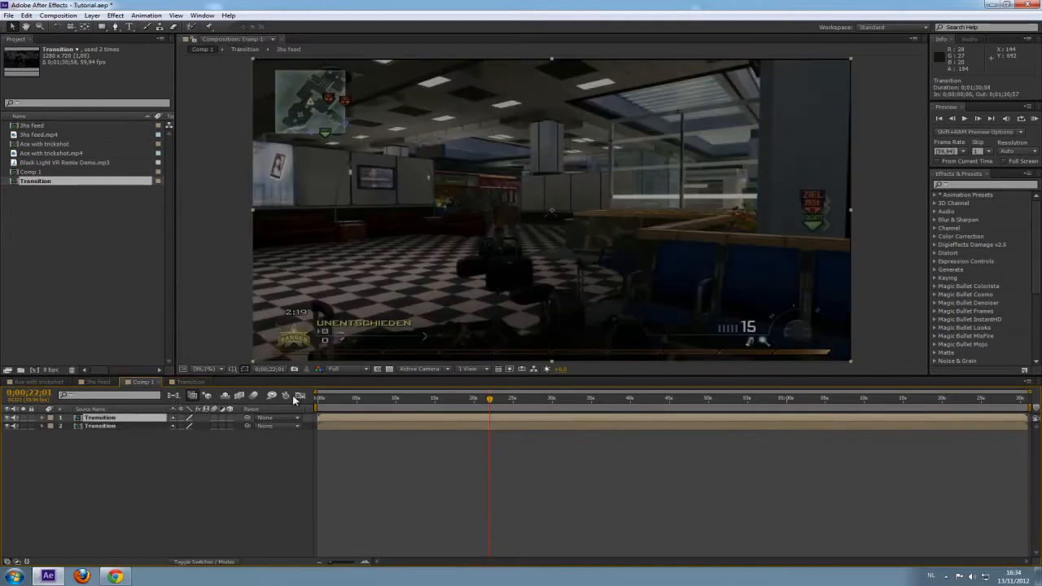
left_click(485, 399)
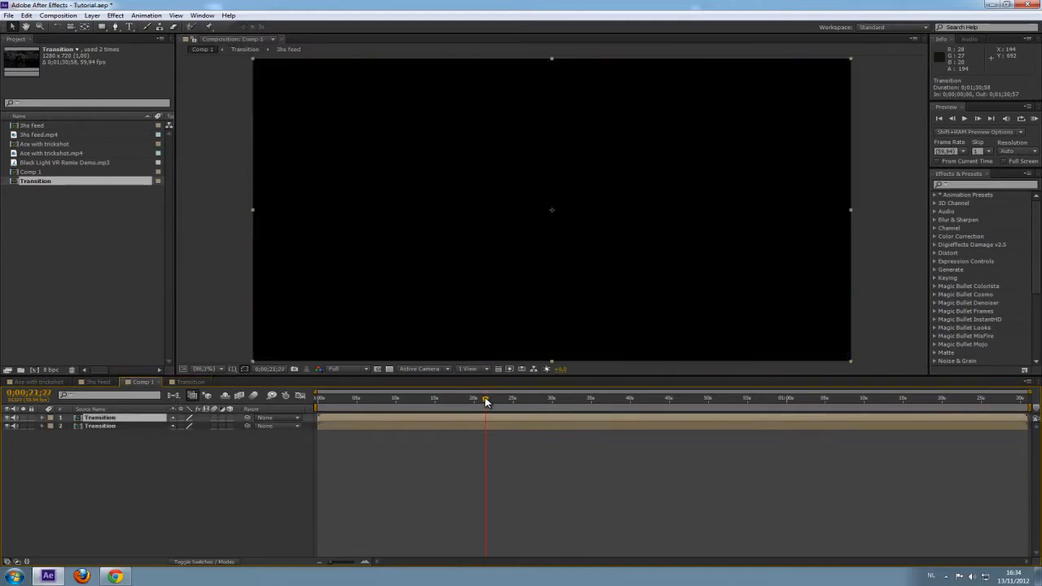
double_click(99, 419)
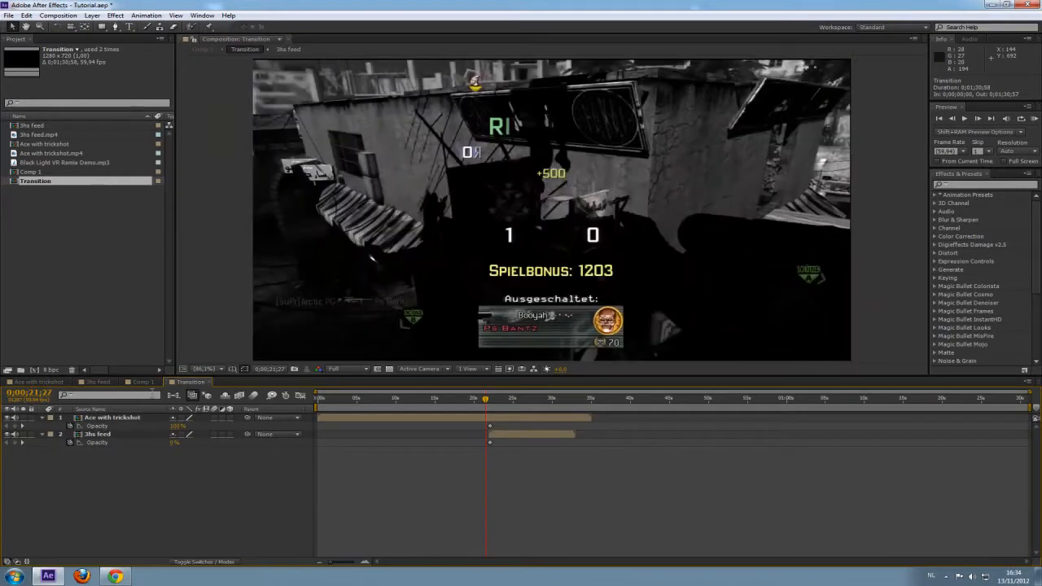
left_click(145, 382)
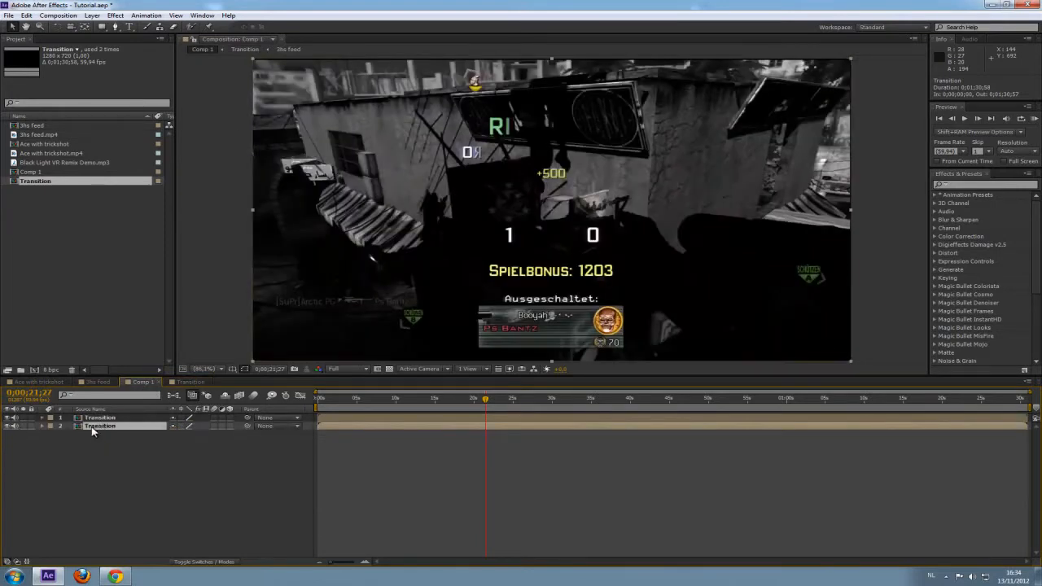
key("Delete")
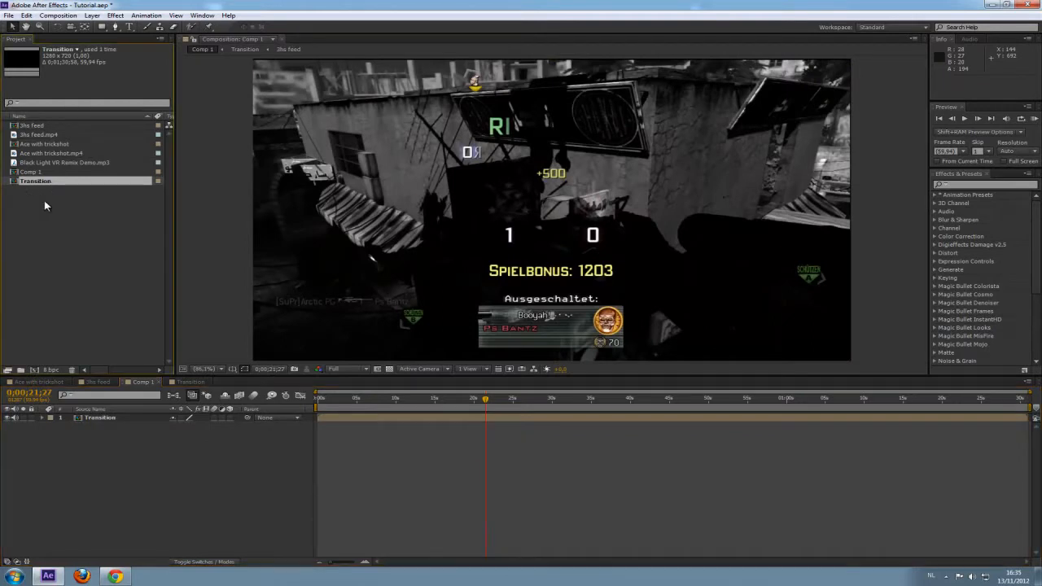
Step: Duplicate the Transition composition in the project and rename the copy Transition Map
key("ctrl+d")
key("Return")
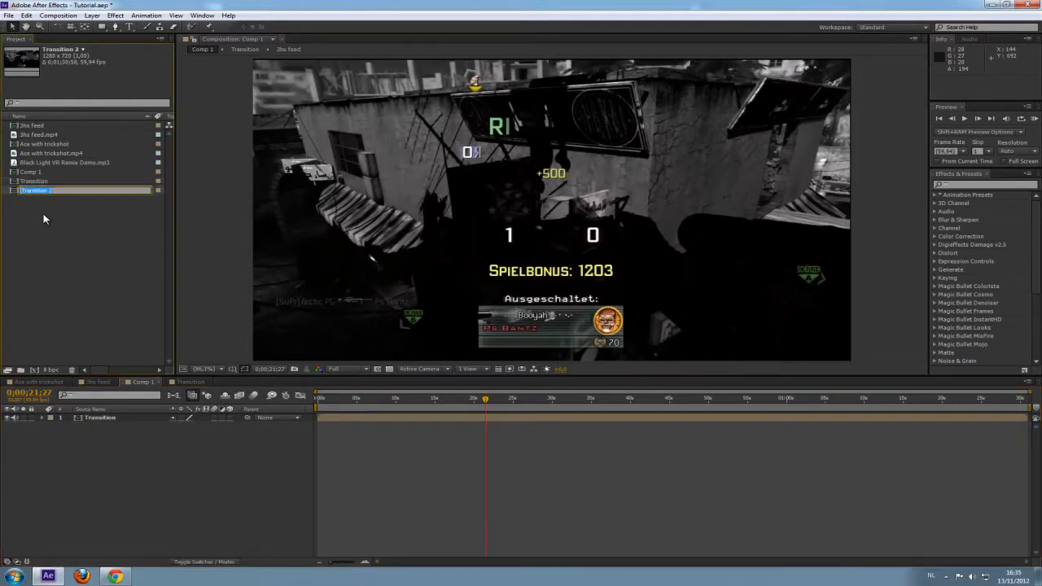
left_click(67, 192)
type("Map")
left_click(43, 238)
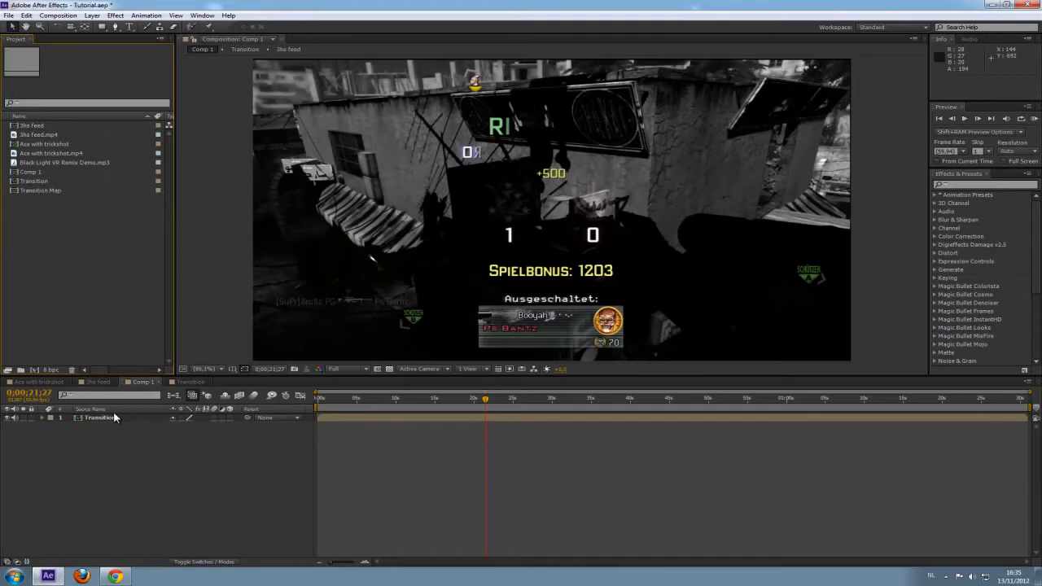
Step: Create a composition-sized solid named Form above the Transition layer in Comp 1
left_click(114, 16)
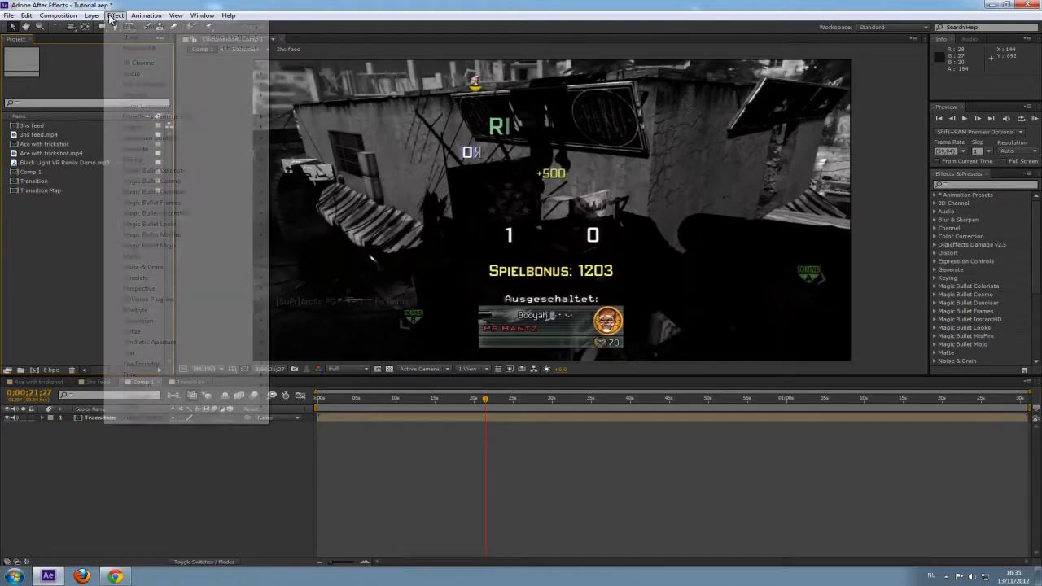
left_click(93, 493)
left_click(92, 15)
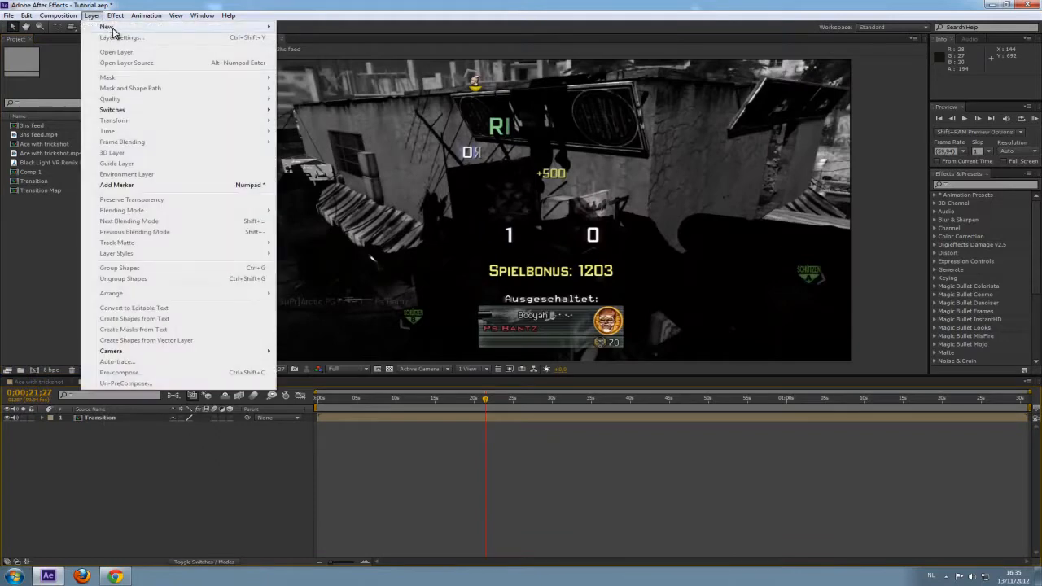
mouse_move(248, 28)
left_click(301, 37)
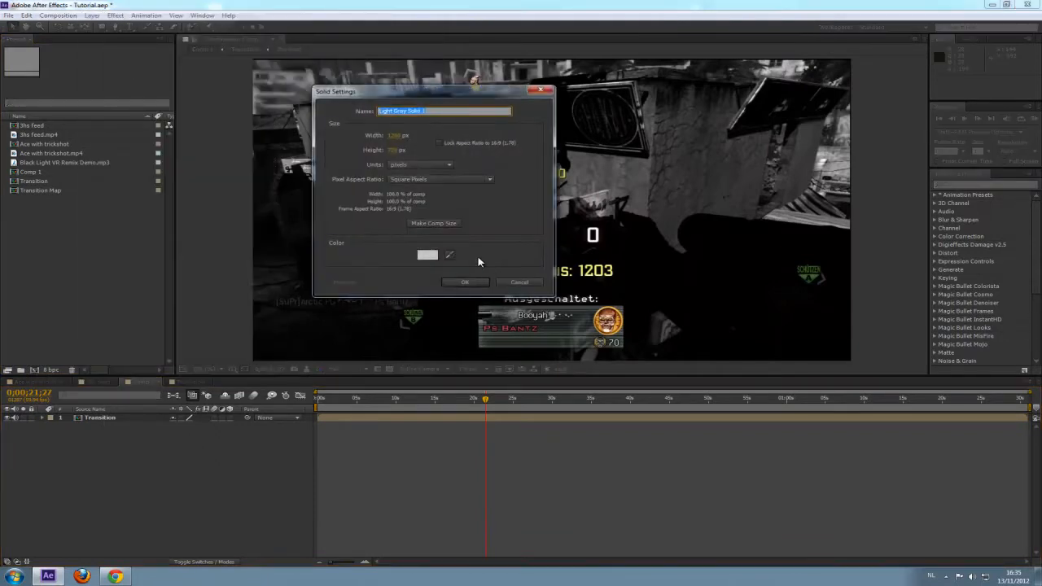
type("Form")
left_click(481, 281)
Step: Apply the Trapcode Form effect to the Form solid
left_click(115, 15)
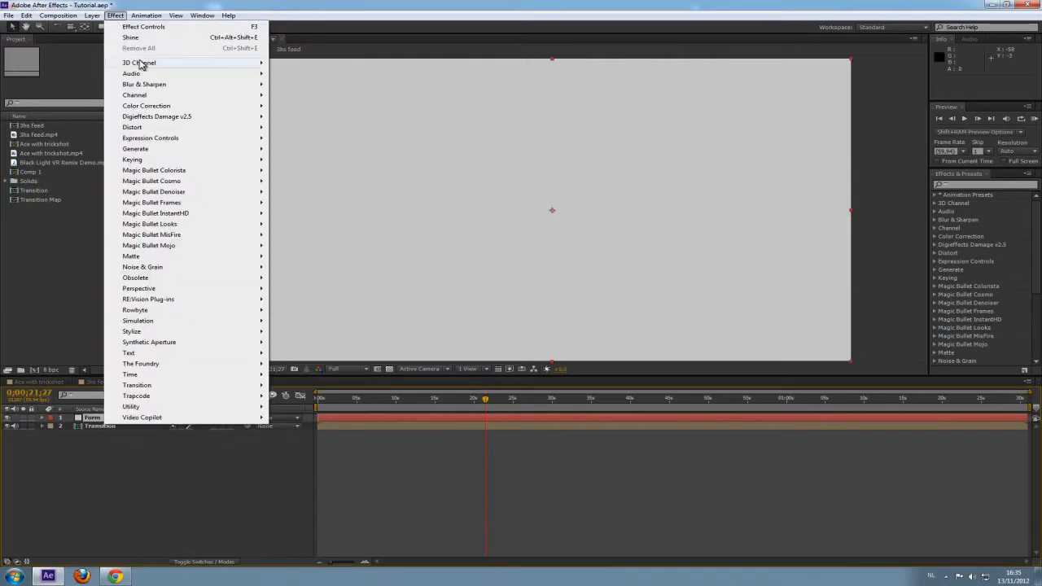
mouse_move(241, 399)
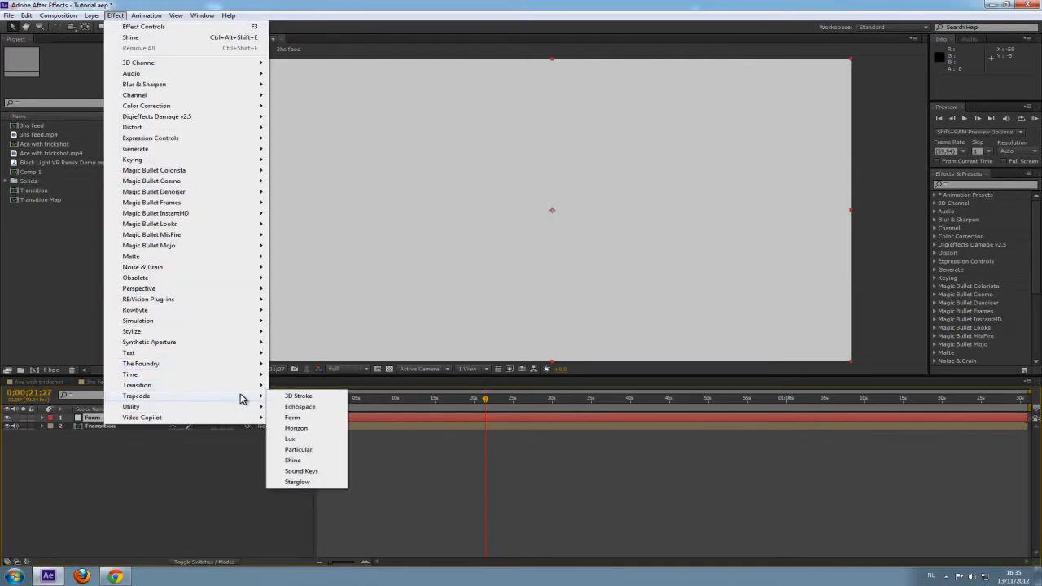
left_click(307, 419)
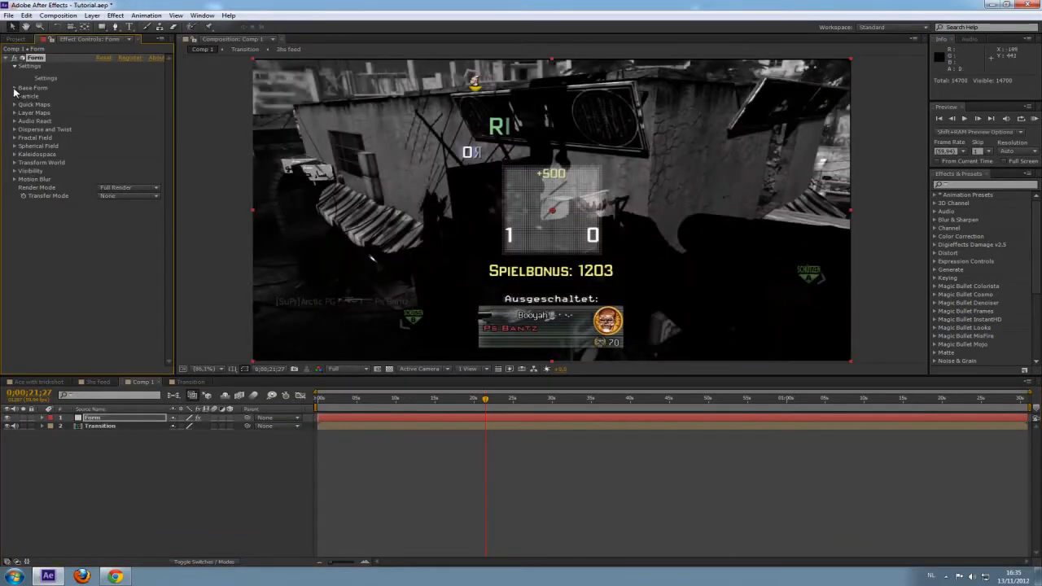
Step: Set the Base Form size to 1280 in X, 720 in Y and 0 in Z
left_click(13, 88)
left_click(102, 104)
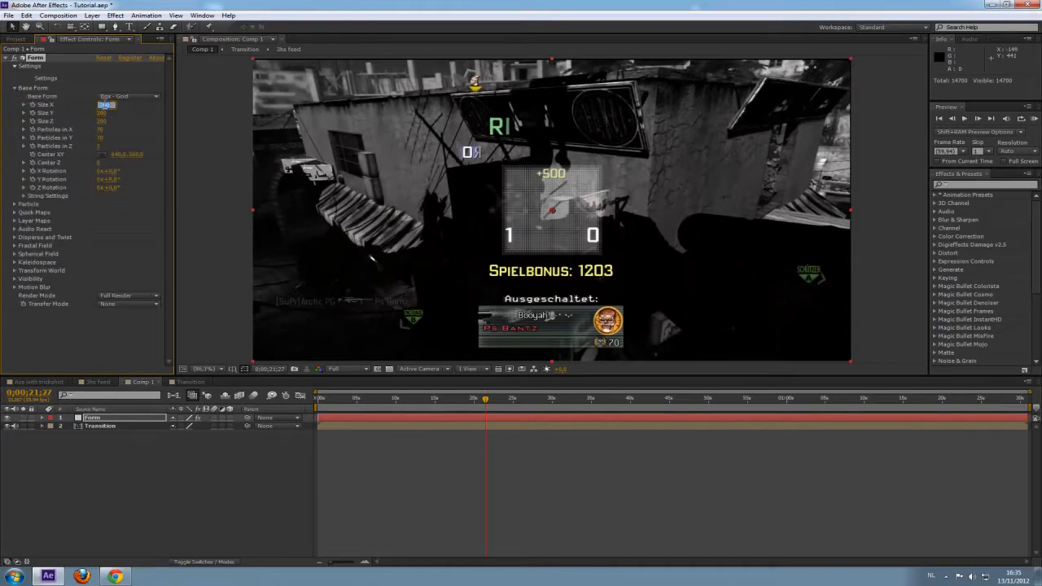
type("1280")
key("Tab")
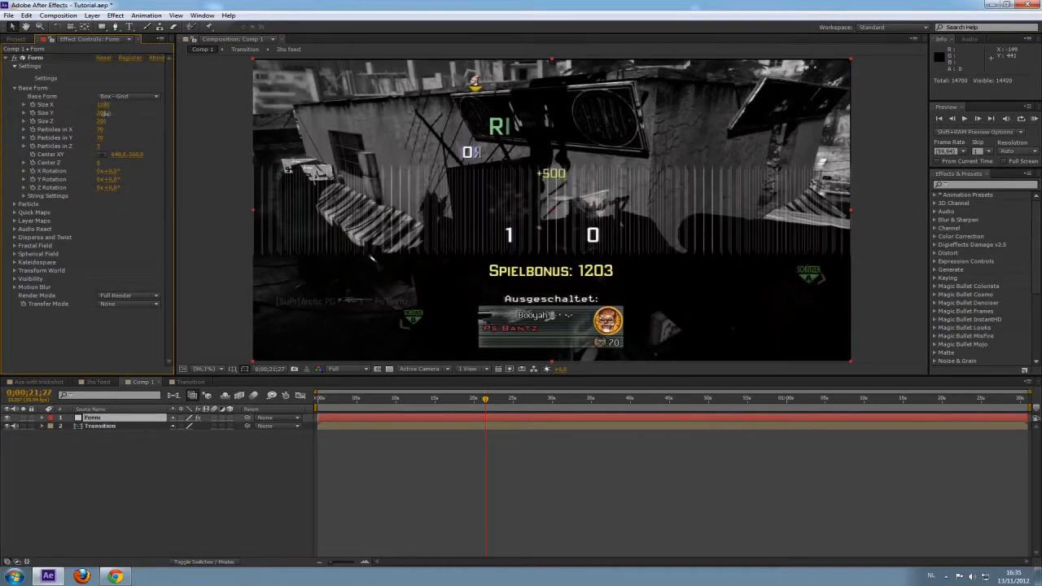
type("720")
key("Return")
left_click_drag(103, 120, 70, 123)
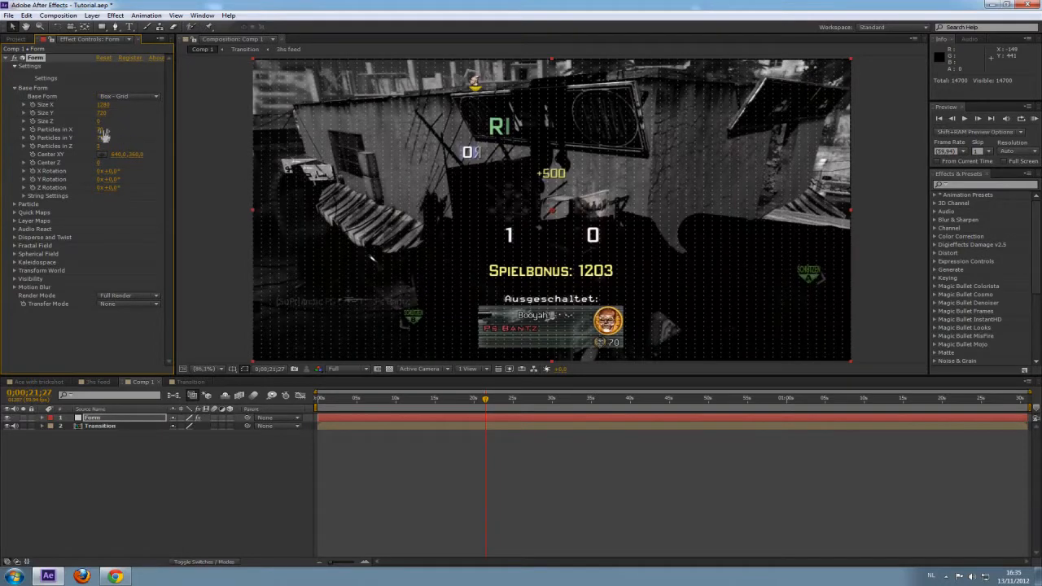
Step: Set the Base Form particle counts to 400 in X, 240 in Y and 1 in Z
left_click(101, 130)
type("400")
key("Tab")
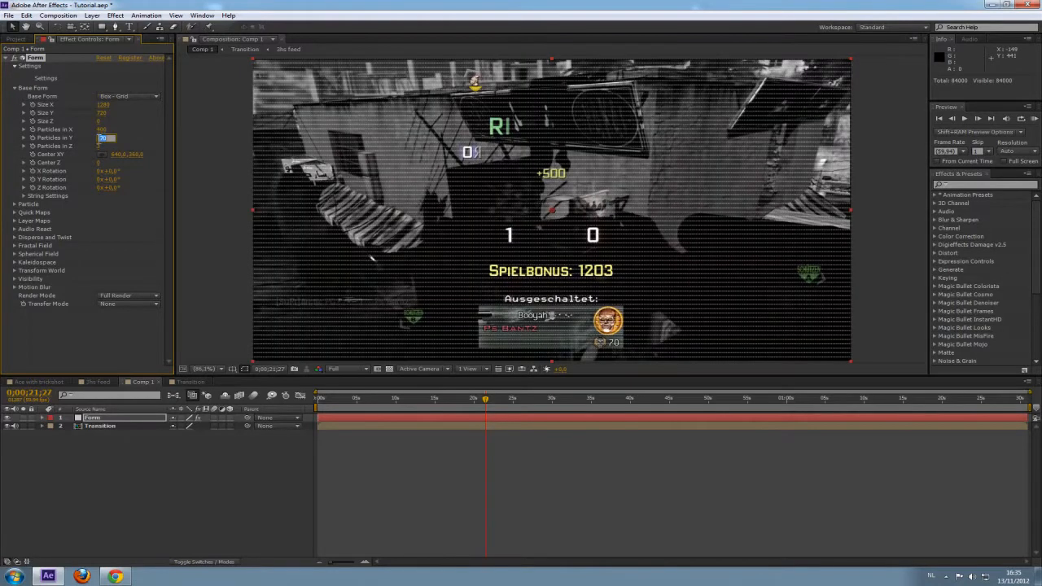
type("240")
left_click(134, 148)
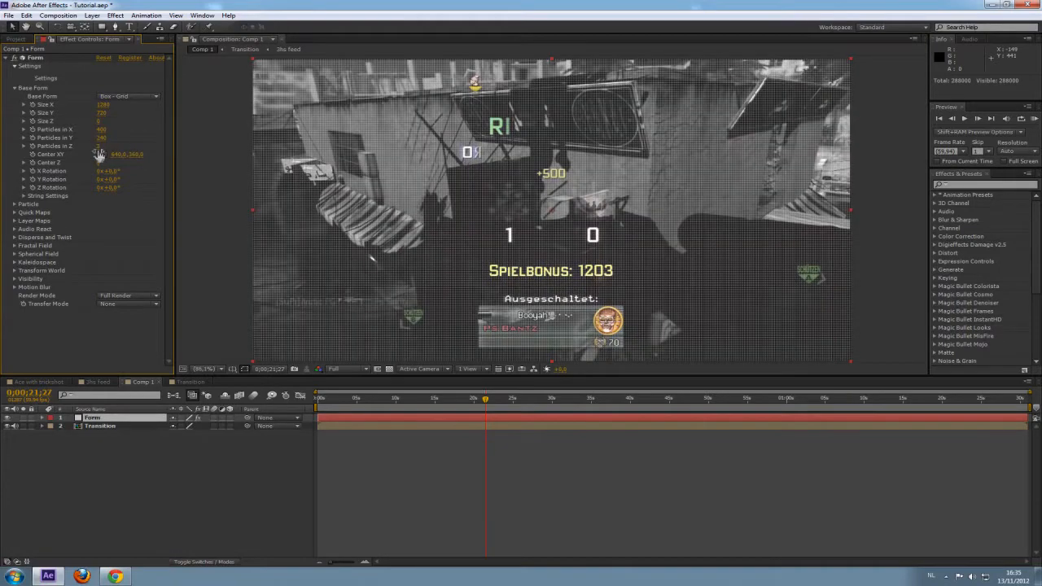
left_click_drag(98, 146, 89, 146)
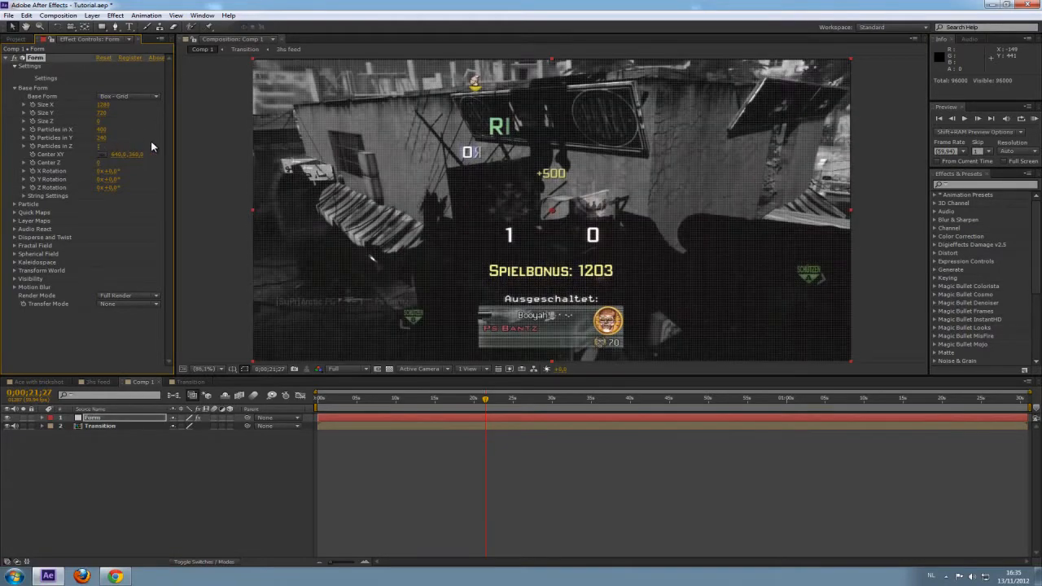
left_click(13, 87)
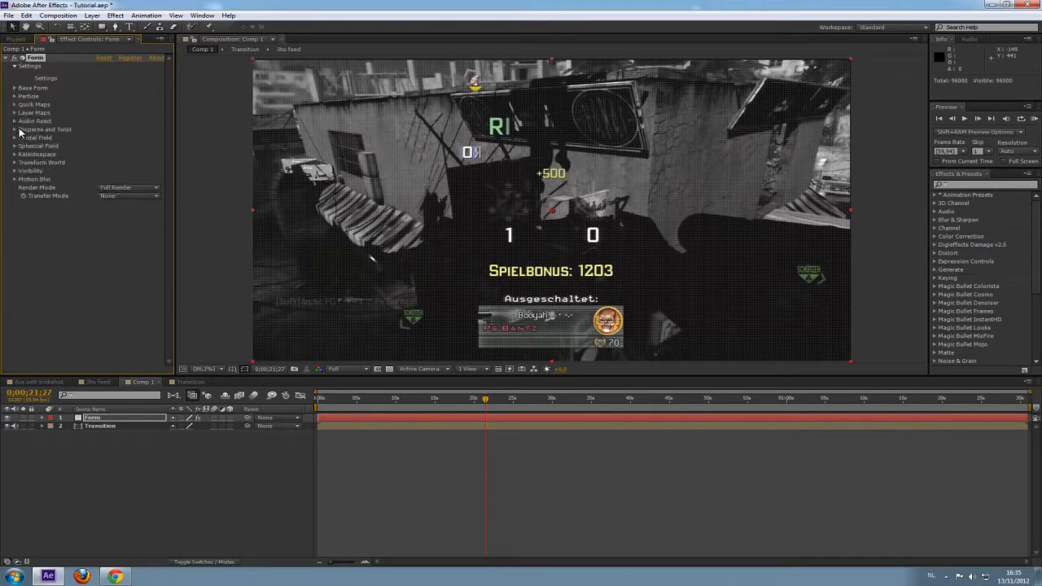
Step: Set the Form effect's particle size to 2
left_click(14, 97)
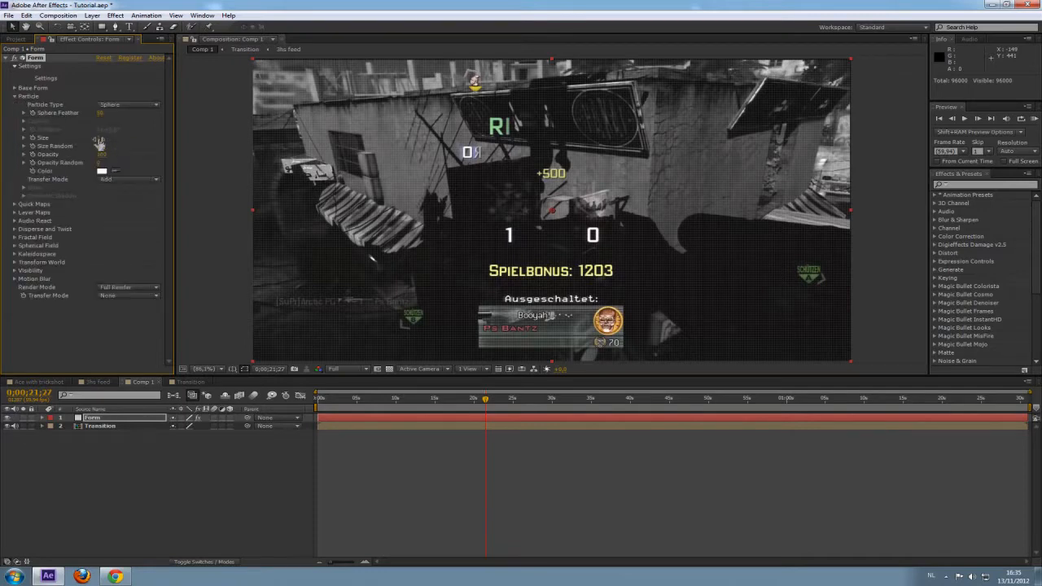
left_click(99, 139)
key("Return")
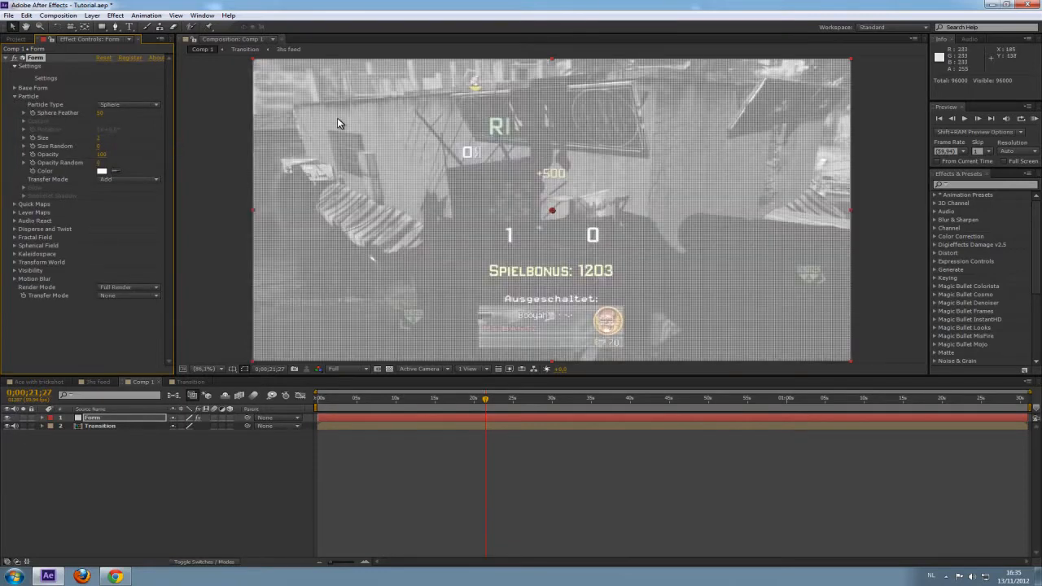
left_click(14, 97)
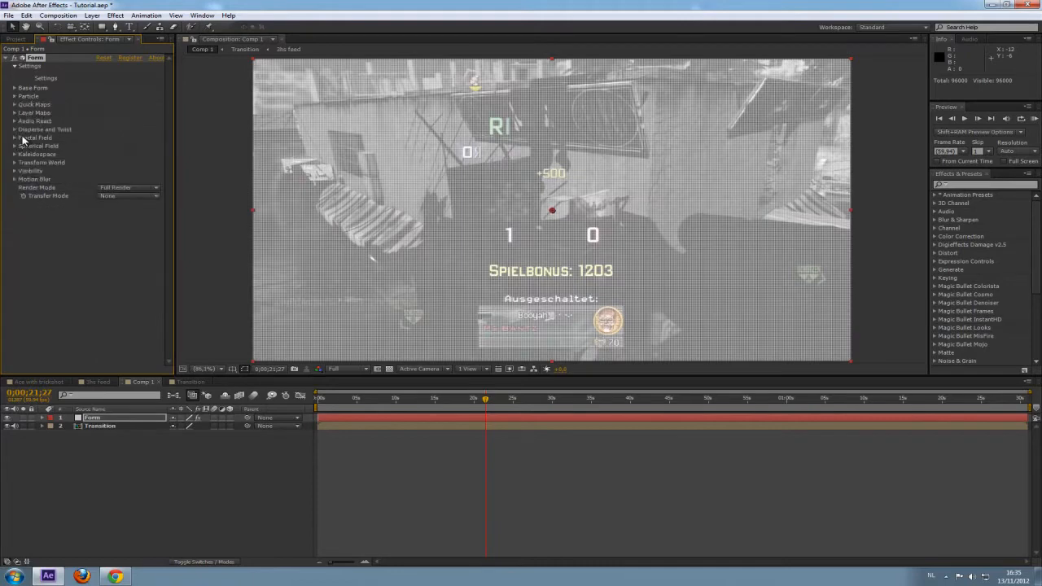
Step: Add the Transition Map composition to Comp 1 beneath the Transition layer and hide it
left_click(14, 112)
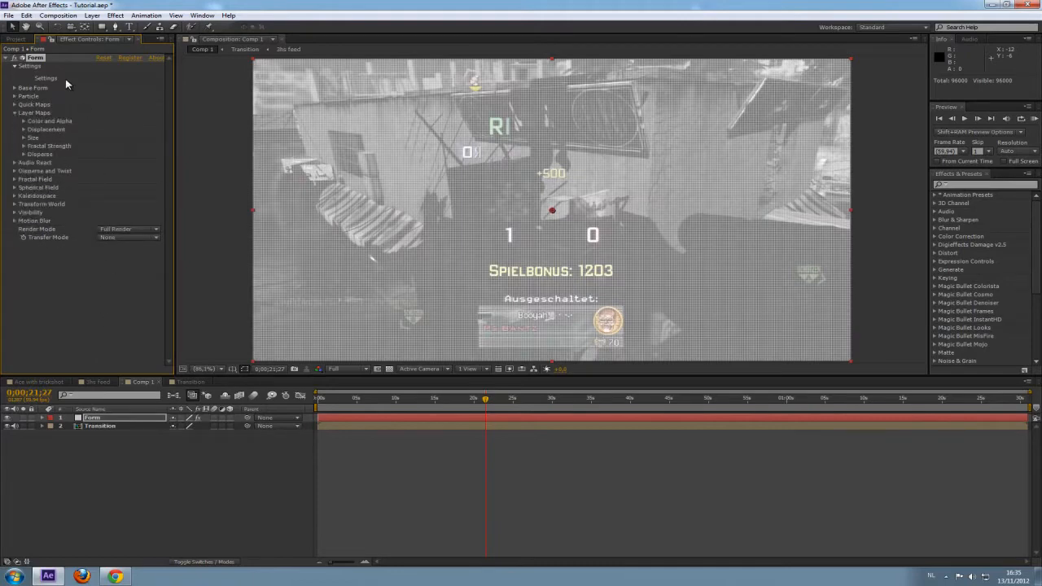
left_click(15, 39)
left_click(44, 200)
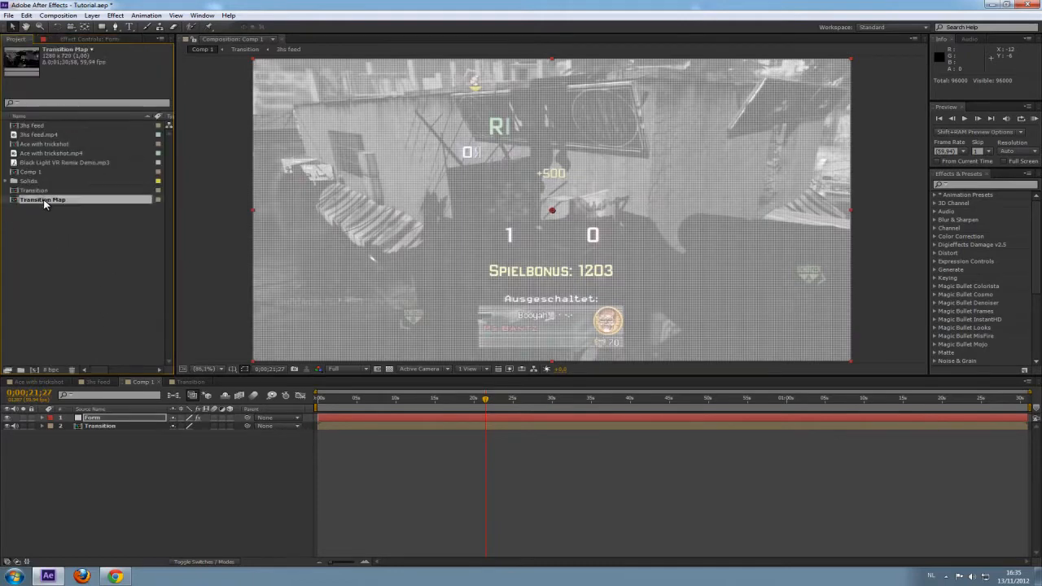
left_click_drag(44, 200, 20, 436)
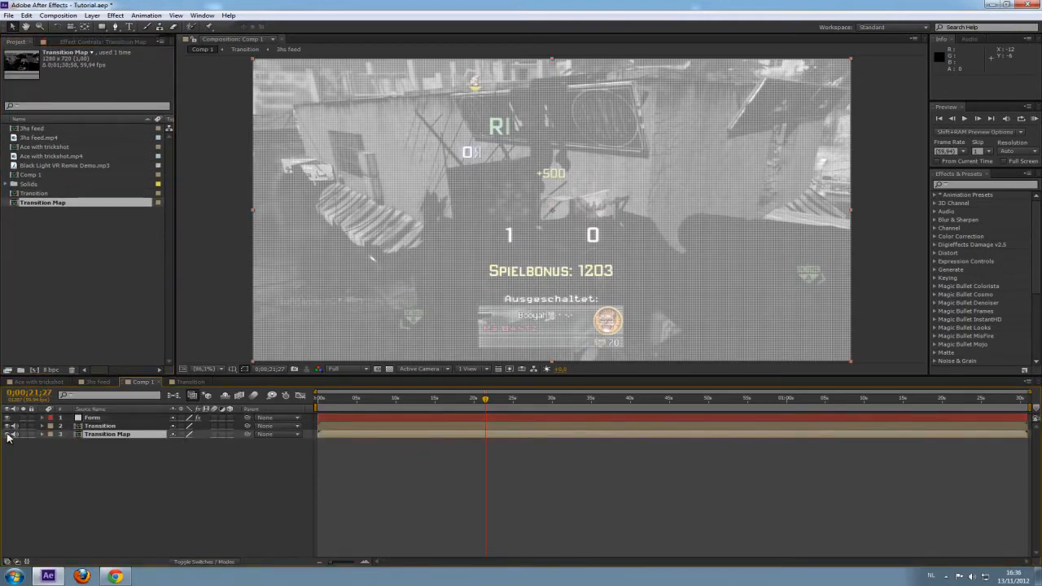
left_click(76, 41)
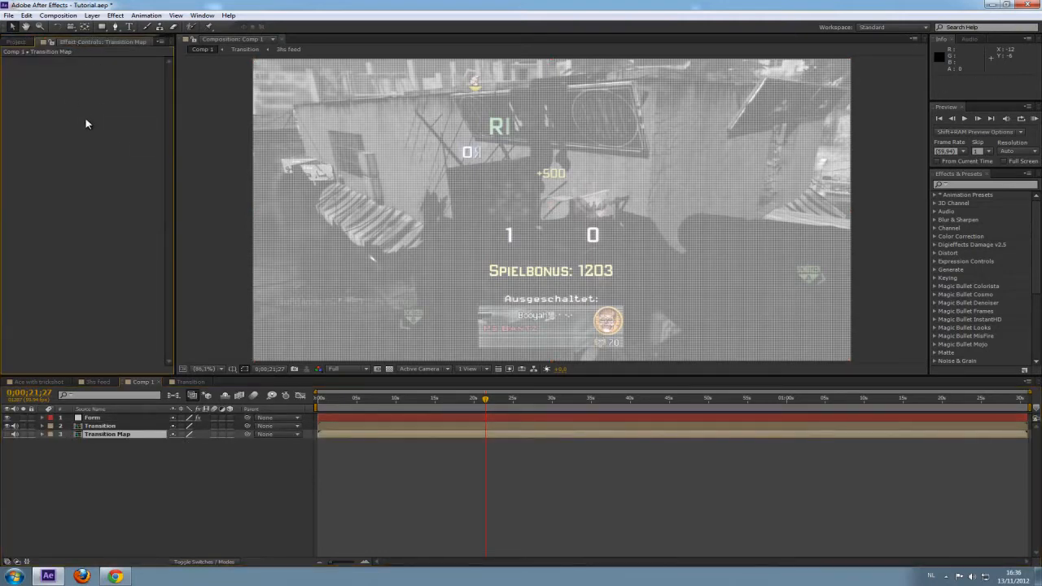
Step: Assign Transition Map as the Form effect's Color and Alpha layer map, with functionality RGBA to RGBA
left_click(92, 417)
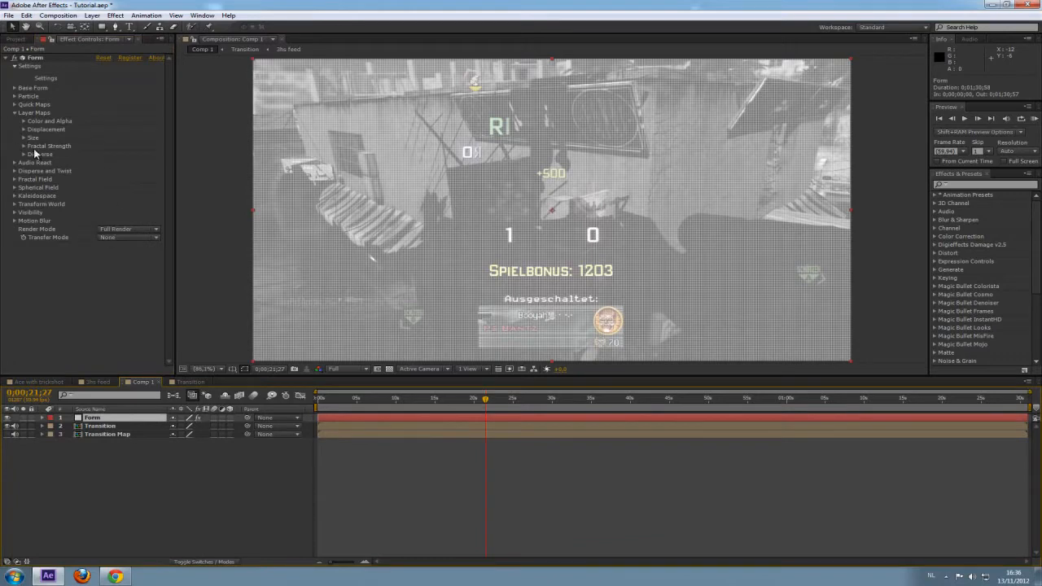
left_click(24, 122)
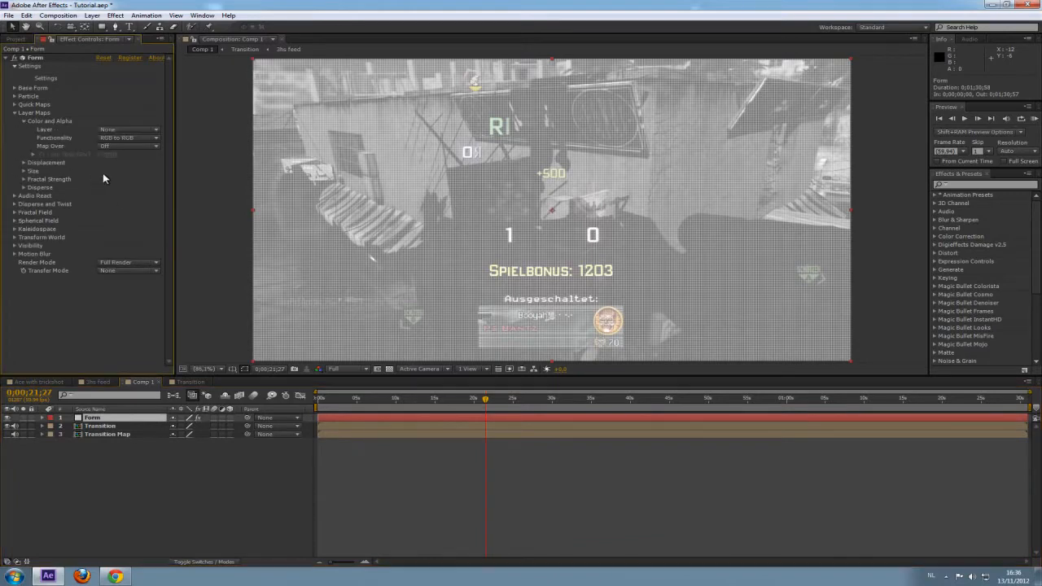
left_click(112, 130)
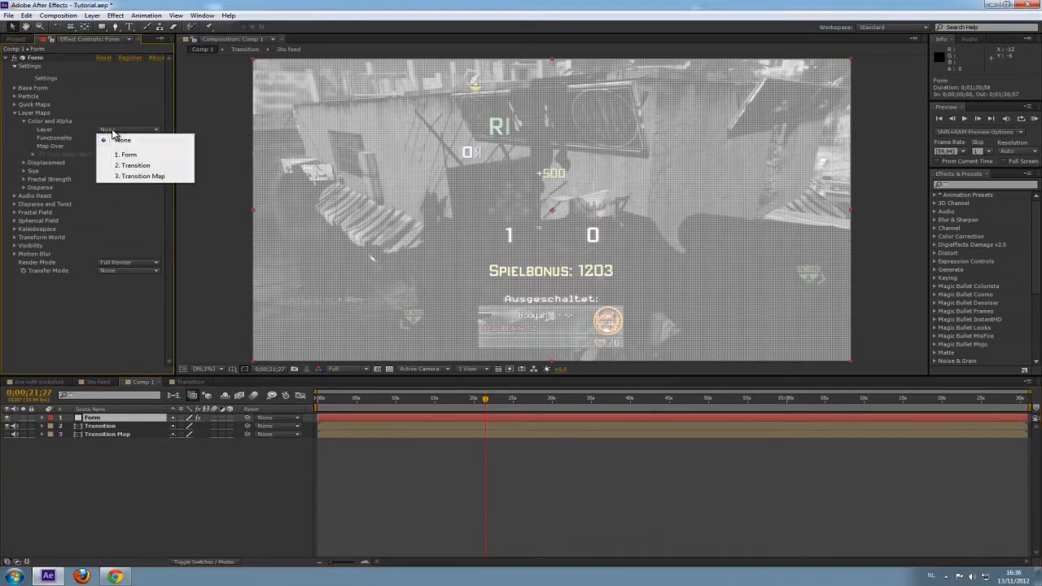
left_click(138, 178)
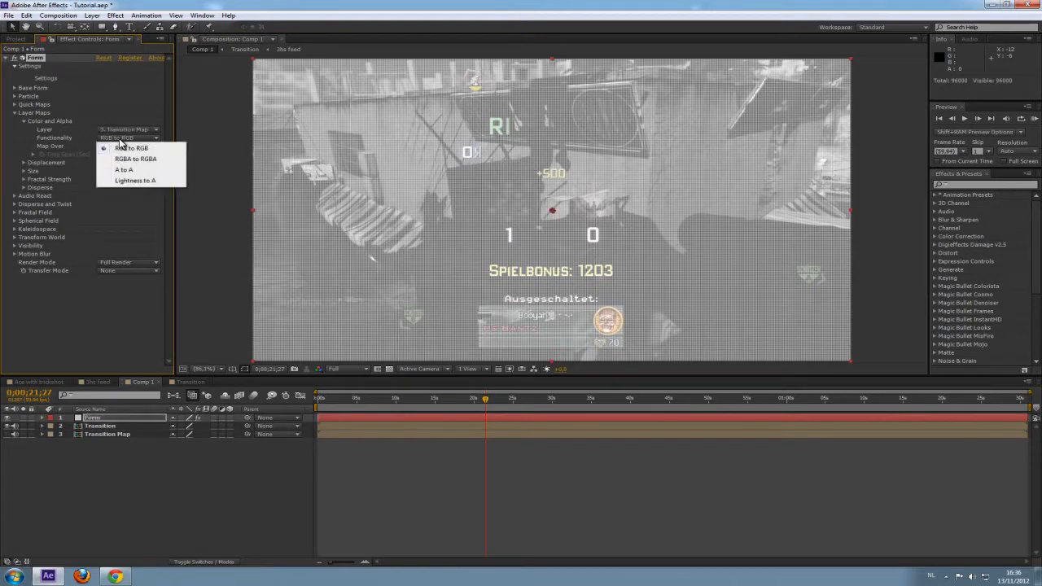
left_click(134, 159)
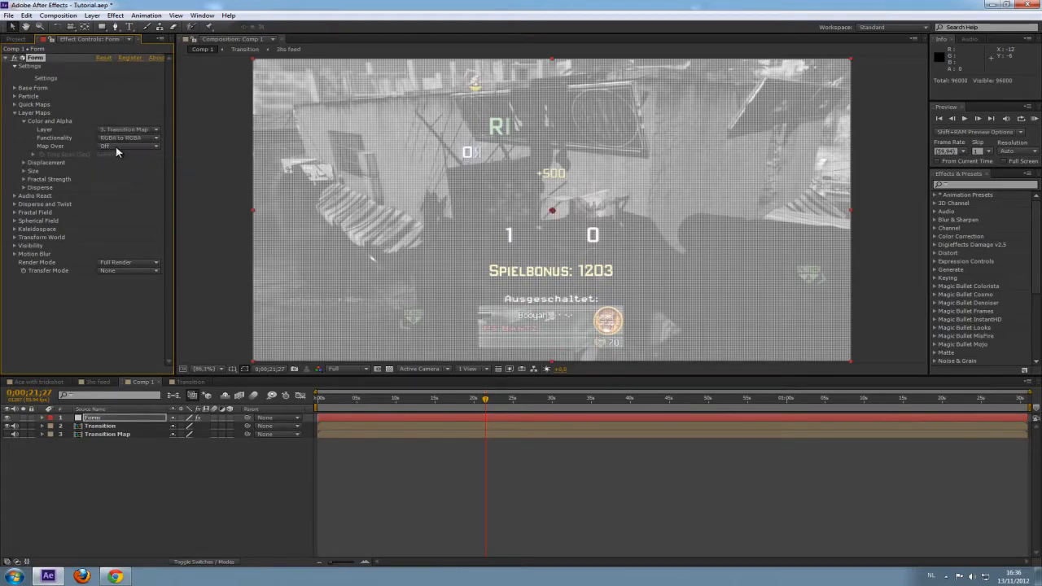
Step: Hide the Transition layer and set the Color and Alpha map's Map Over option to XY
left_click(116, 146)
left_click(138, 180)
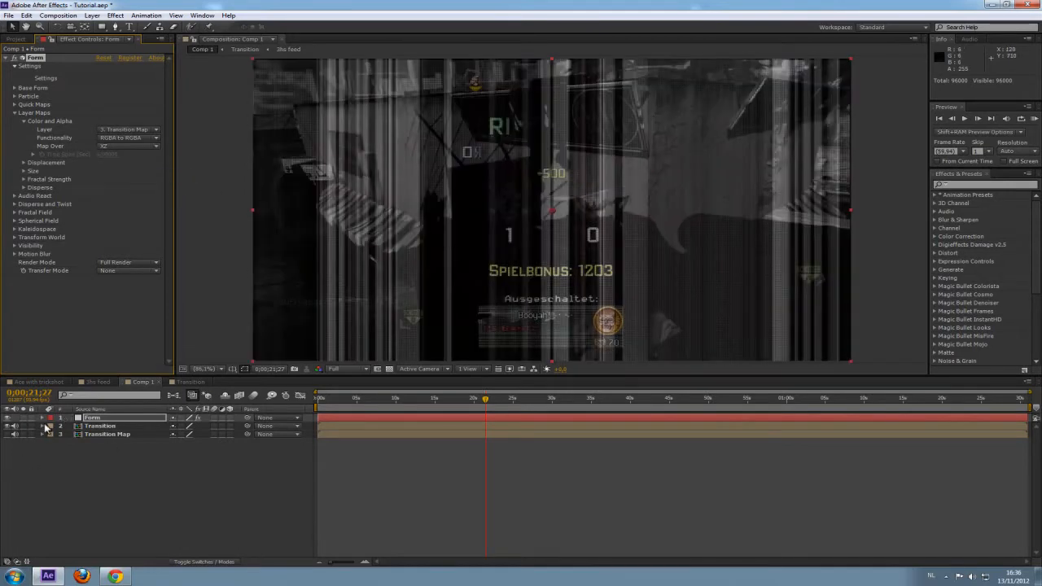
left_click(6, 425)
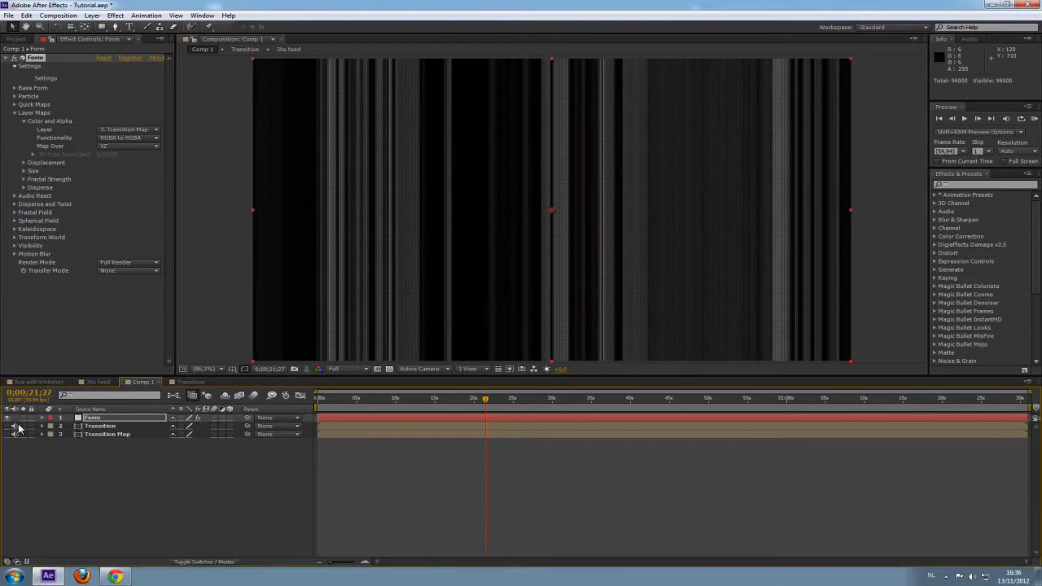
left_click(105, 148)
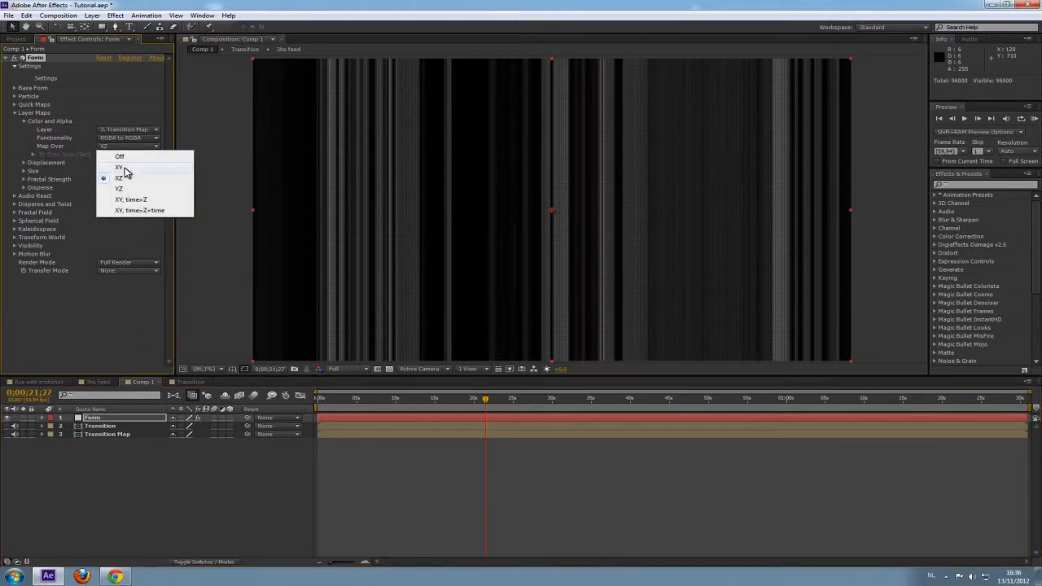
left_click(125, 166)
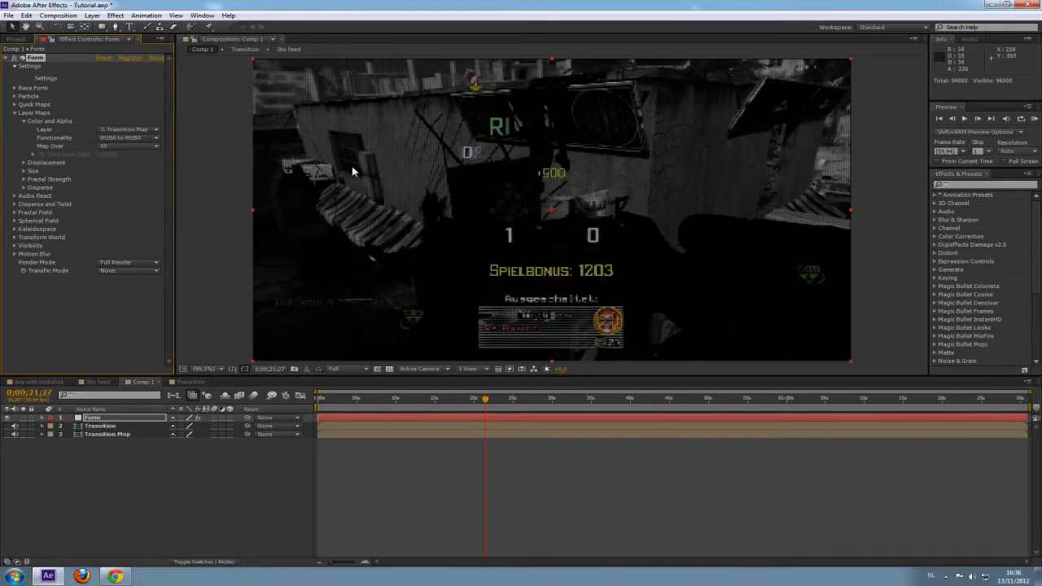
Step: Set the functionality of the Form effect's Displacement layer map to Individual XYZ
left_click(115, 435)
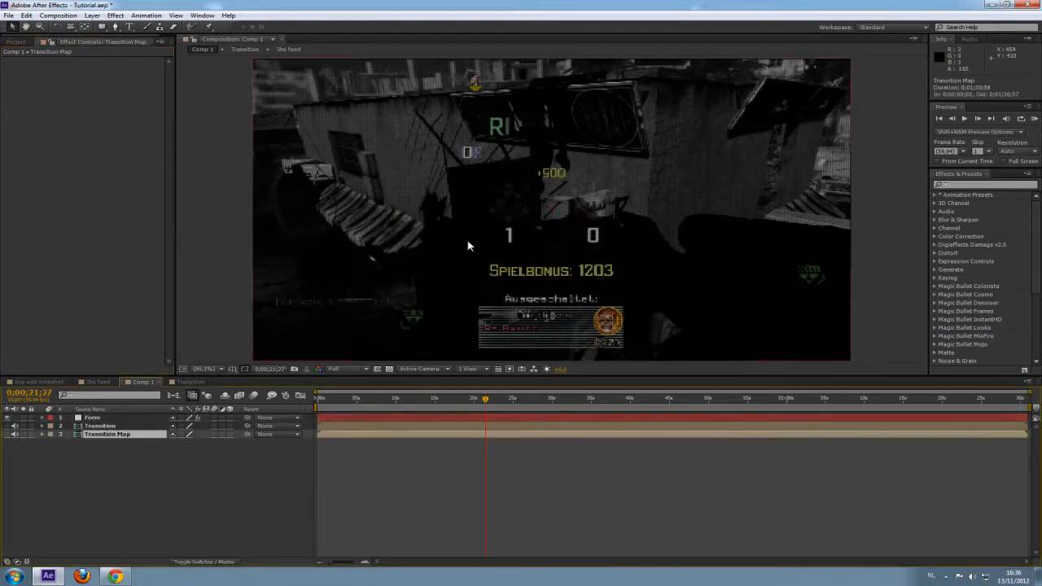
left_click(106, 418)
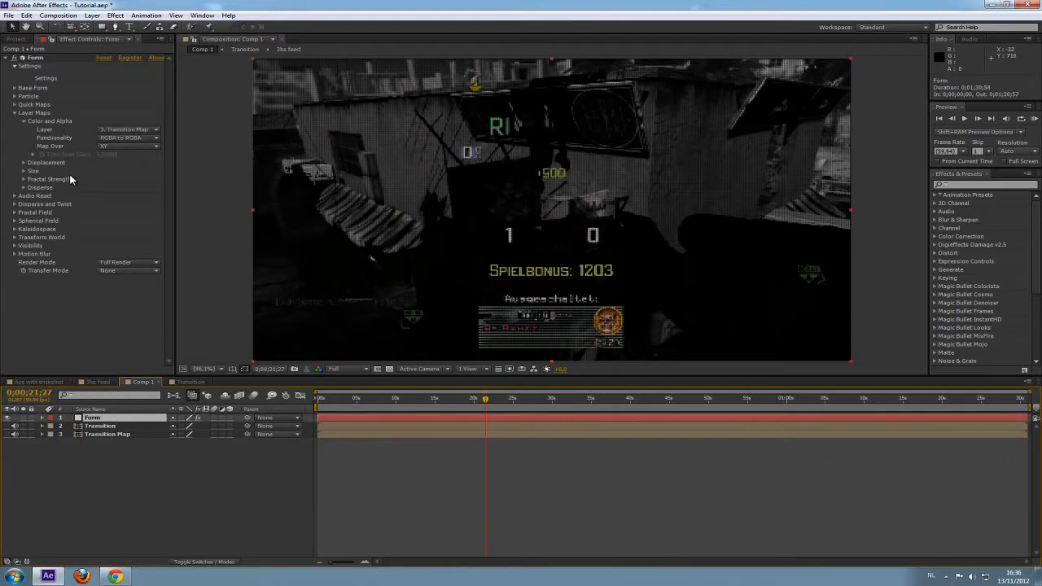
left_click(24, 164)
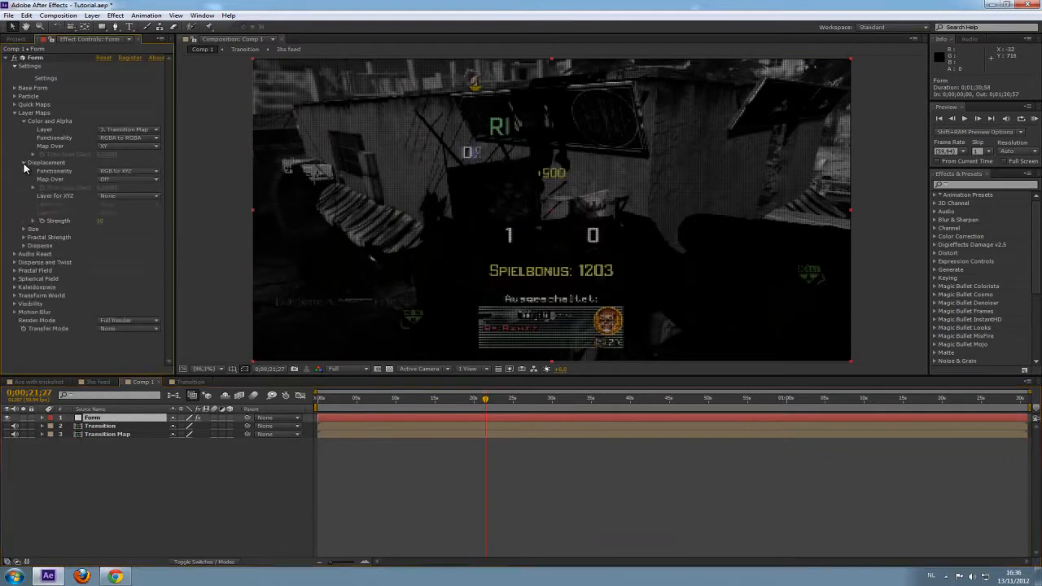
left_click(113, 176)
left_click(119, 189)
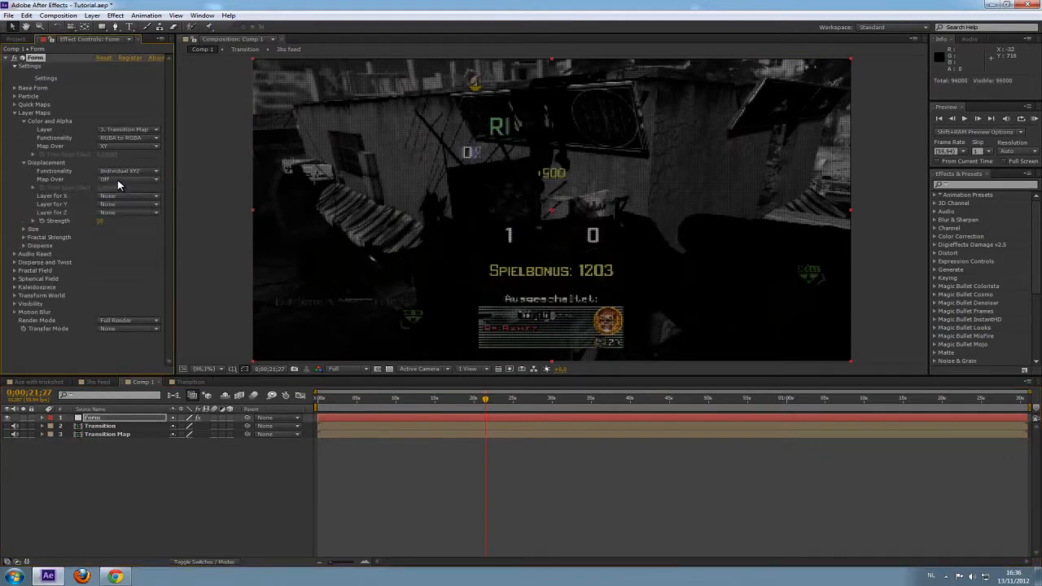
Step: Set the Form Displacement map's Map Over to XY and assign Transition Map as its Layer for Z
left_click(118, 179)
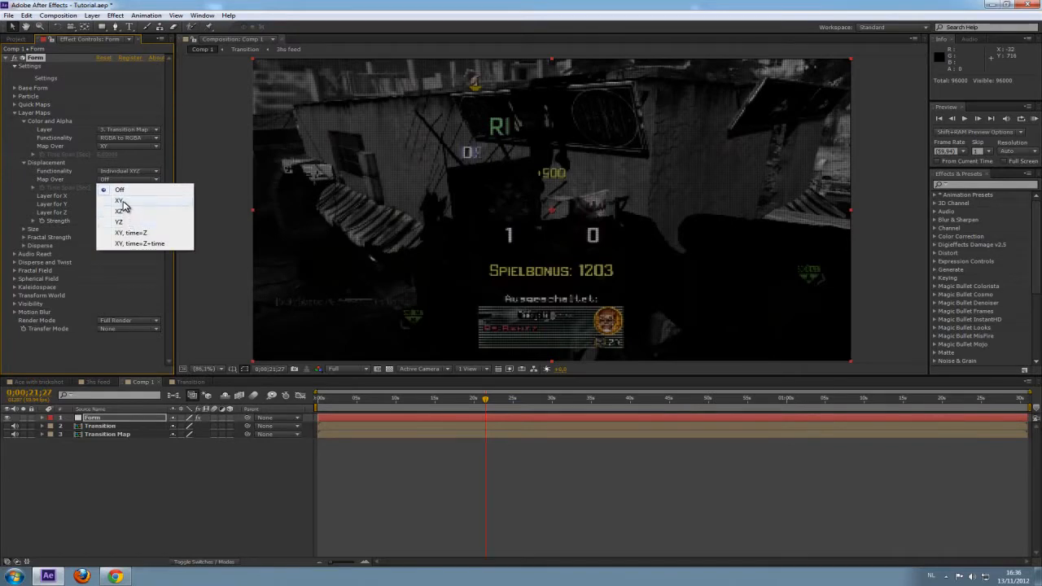
left_click(122, 201)
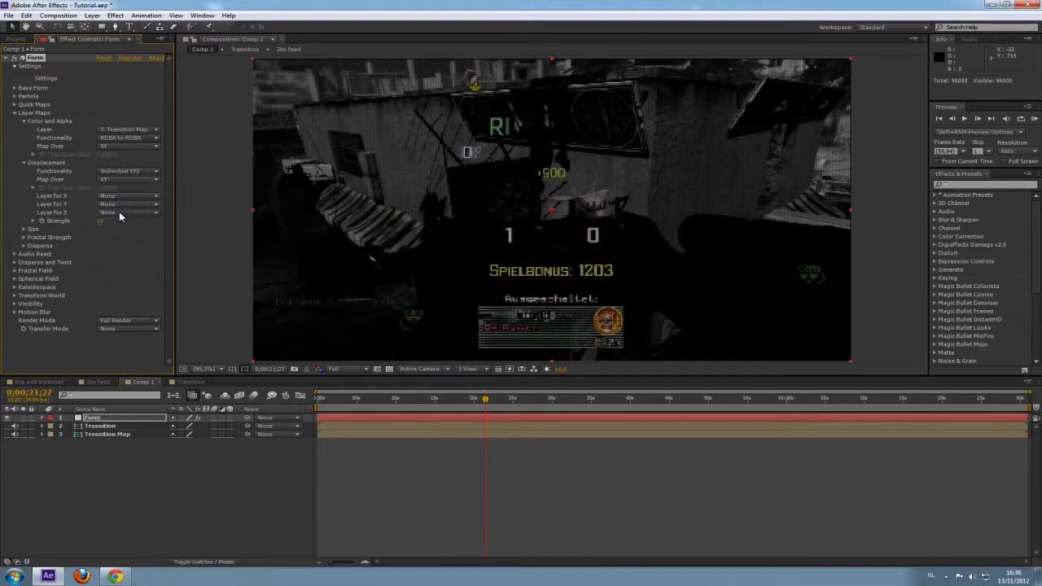
left_click(122, 212)
left_click(143, 259)
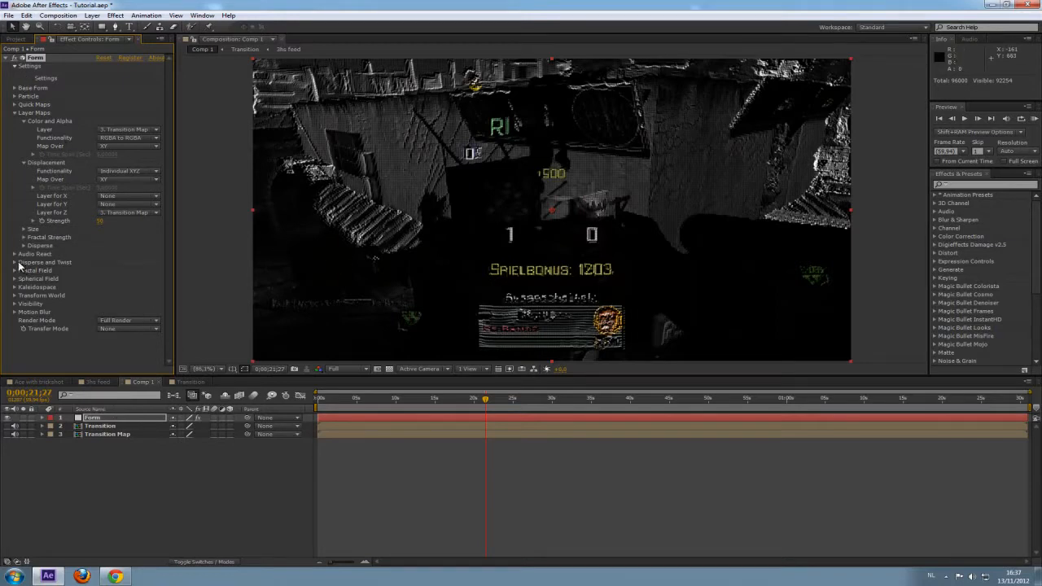
left_click(15, 113)
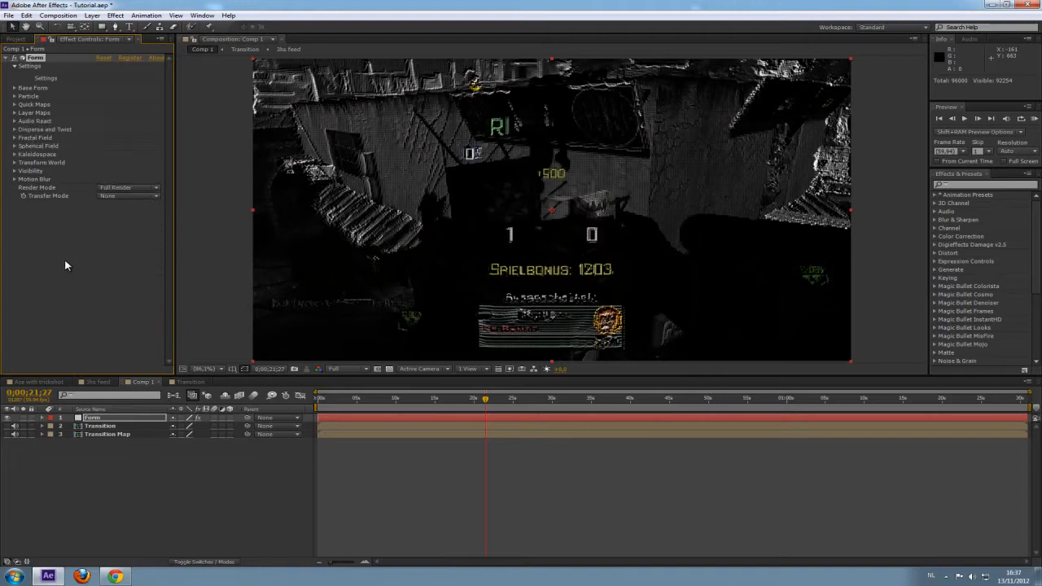
Step: In the Form effect's Fractal Field, raise Displace to about 115 and set F Scale to 9
left_click(13, 146)
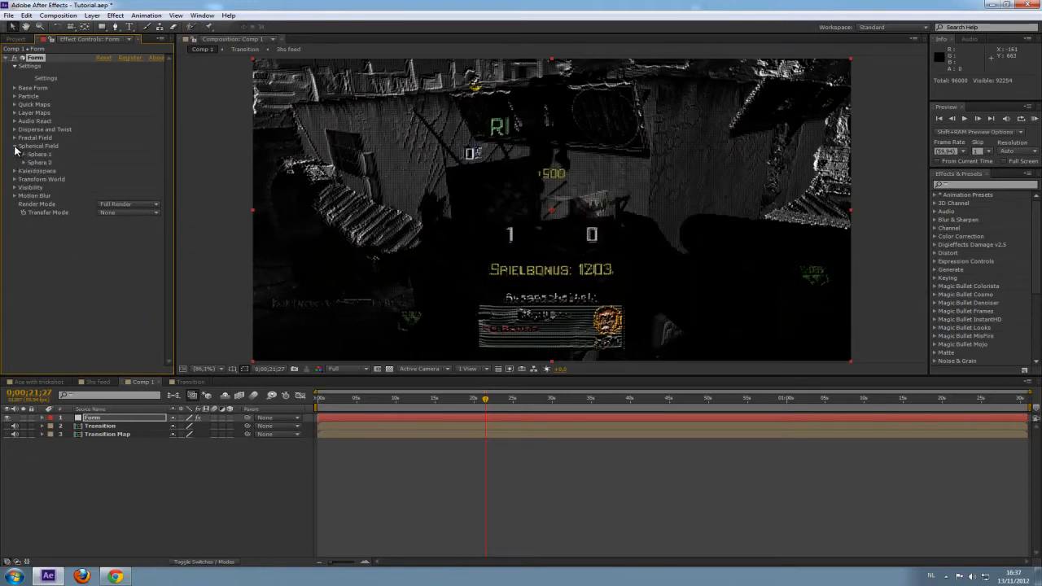
left_click(13, 147)
left_click(14, 138)
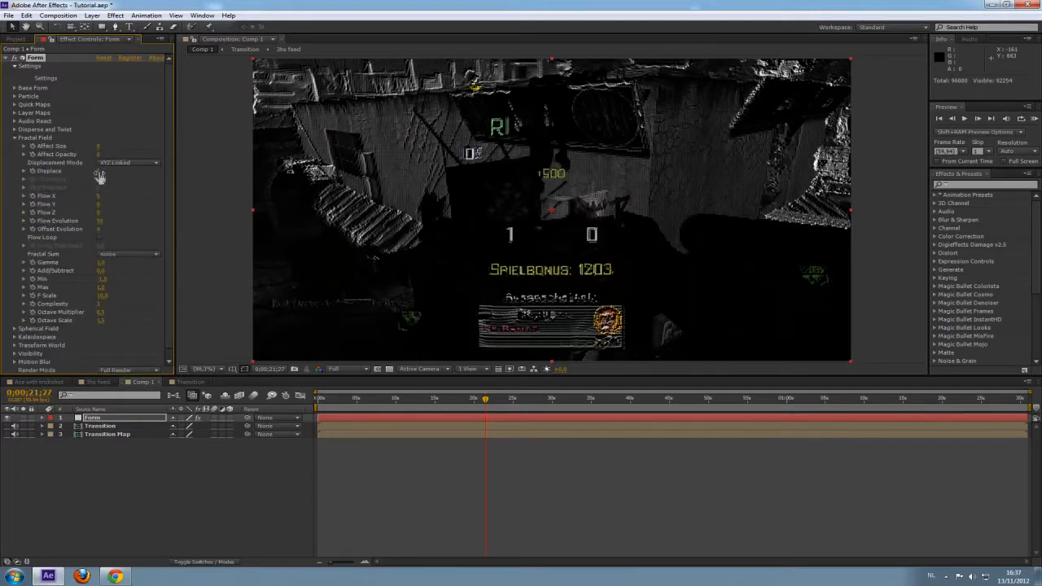
left_click_drag(99, 175, 179, 175)
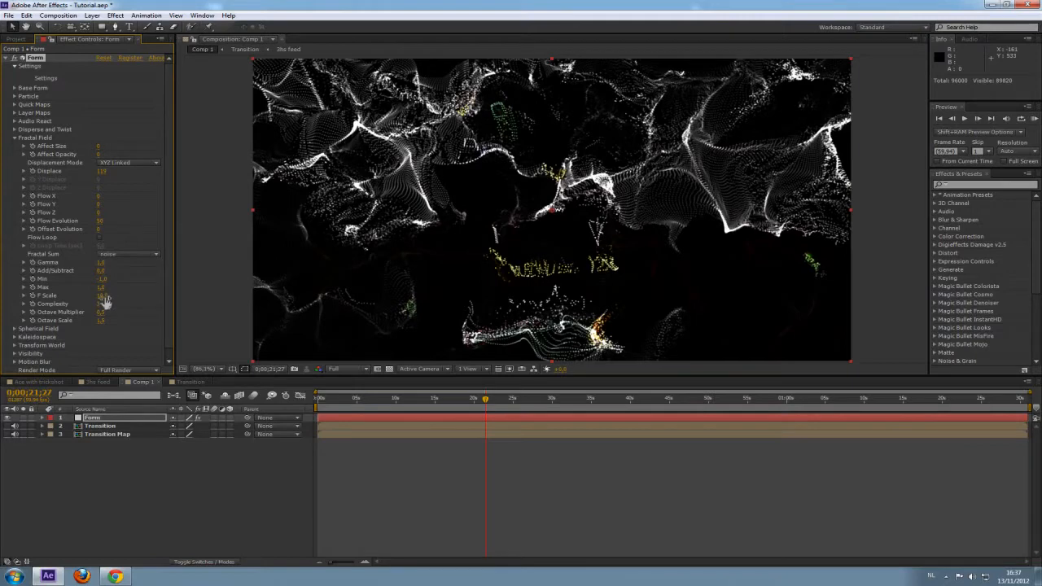
left_click_drag(104, 296, 107, 296)
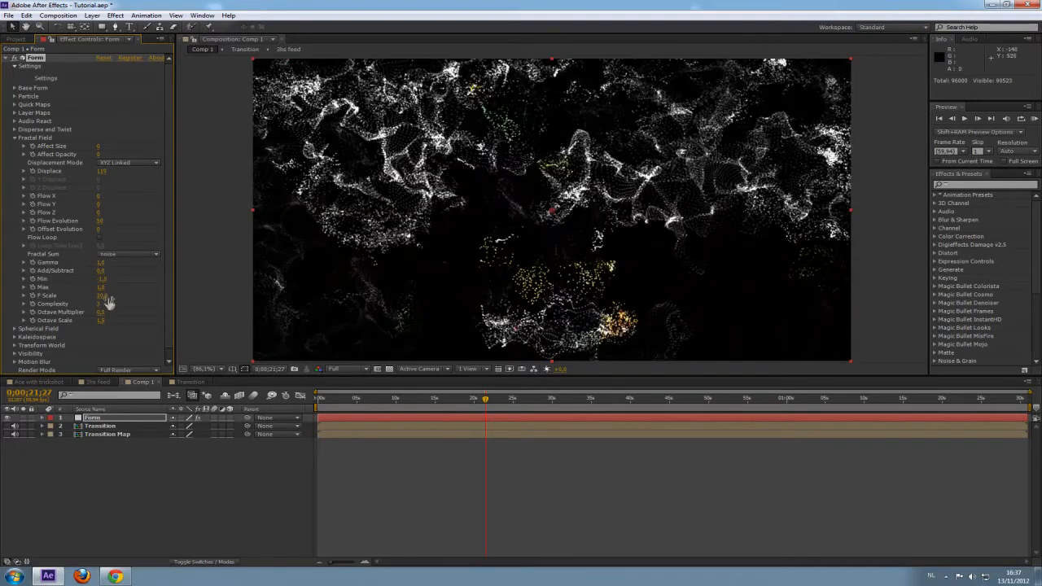
left_click(104, 297)
type("9")
key("Return")
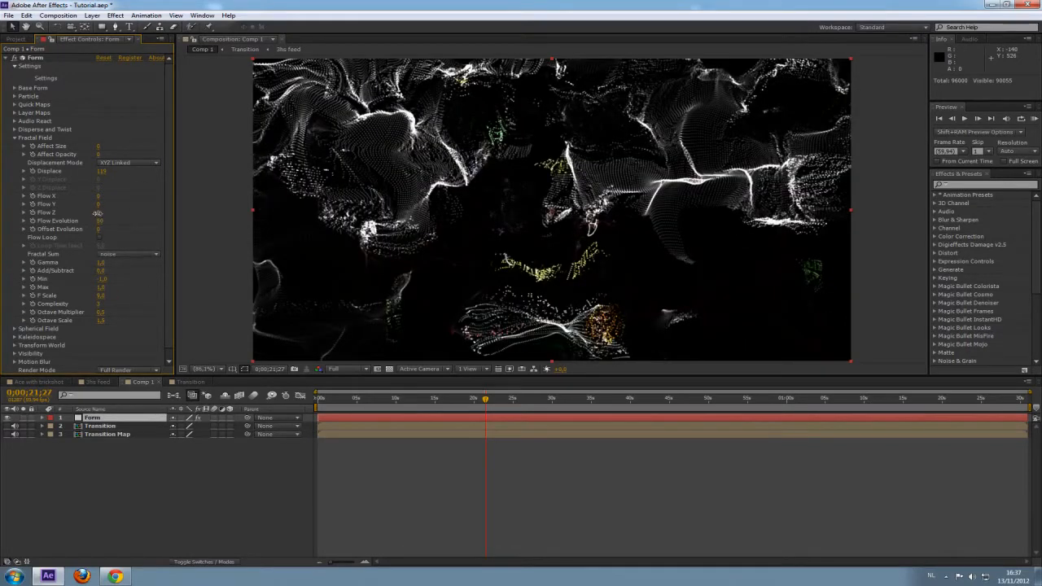
Step: Try a higher Flow Z value in the Fractal Field and set it back to 0
left_click_drag(99, 213, 107, 212)
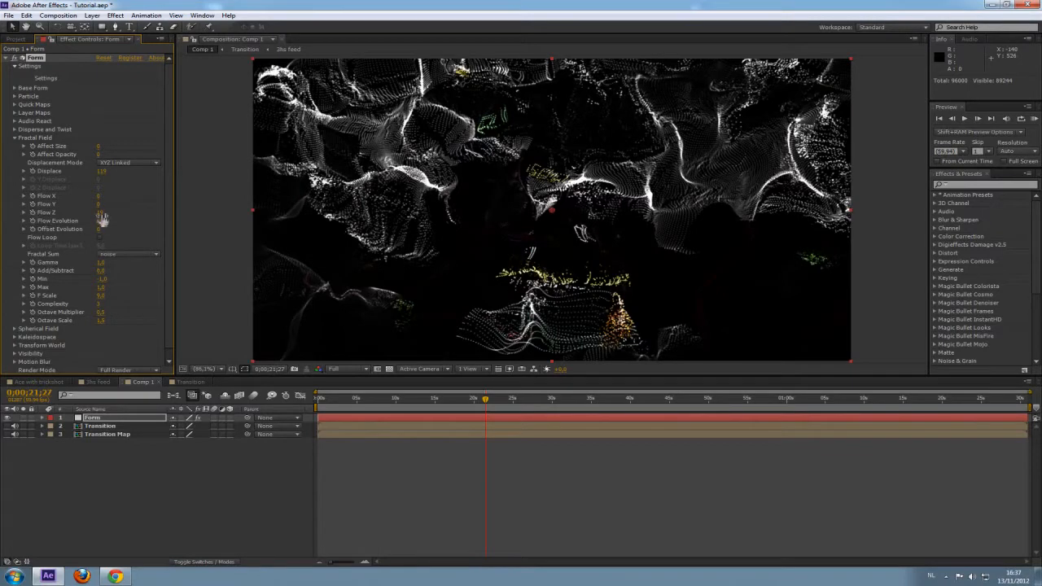
left_click(101, 215)
type("0")
key("Return")
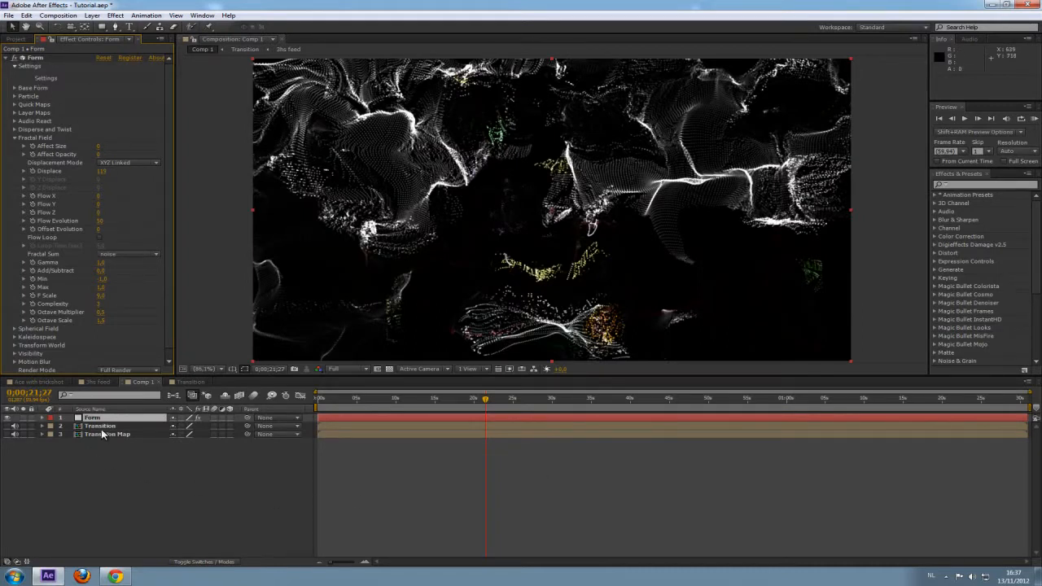
Step: Make the Transition layer visible, reveal the Opacity of the Form and Transition layers, and start keyframing Transition's opacity at 100%
left_click(6, 427)
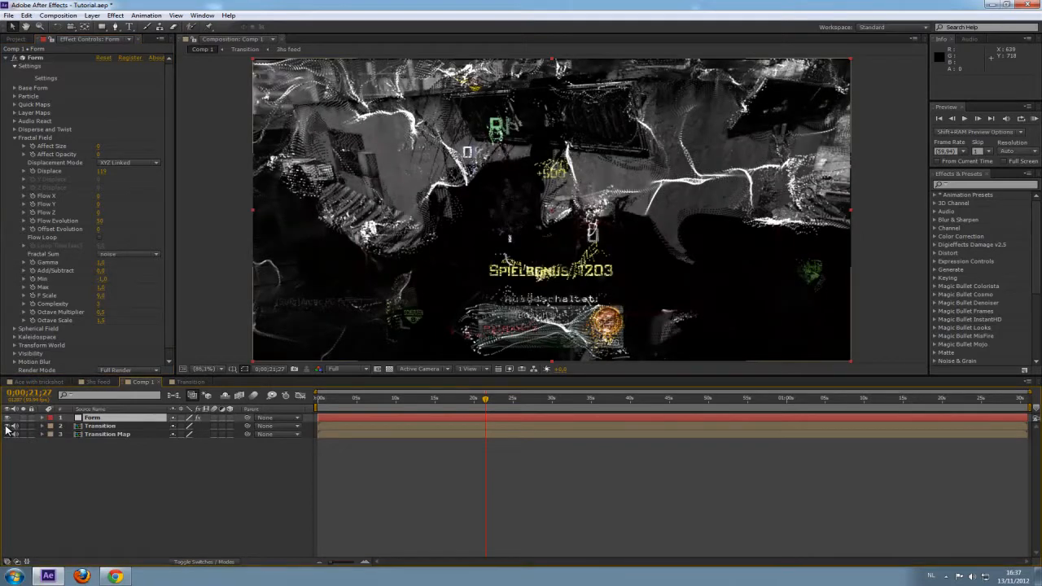
key("t")
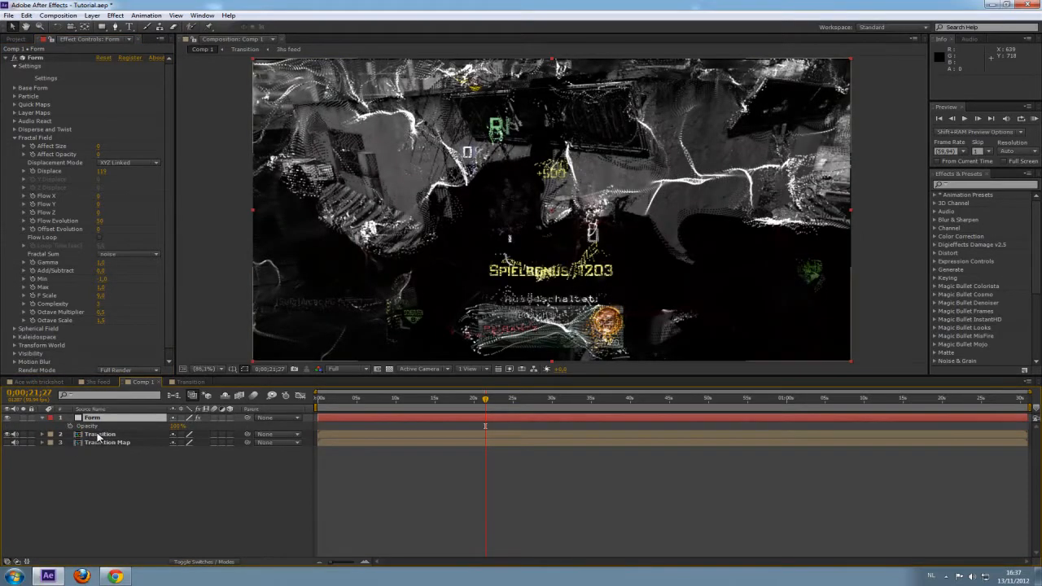
left_click(99, 434)
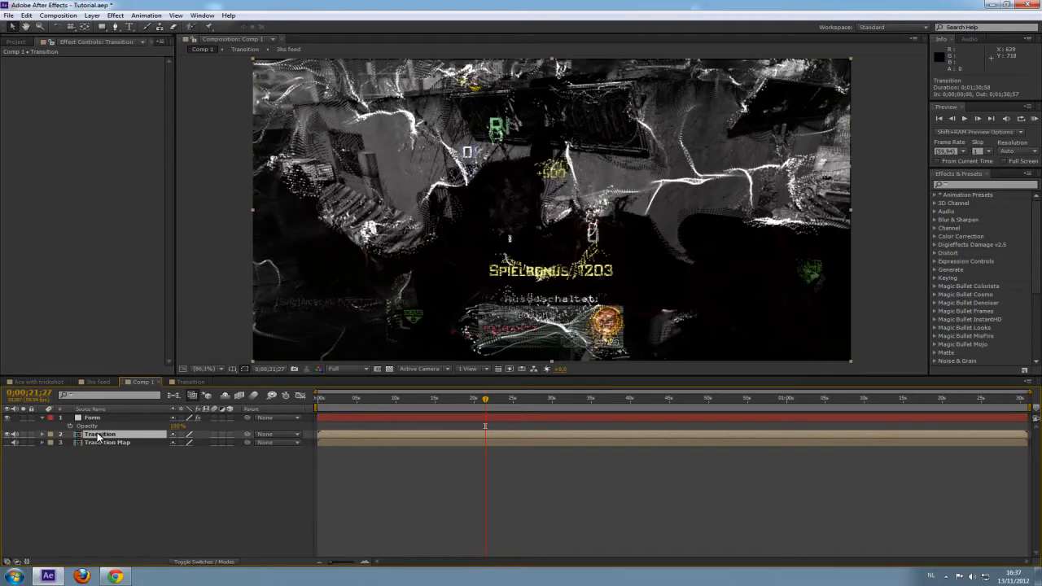
key("t")
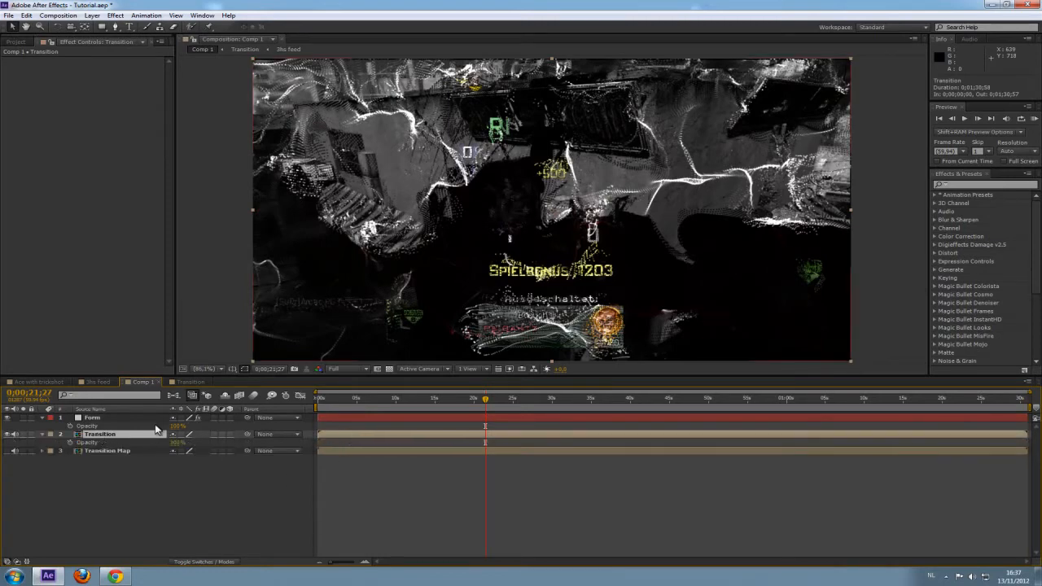
left_click(70, 442)
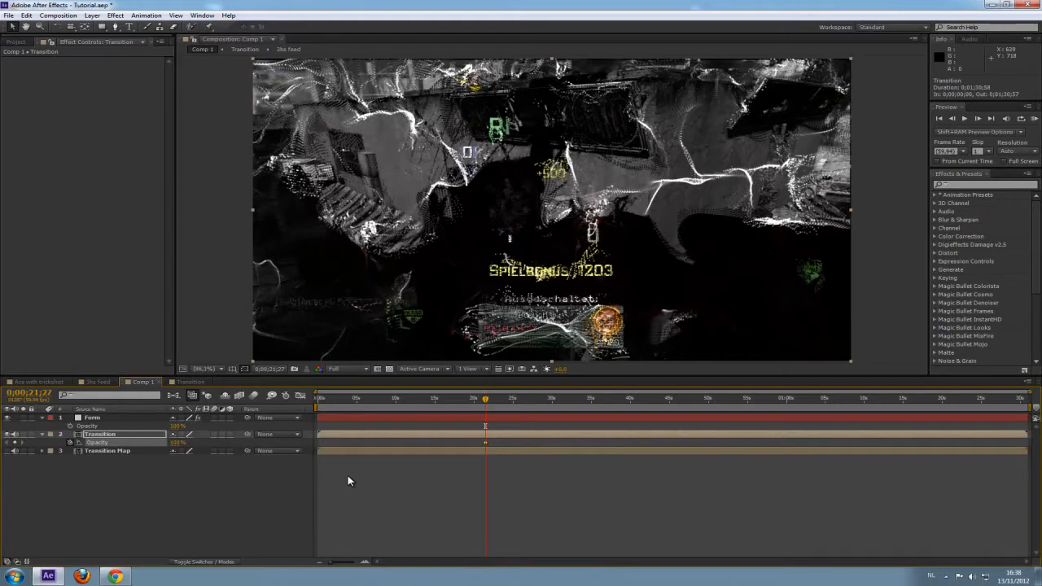
Step: Scrub through the transition between the clips and move the Transition layer's opacity keyframe to 0;00;21;02
key("shift+Page_Down")
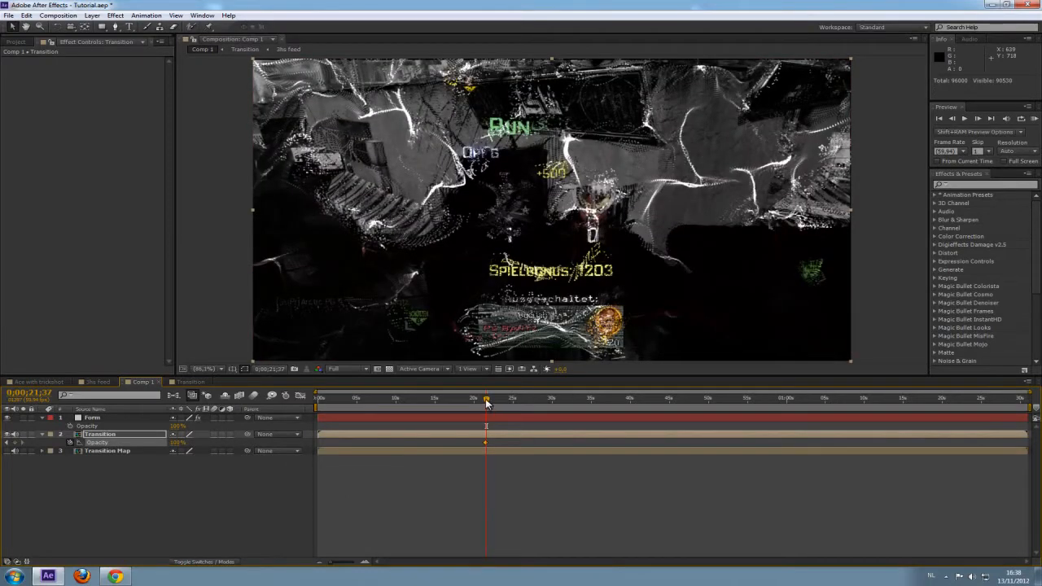
left_click(485, 402)
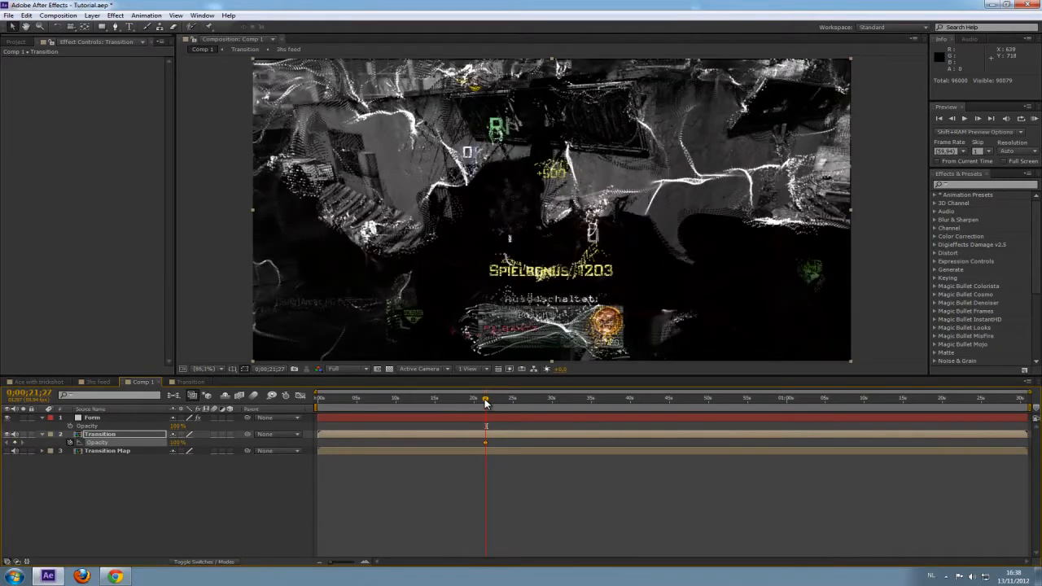
left_click_drag(485, 402, 489, 402)
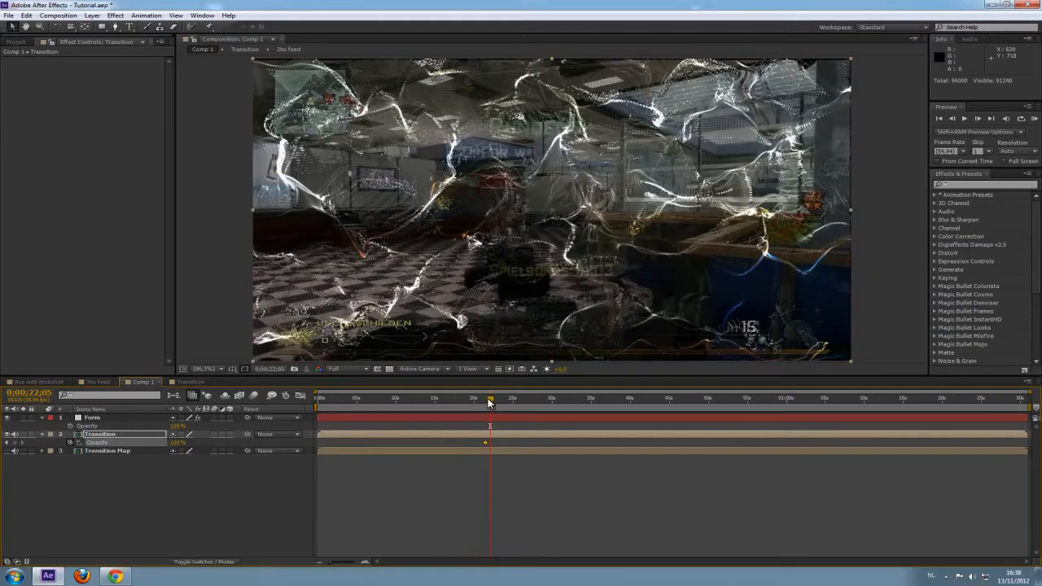
left_click_drag(490, 402, 482, 402)
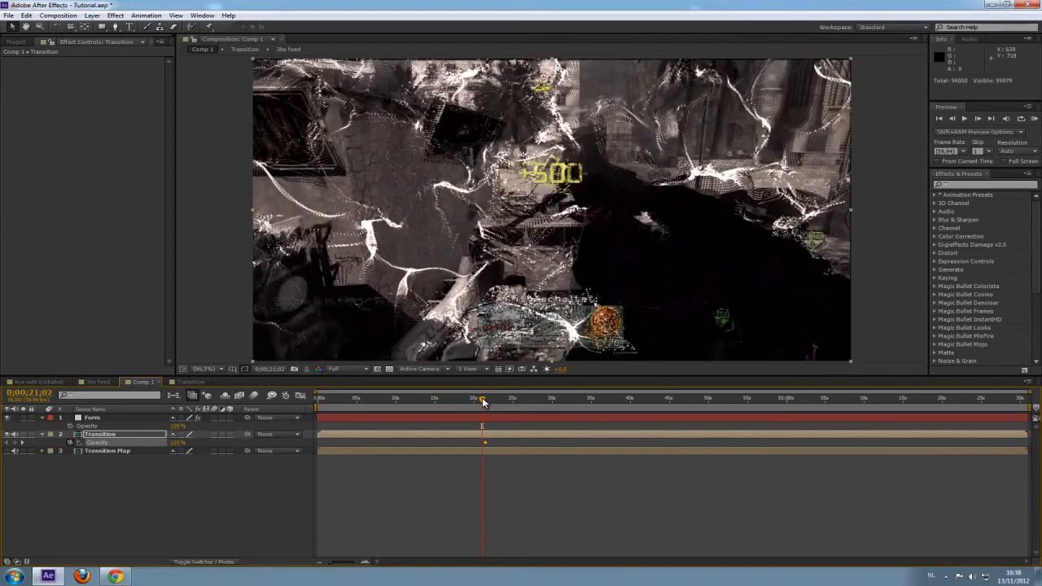
double_click(484, 442)
key("Return")
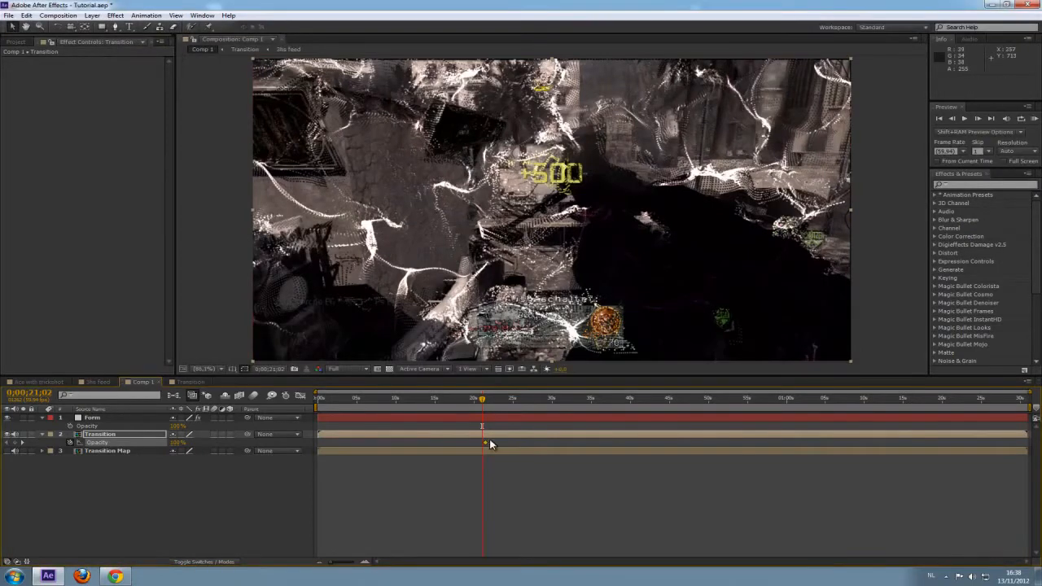
left_click(484, 444)
Step: Keyframe the Transition layer's opacity at 40% ten frames further on, at 0;00;21;12
key("shift+Page_Down")
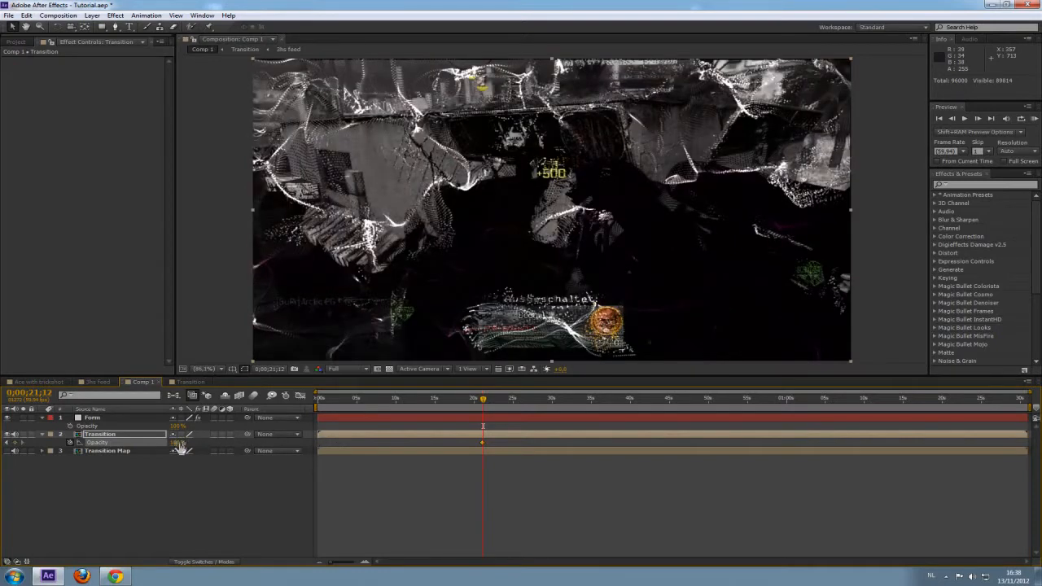
left_click(178, 442)
type("40")
key("Return")
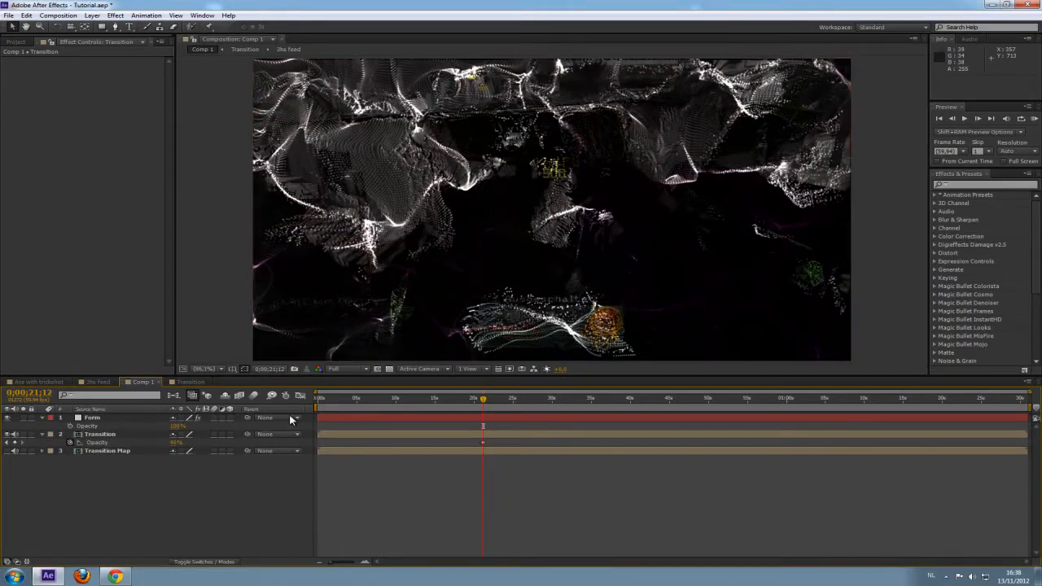
Step: Keyframe the Form layer's opacity from 0% at 0;00;21;02 to 100% at 0;00;21;12
left_click_drag(486, 404, 482, 401)
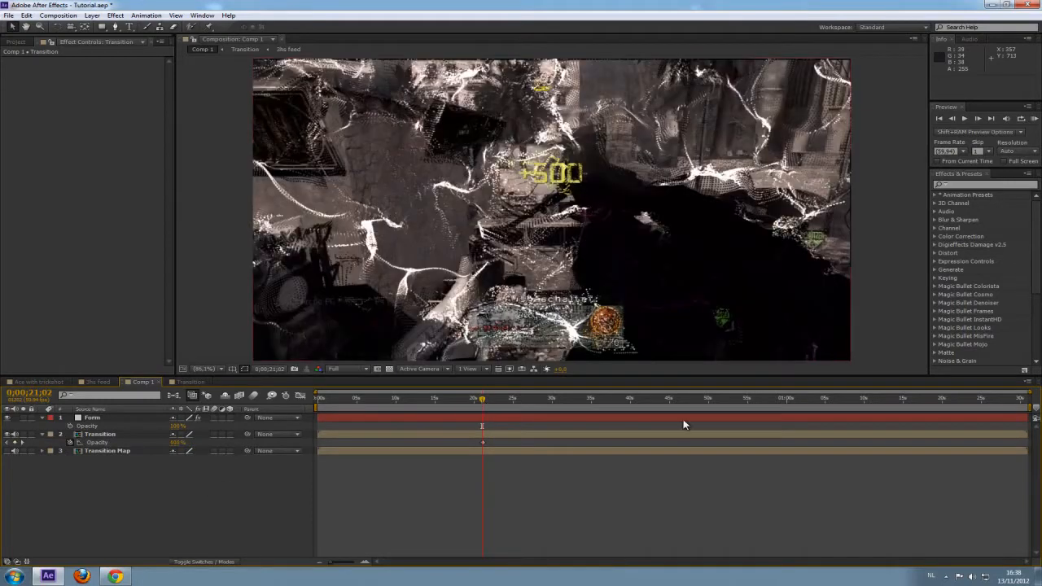
left_click_drag(1031, 390, 723, 391)
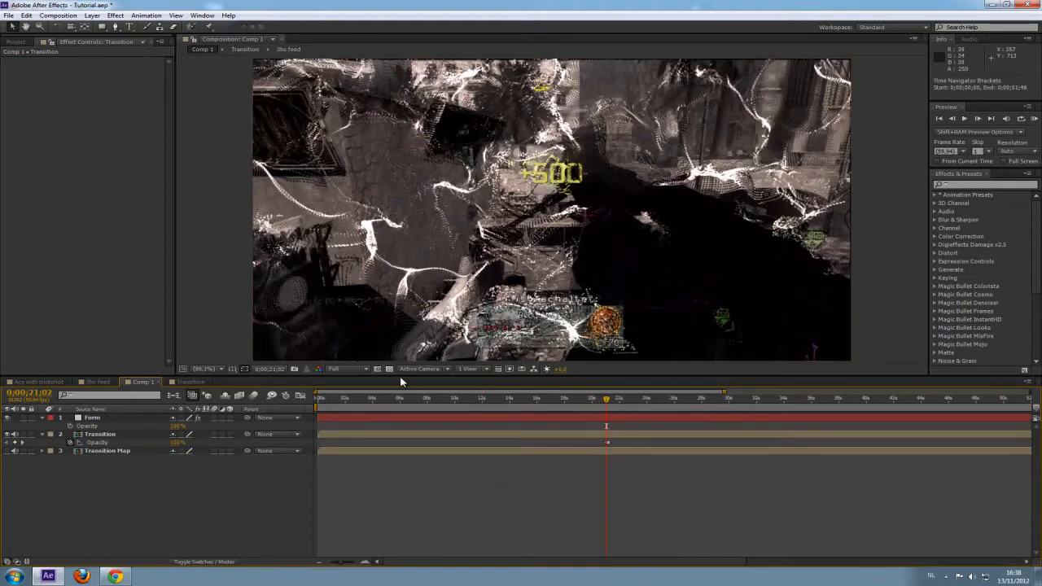
left_click_drag(316, 391, 371, 391)
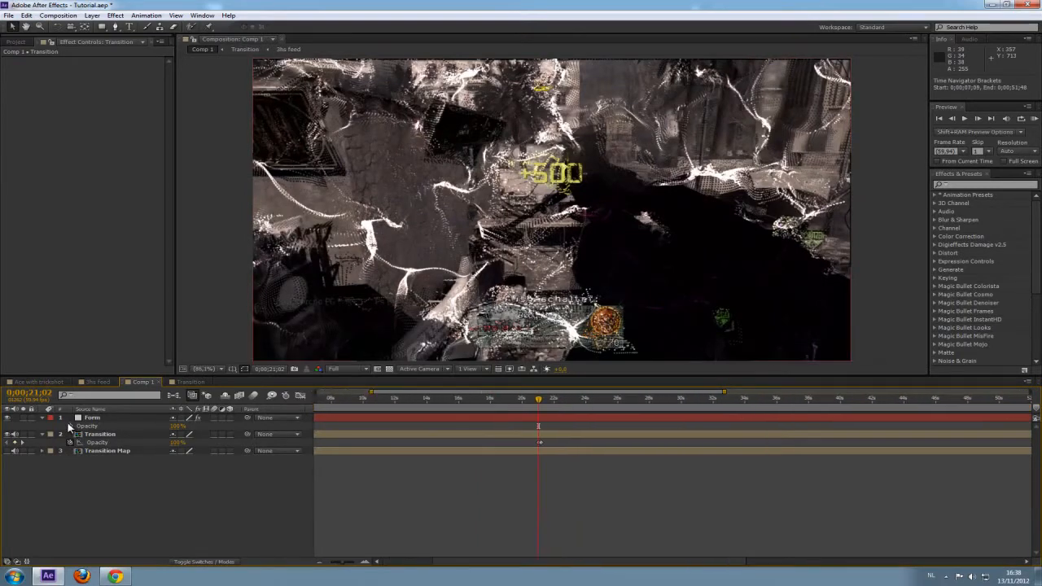
left_click_drag(178, 425, 155, 426)
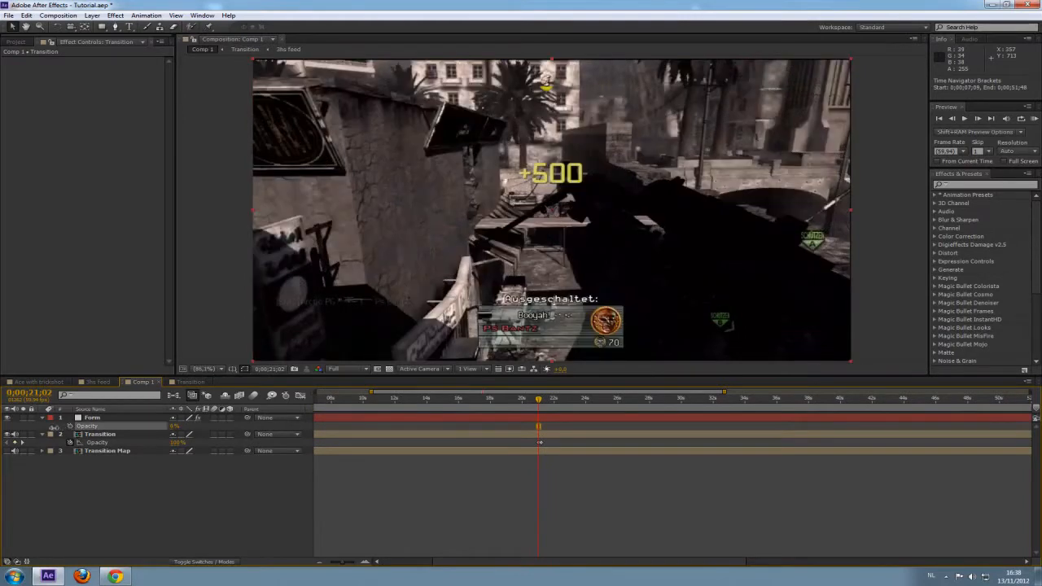
left_click(55, 427)
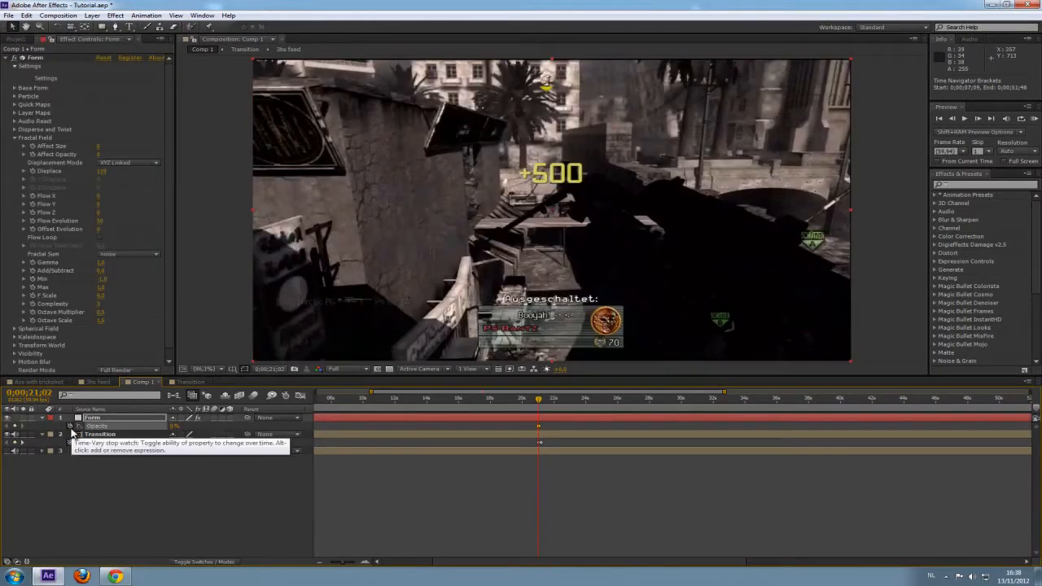
key("shift+Page_Down")
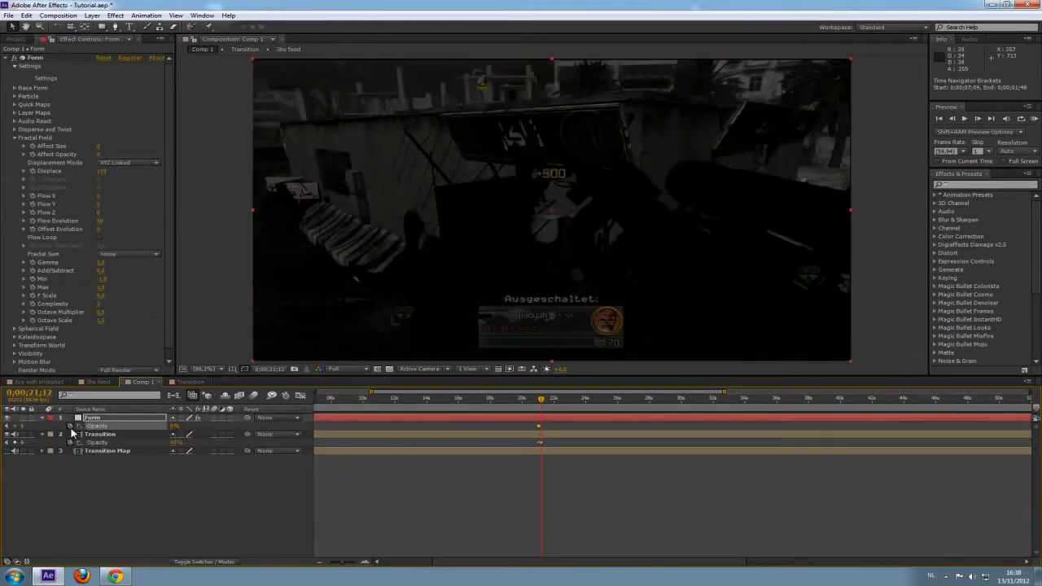
left_click_drag(173, 426, 212, 426)
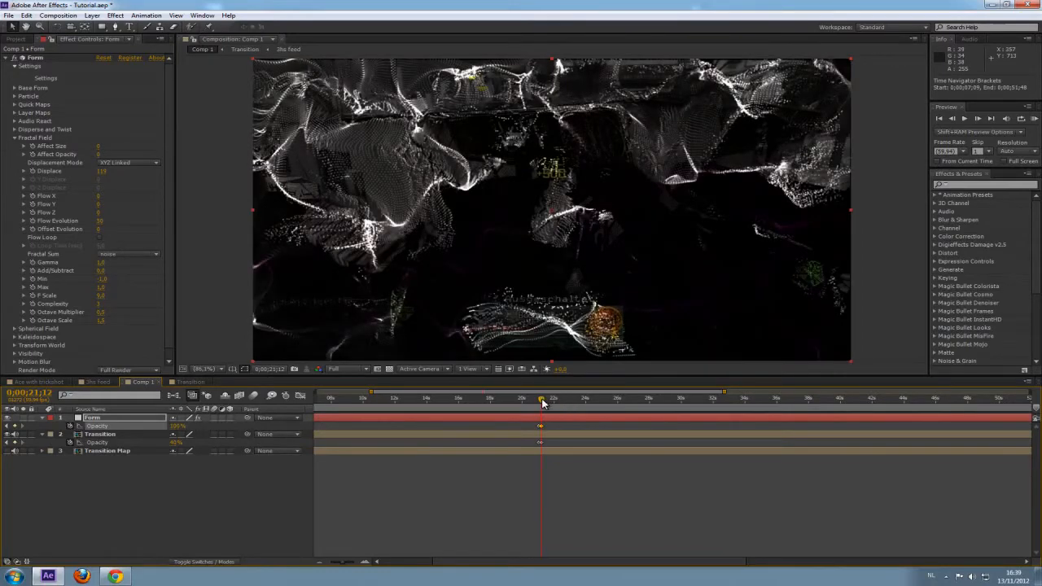
Step: Add hold keyframes for the Transition and Form layers' opacity at 0;00;23;07, keeping their current values
left_click_drag(542, 403, 574, 408)
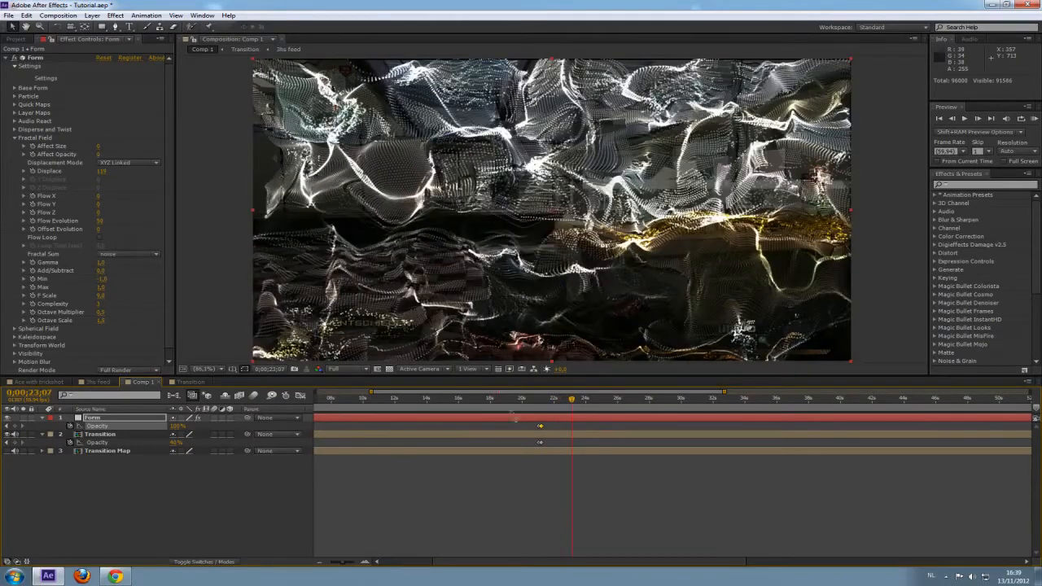
left_click(15, 443)
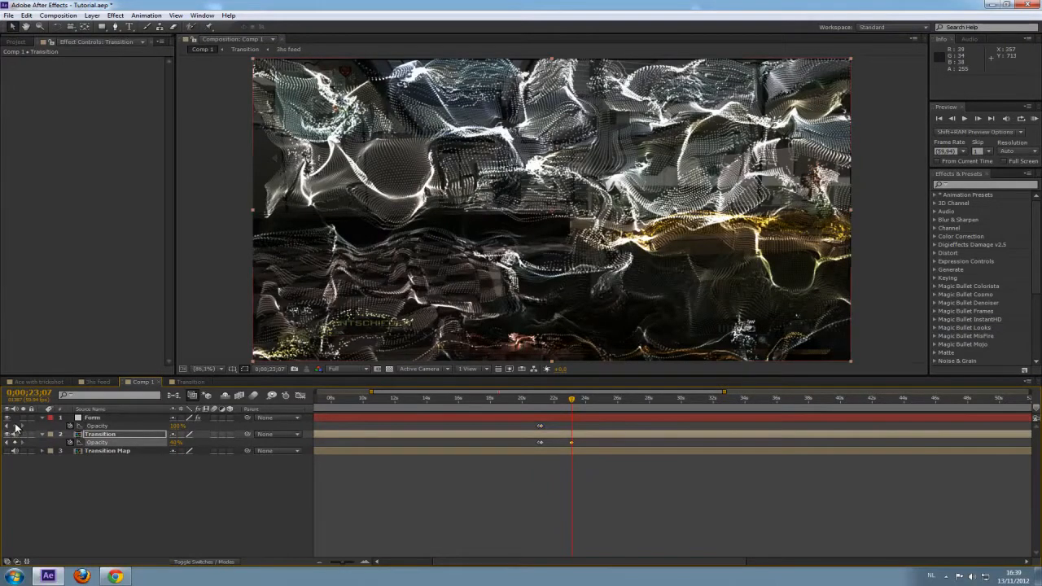
left_click(16, 426)
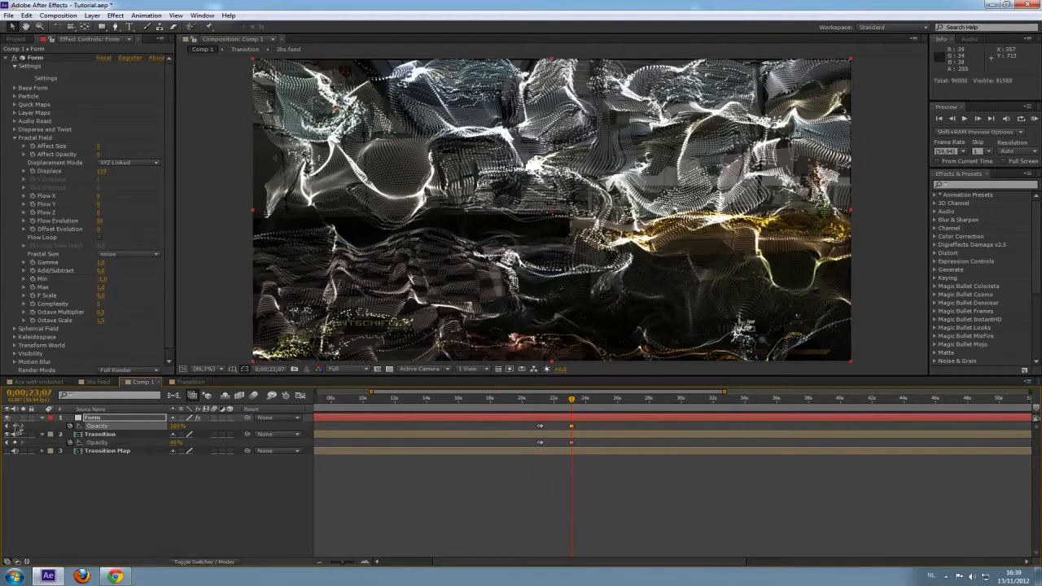
Step: At 0;00;23;17, keyframe the Form layer's opacity at 0% and the Transition layer's opacity at 100%
key("shift+Page_Down")
left_click_drag(177, 428, 97, 428)
left_click(172, 444)
left_click_drag(172, 444, 231, 447)
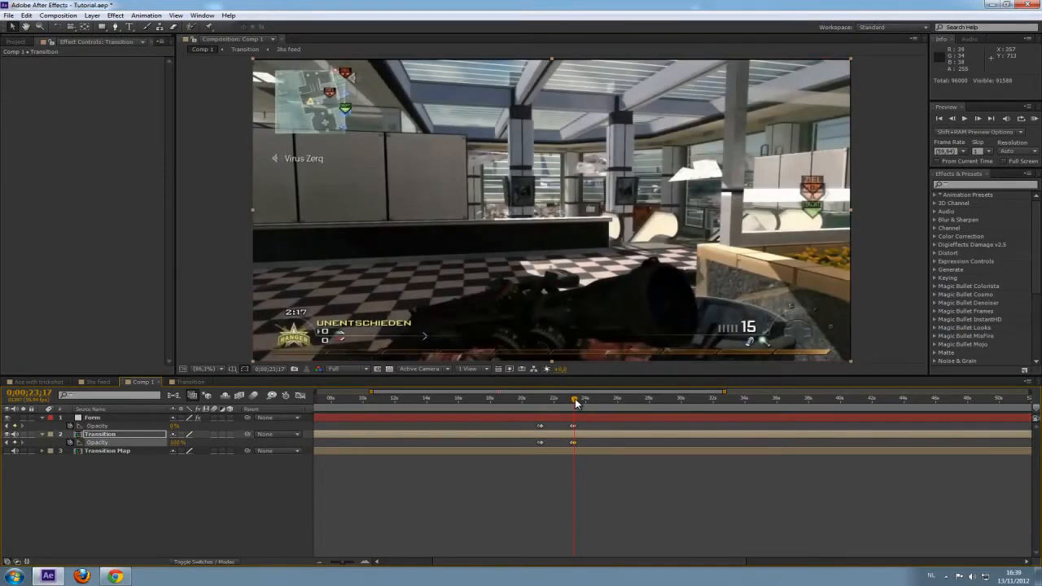
left_click_drag(724, 394, 611, 403)
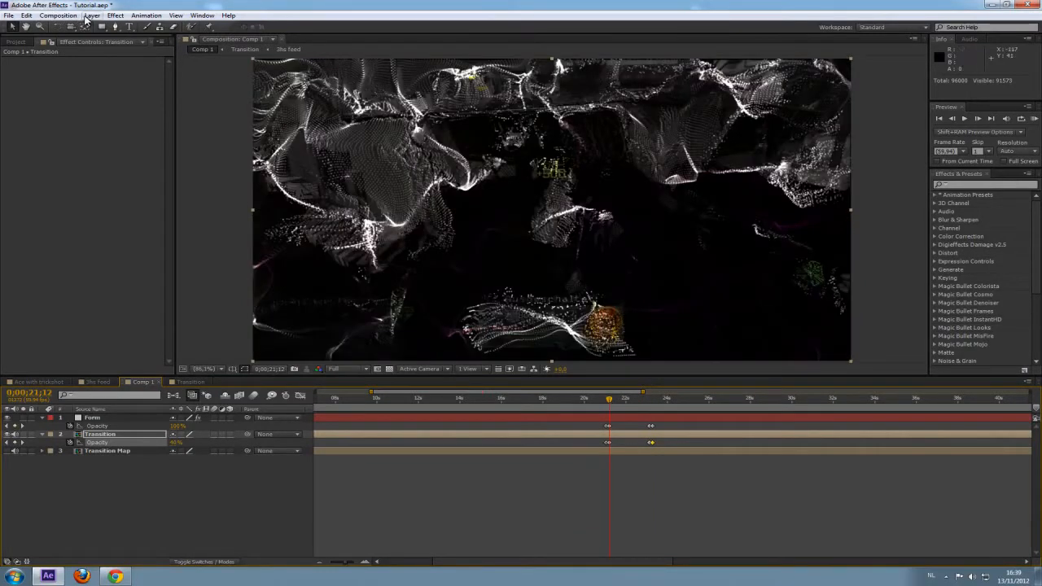
Step: Apply the Fast Blur effect to the Transition layer
left_click(107, 434)
left_click(115, 15)
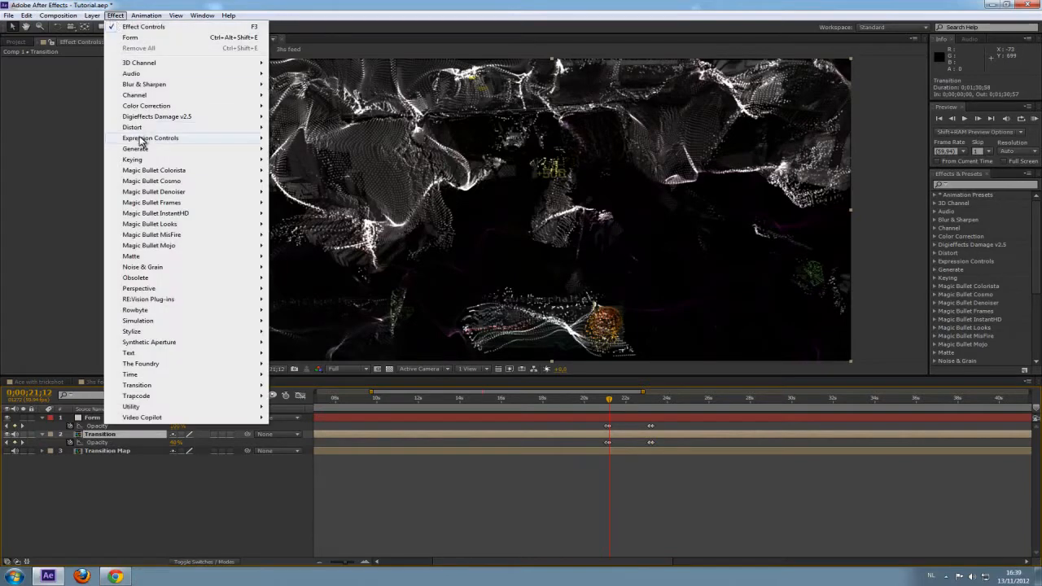
mouse_move(171, 85)
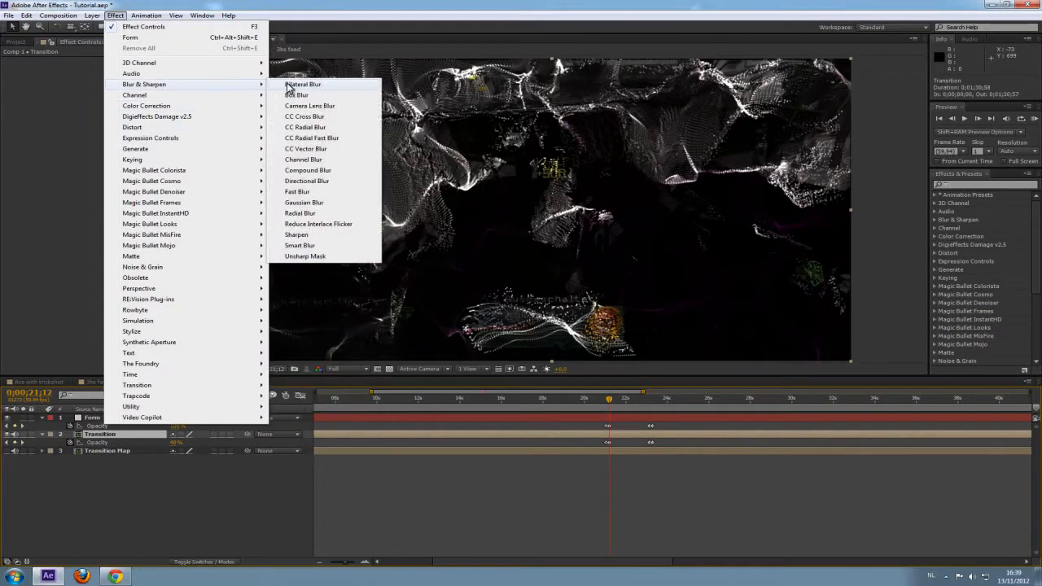
left_click(324, 193)
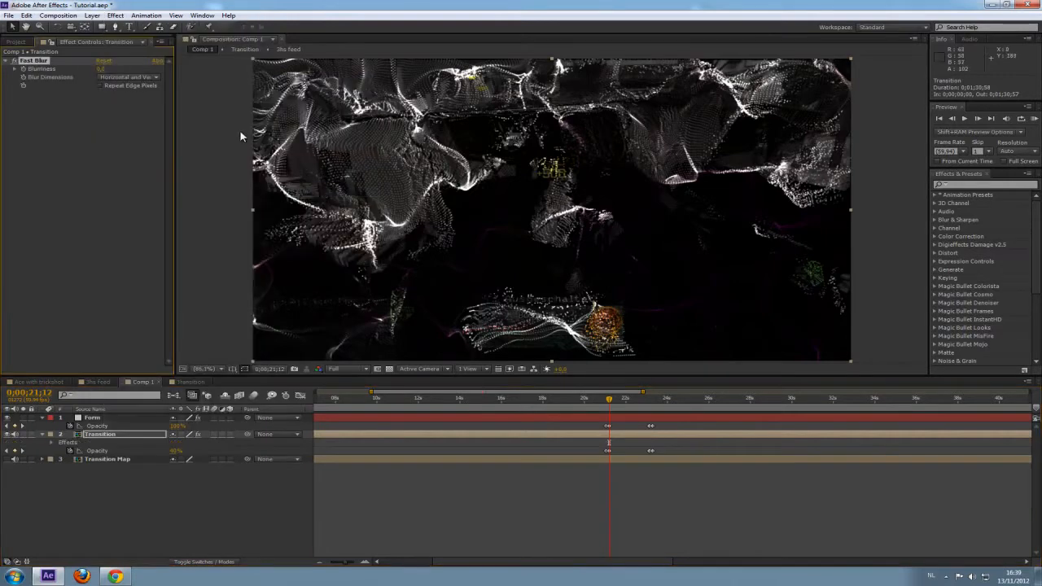
Step: Step through the frames from 0;00;21;27 to 0;00;21;45 to examine how the particles overlay the Transition layer
left_click(615, 399)
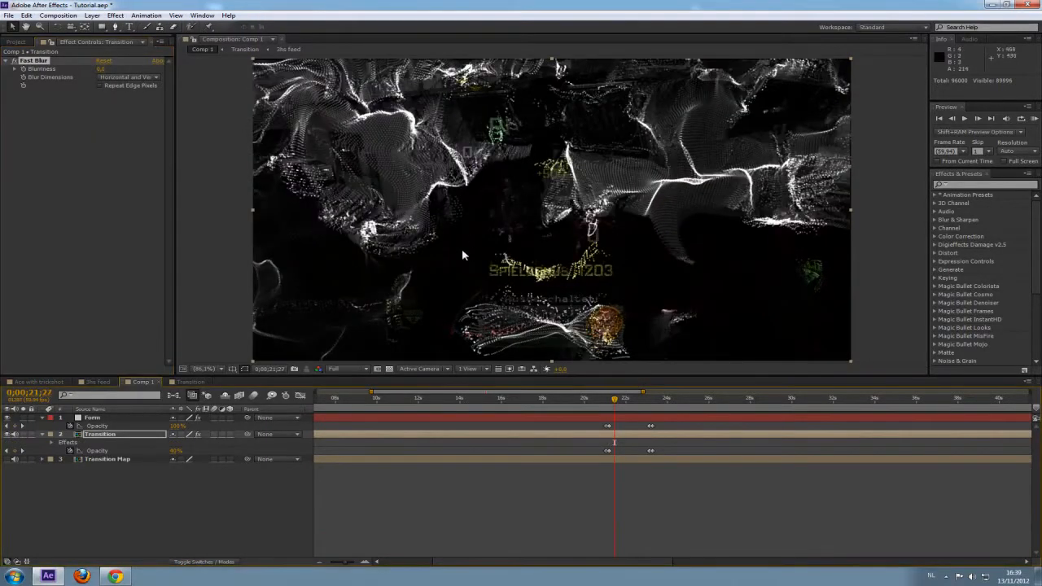
key("Page_Down")
key("Page_Down")
key("Page_Down")
key("Page_Down")
key("Page_Down")
key("Page_Down")
key("Page_Down")
key("Page_Down")
key("Page_Down")
key("Page_Down")
key("Page_Down")
key("Page_Down")
key("Page_Down")
key("Page_Down")
key("Page_Down")
key("Page_Down")
key("Page_Down")
key("Page_Down")
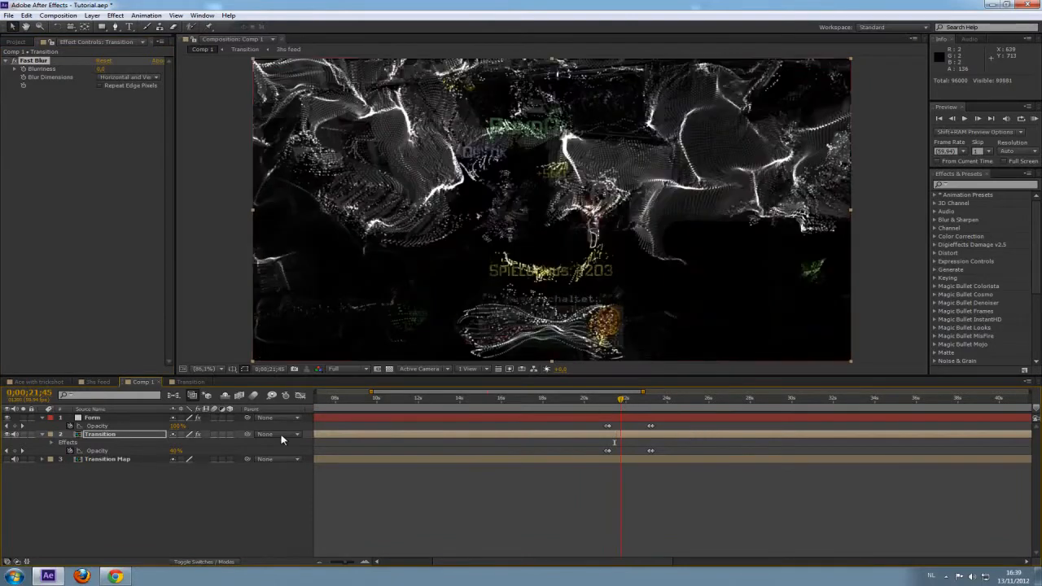
key("Return")
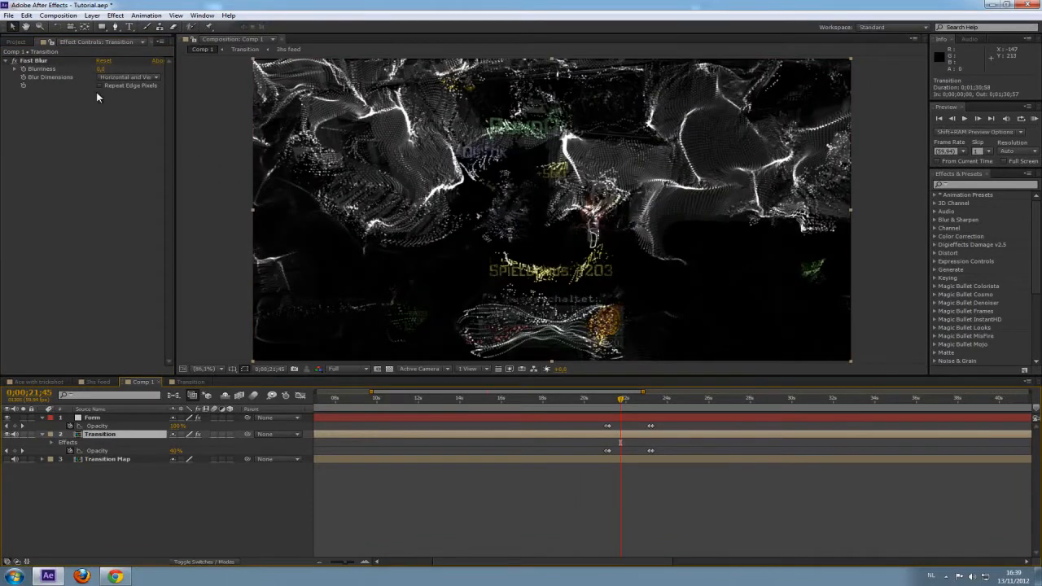
Step: Keyframe the Fast Blur's Blurriness from 0 at 0;00;21;02 to a heavy blur at 0;00;21;12, soloing the Transition layer to judge it
left_click_drag(622, 399, 609, 403)
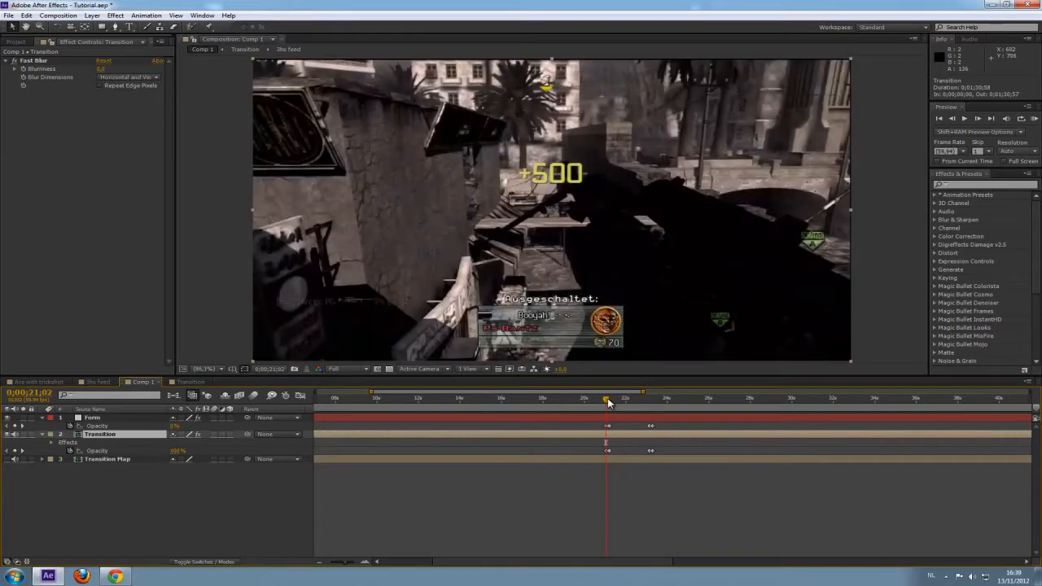
left_click(24, 71)
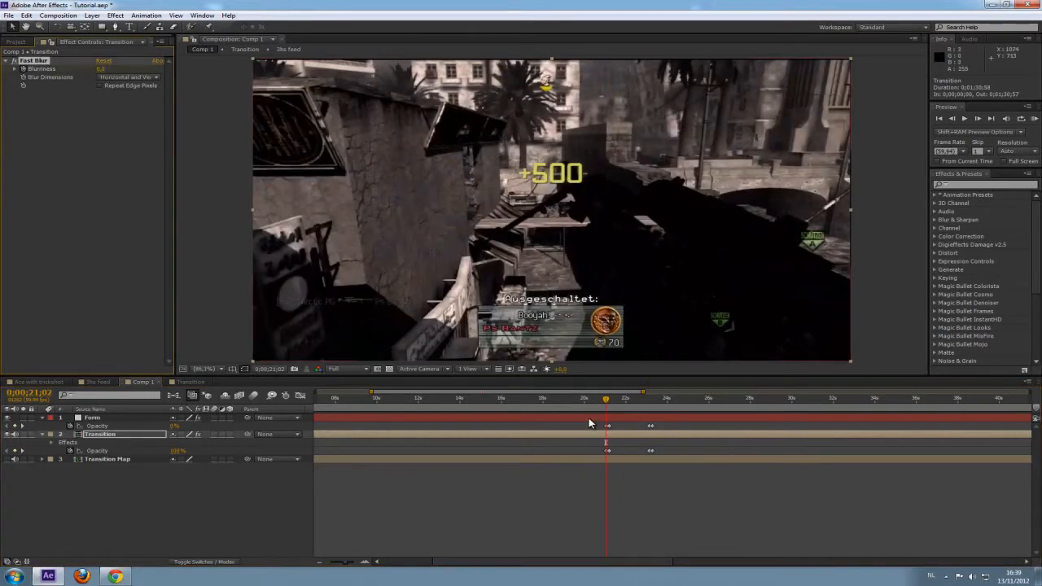
left_click_drag(172, 448, 271, 452)
left_click_drag(606, 400, 609, 399)
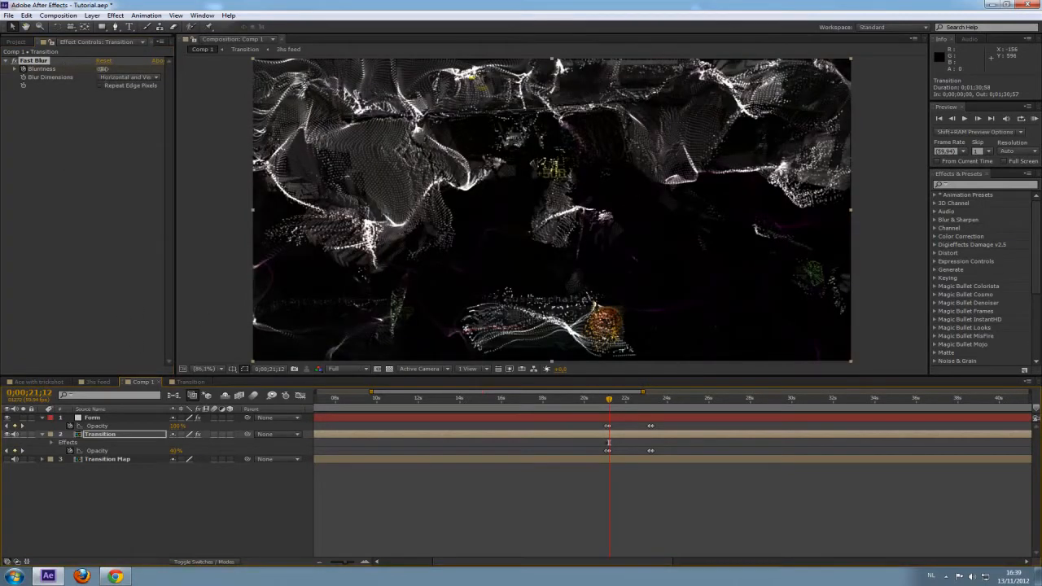
left_click_drag(101, 69, 118, 69)
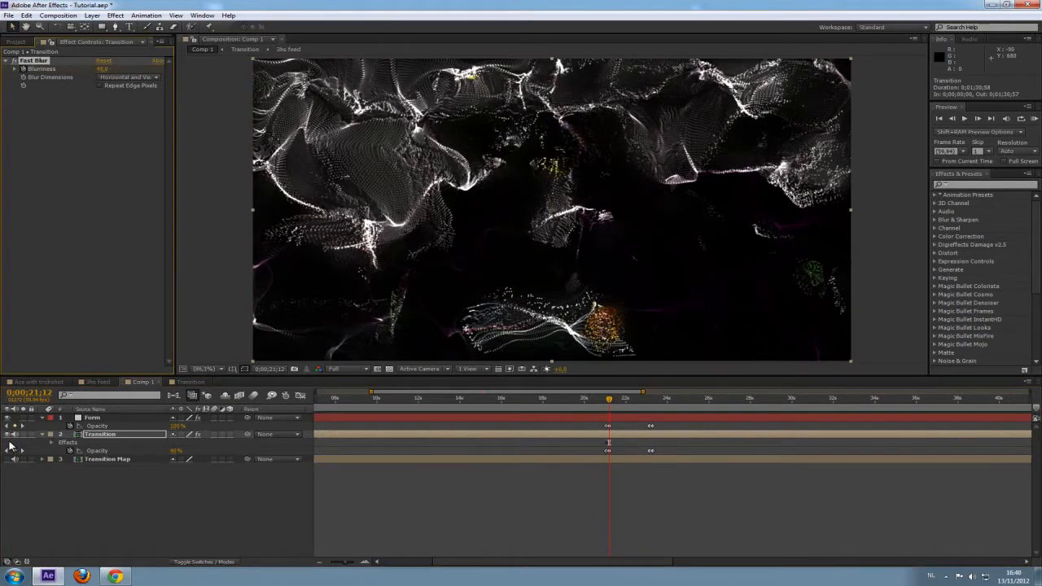
left_click(24, 436)
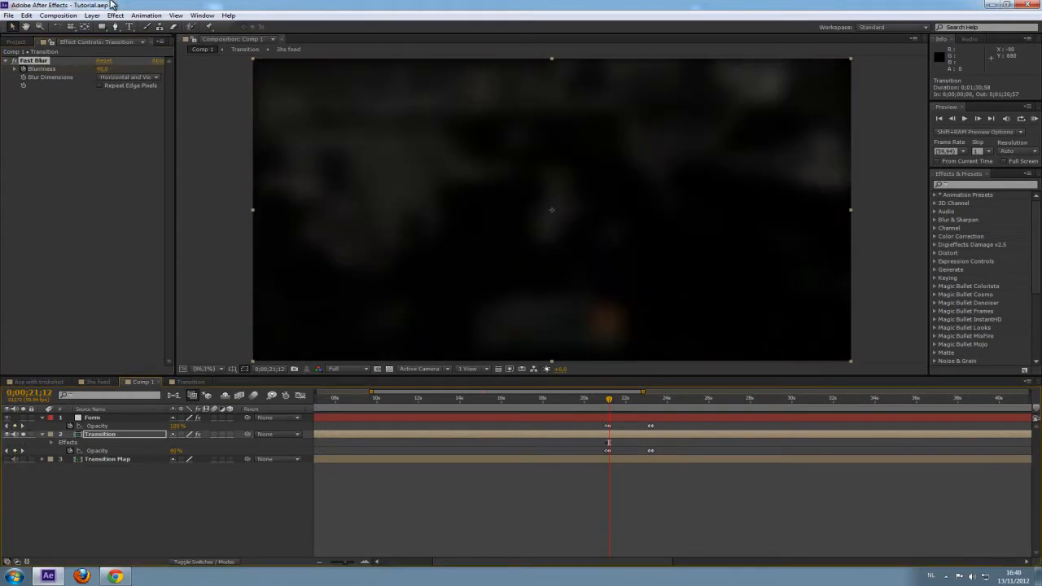
left_click_drag(90, 69, 94, 69)
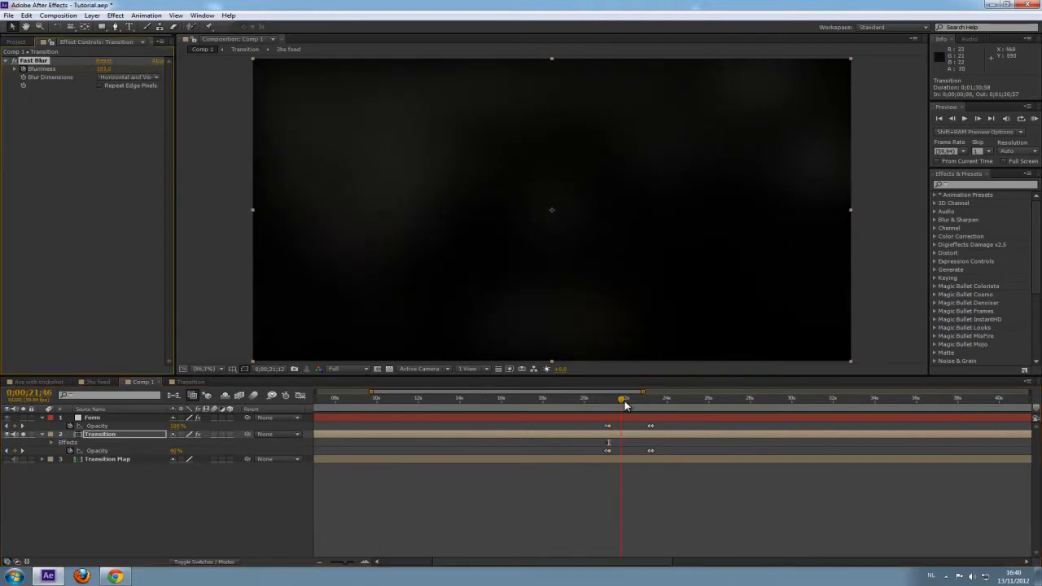
Step: Add a hold keyframe for Blurriness at 0;00;23;07 and keyframe it at 0 at 0;00;23;17
left_click_drag(624, 401, 649, 399)
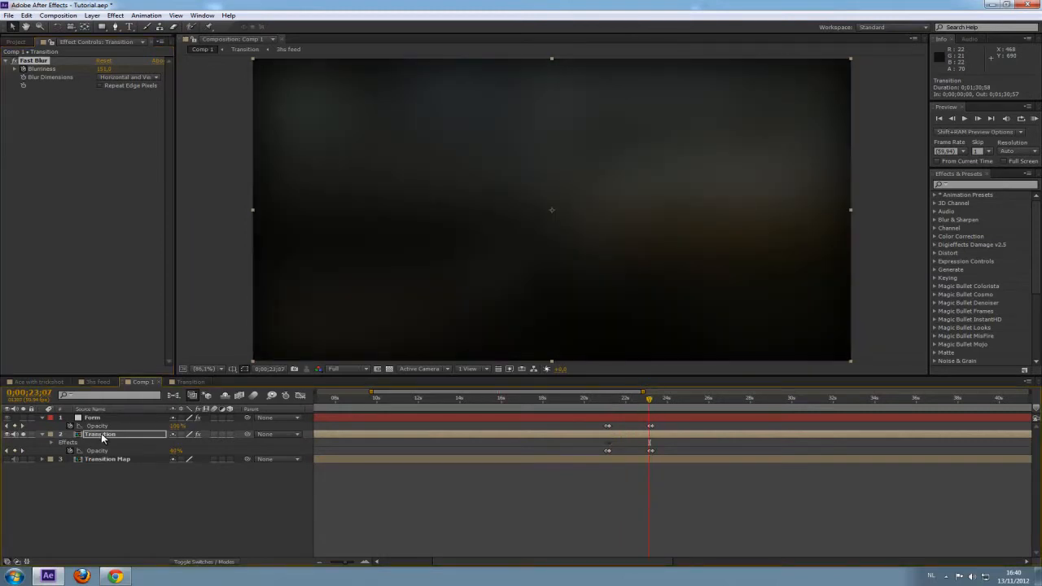
key("u")
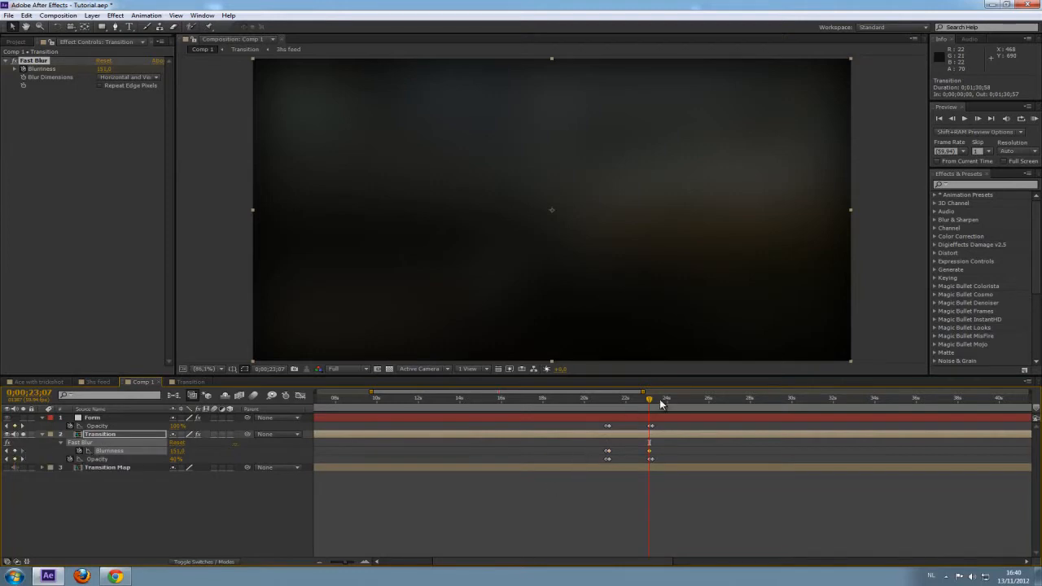
left_click_drag(648, 400, 652, 402)
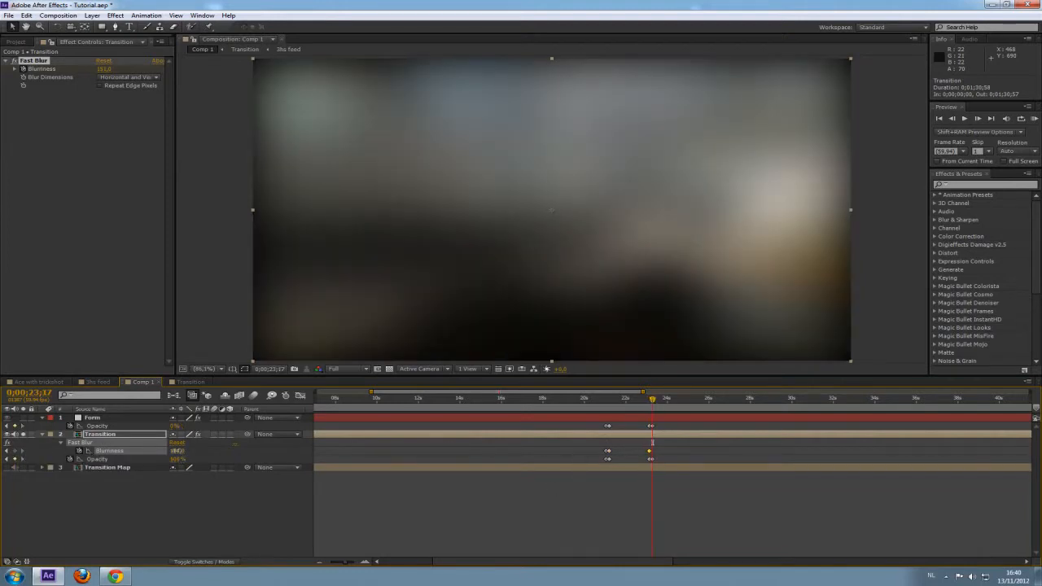
left_click_drag(181, 451, 114, 451)
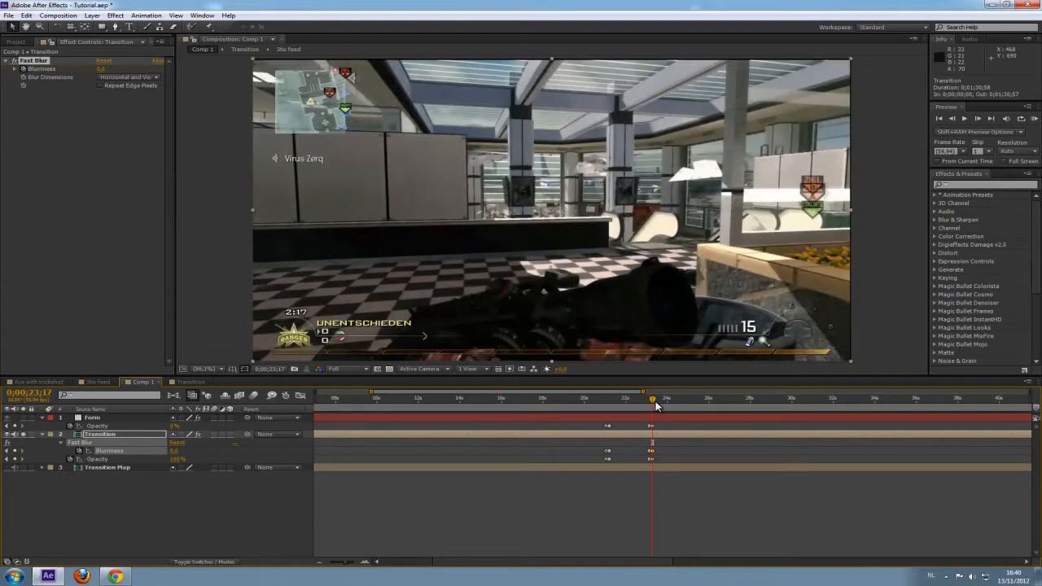
Step: Turn off the Transition layer's solo and preview the blurred background with the particles between 0;00;21;27 and 0;00;21;54
left_click_drag(652, 400, 614, 407)
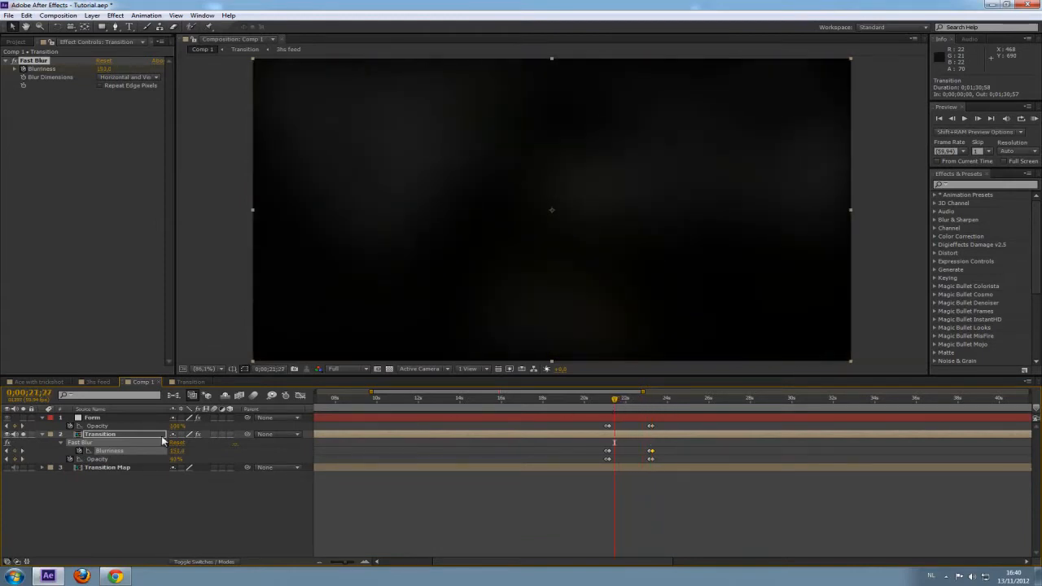
left_click(24, 434)
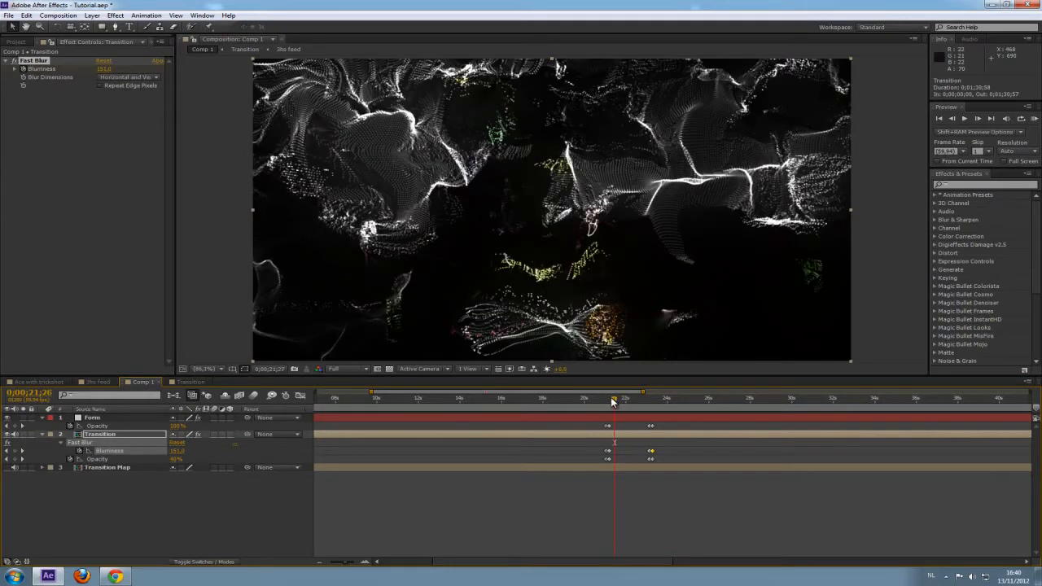
left_click_drag(613, 402, 625, 402)
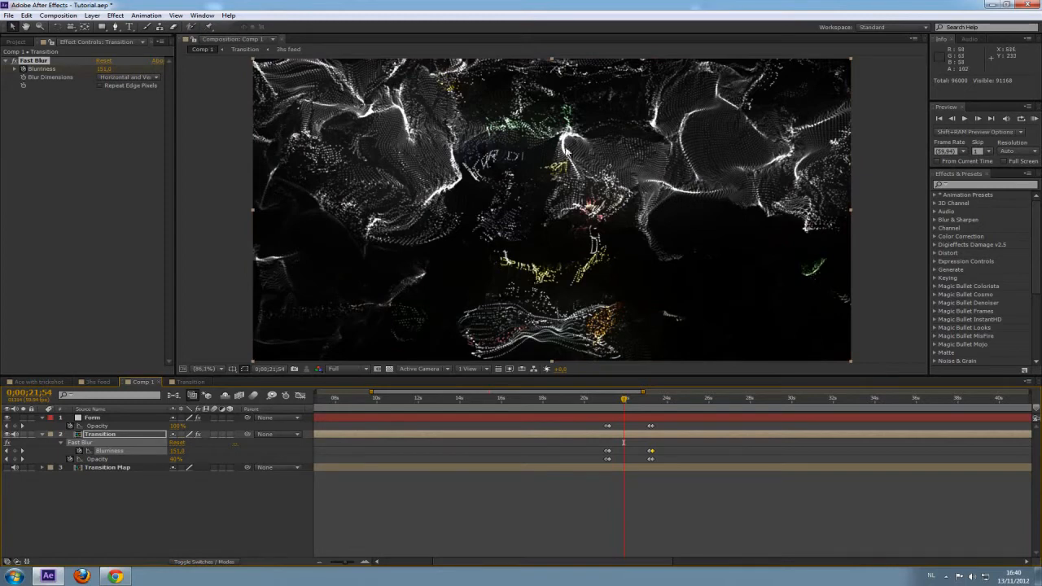
Step: At 0;00;21;02, set the Form layer's Fractal Field displacement mode to XYZ Individual with X Displace at 0
left_click_drag(625, 401, 606, 403)
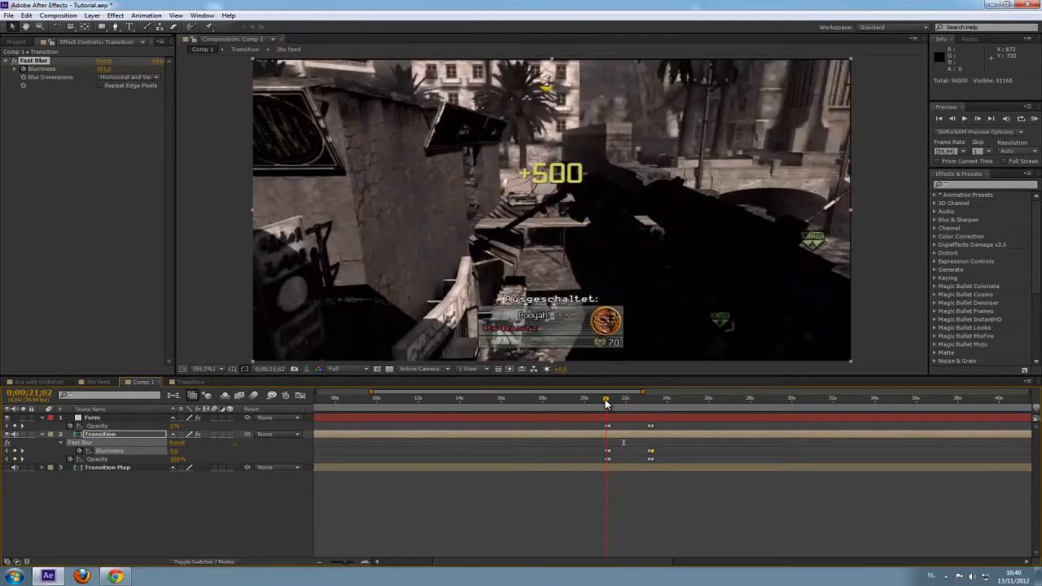
left_click(94, 419)
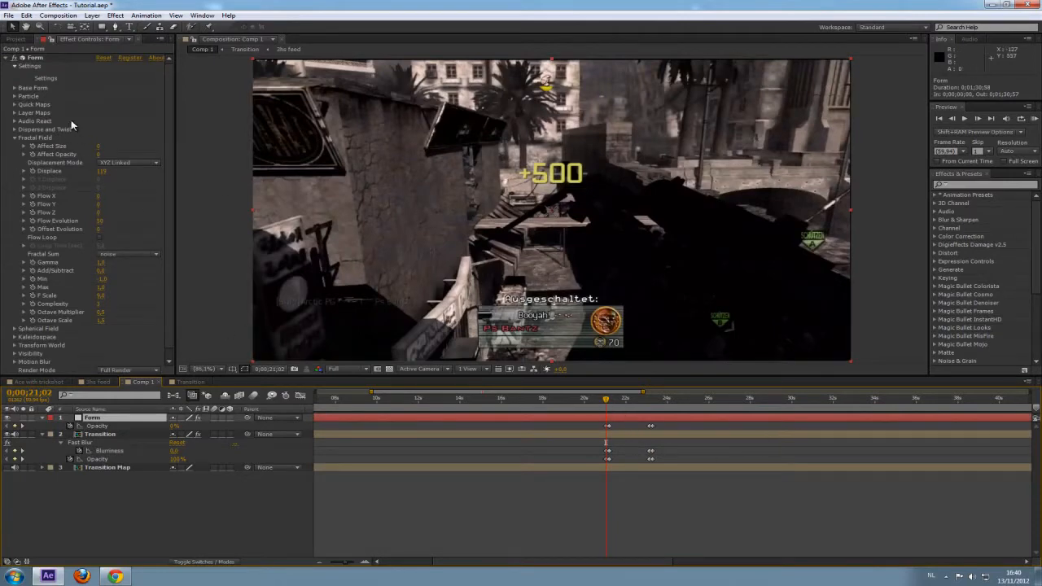
left_click(125, 161)
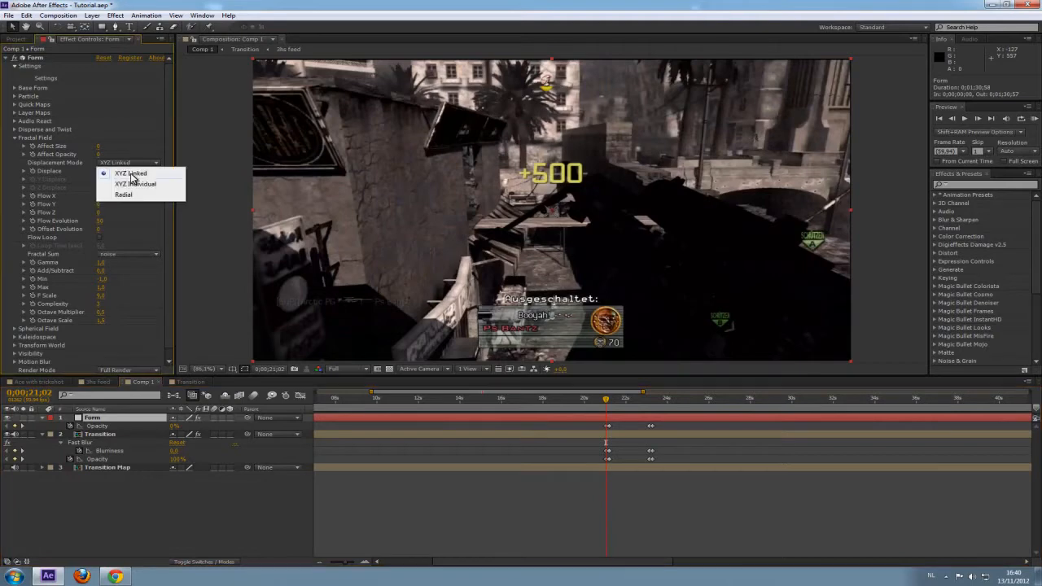
left_click(133, 184)
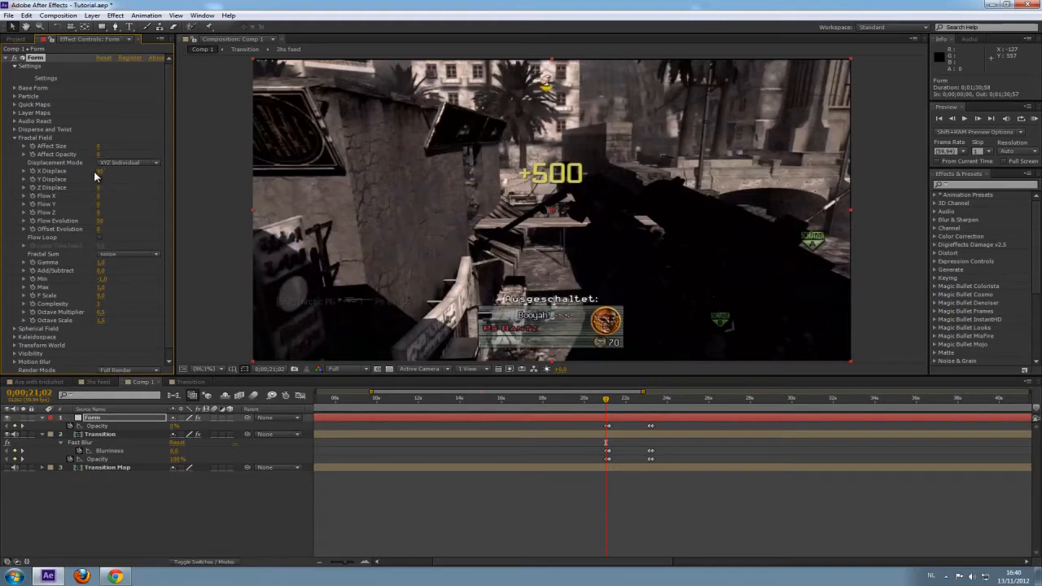
left_click(97, 172)
key("Return")
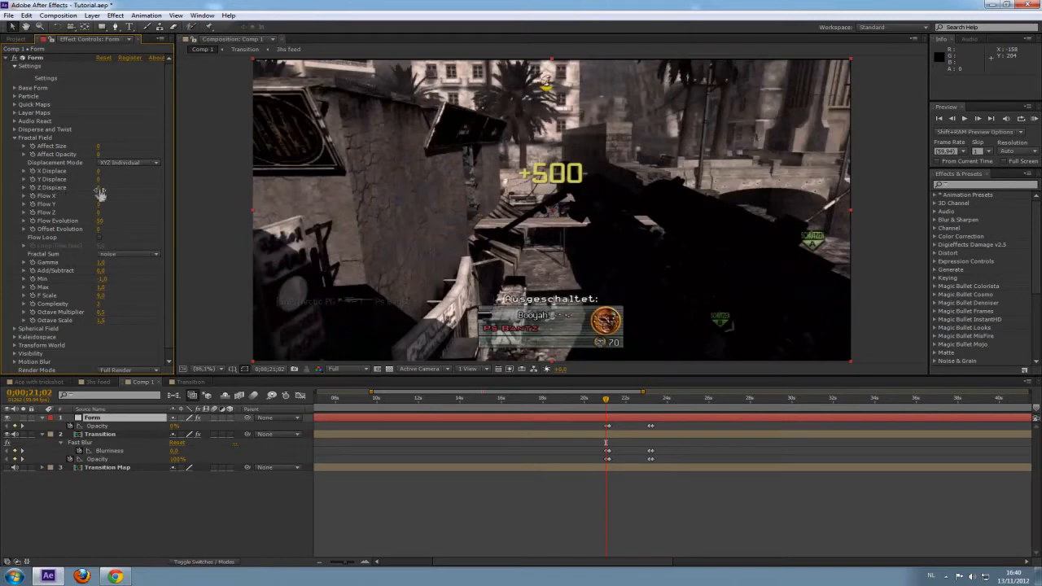
Step: Start keyframing the Form effect's displacement Strength, Disperse and Z Displace at 0;00;21;02, and show the keyframed properties in the timeline
left_click(14, 114)
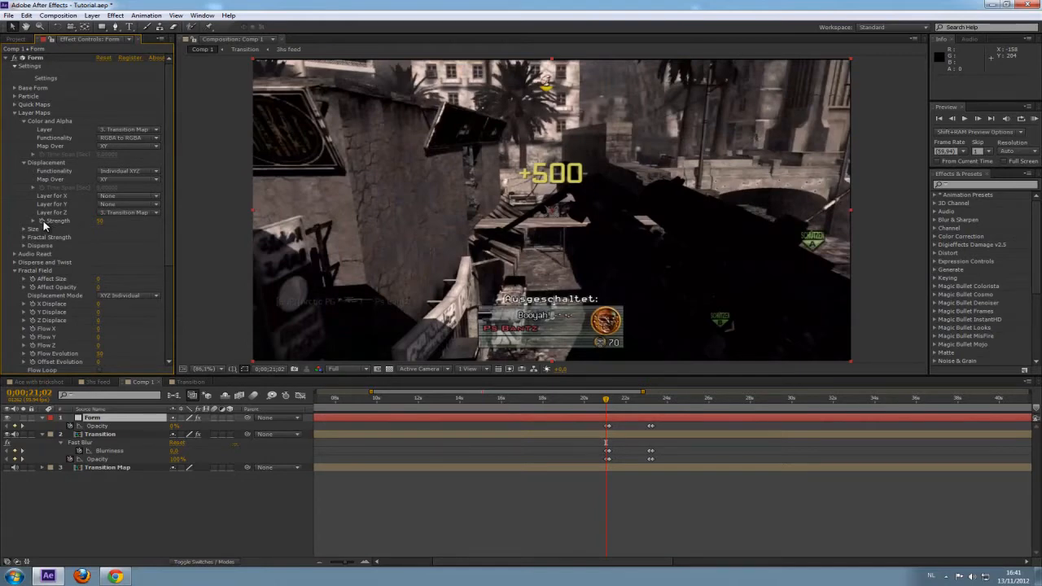
scroll(141, 269, "down", 5)
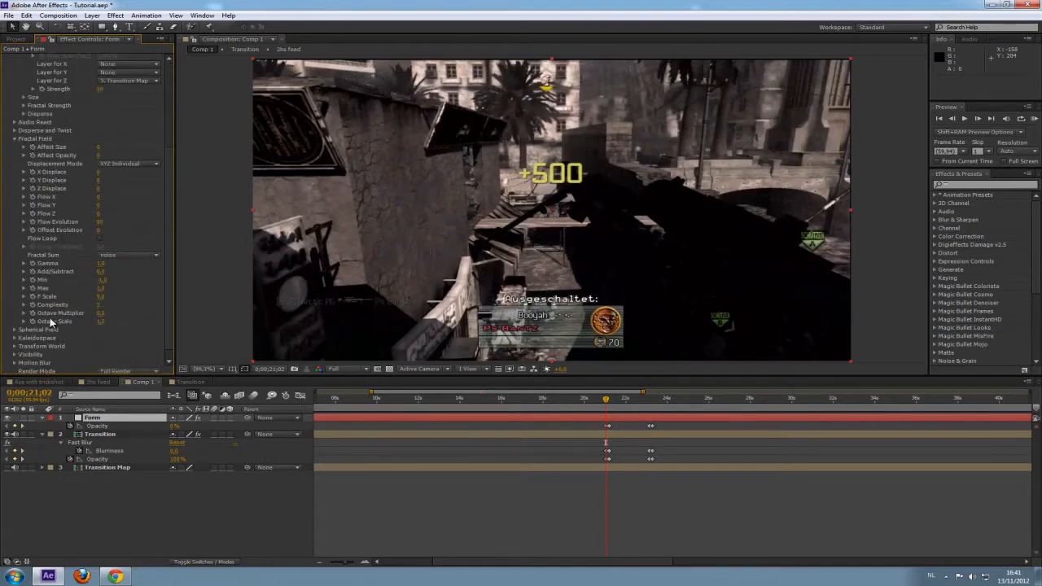
left_click(14, 130)
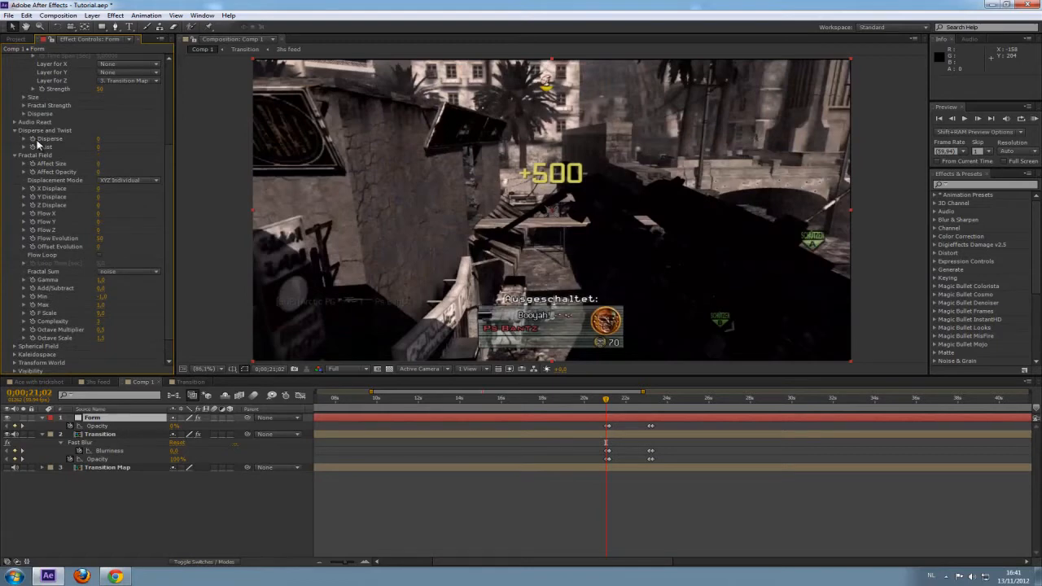
left_click(32, 139)
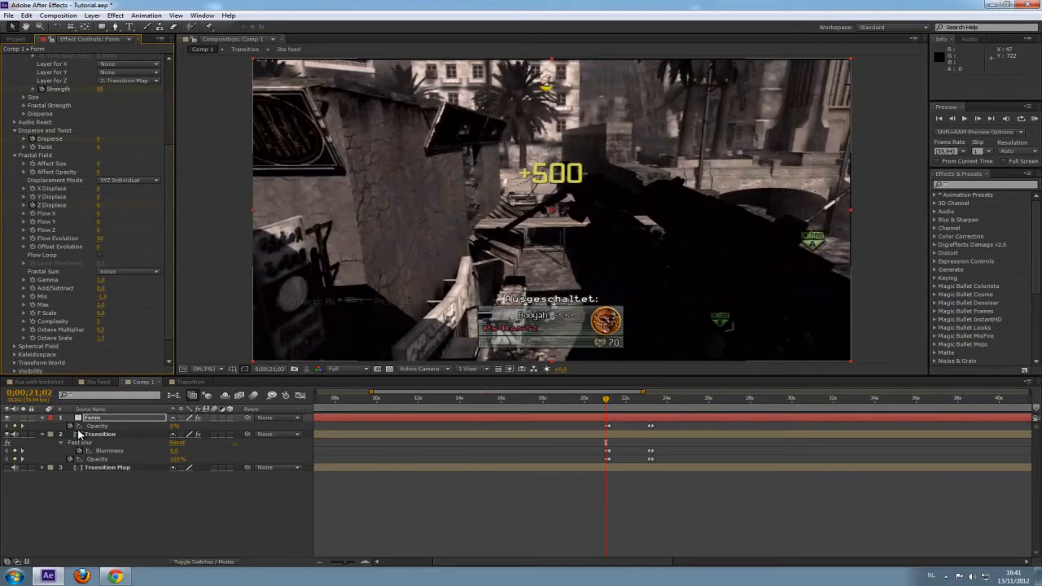
key("u")
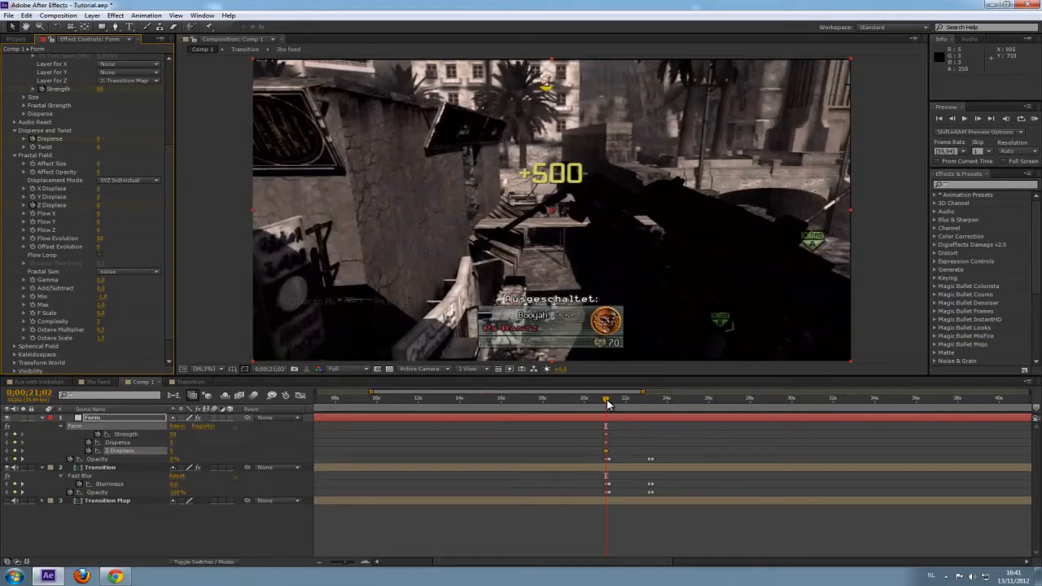
Step: At 0;00;21;12, keyframe the Form effect's Z Displace at 113 and Disperse at 1
left_click_drag(608, 400, 611, 400)
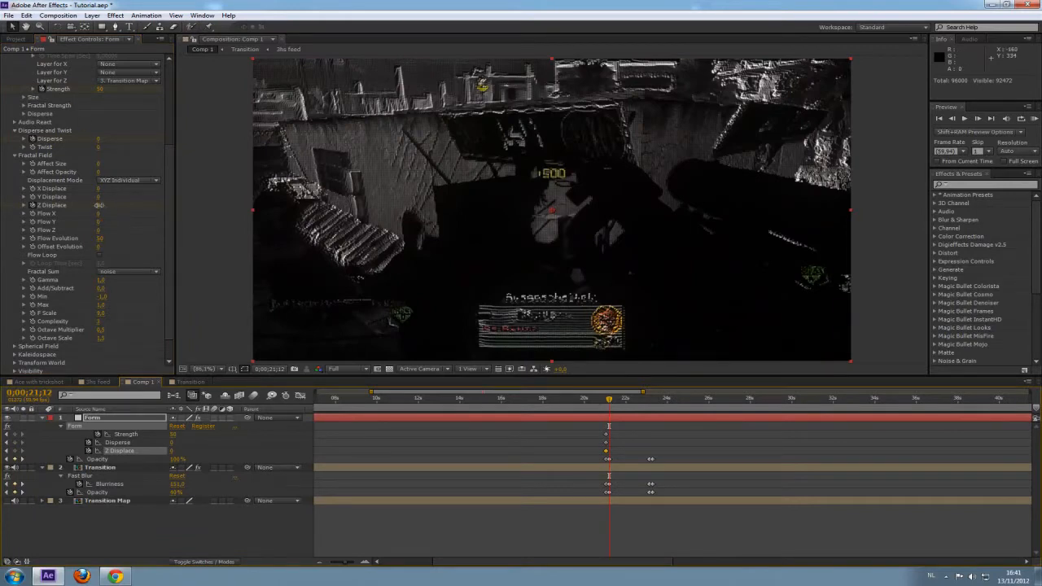
left_click_drag(98, 205, 144, 190)
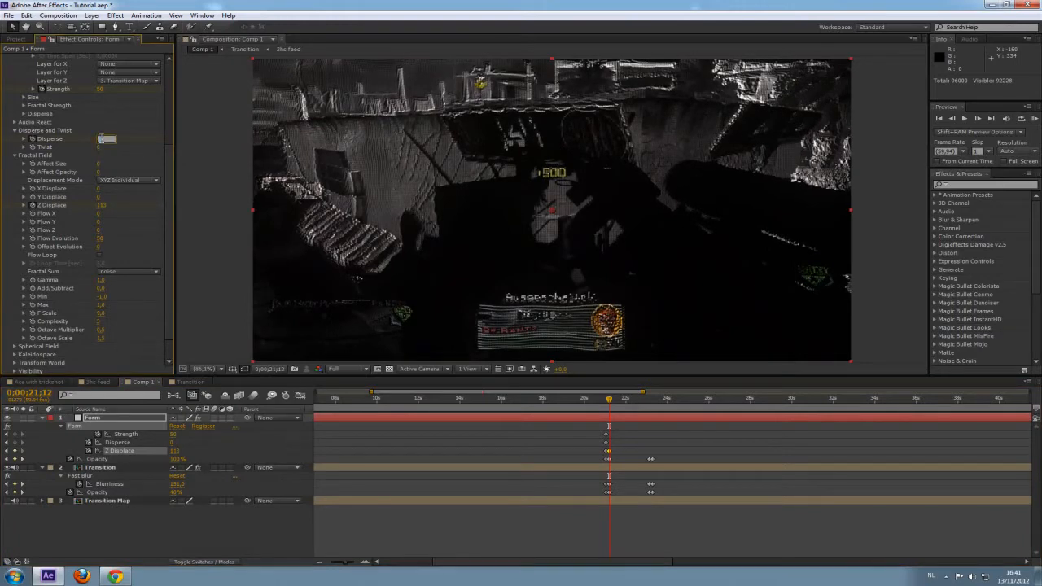
key("Return")
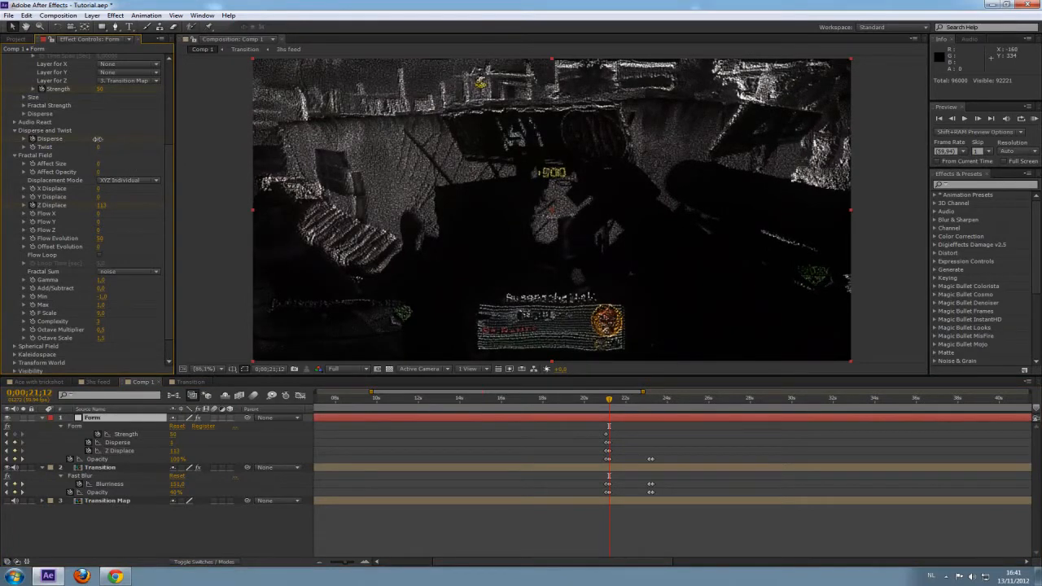
left_click_drag(98, 140, 104, 138)
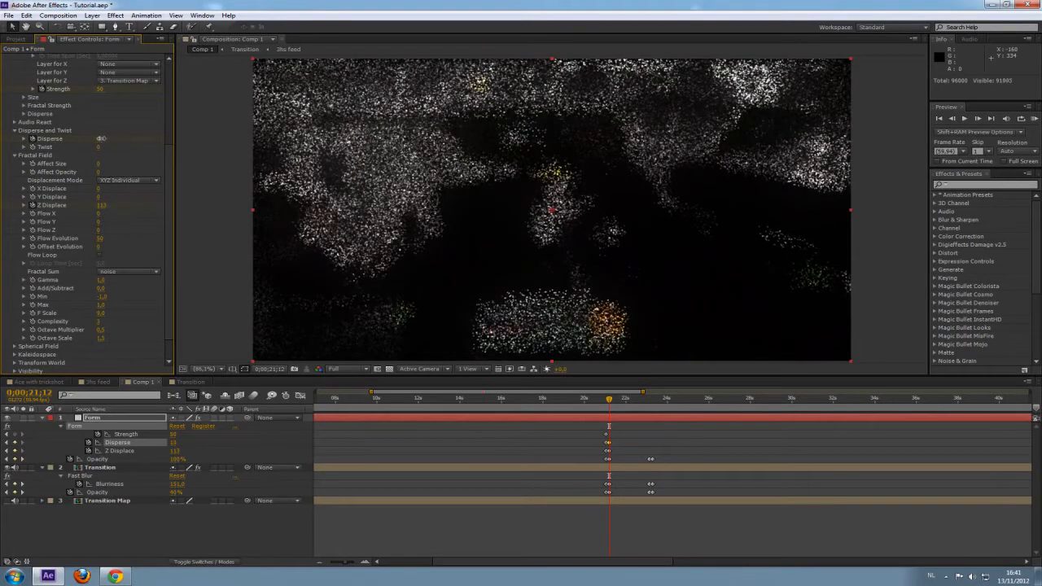
left_click(105, 138)
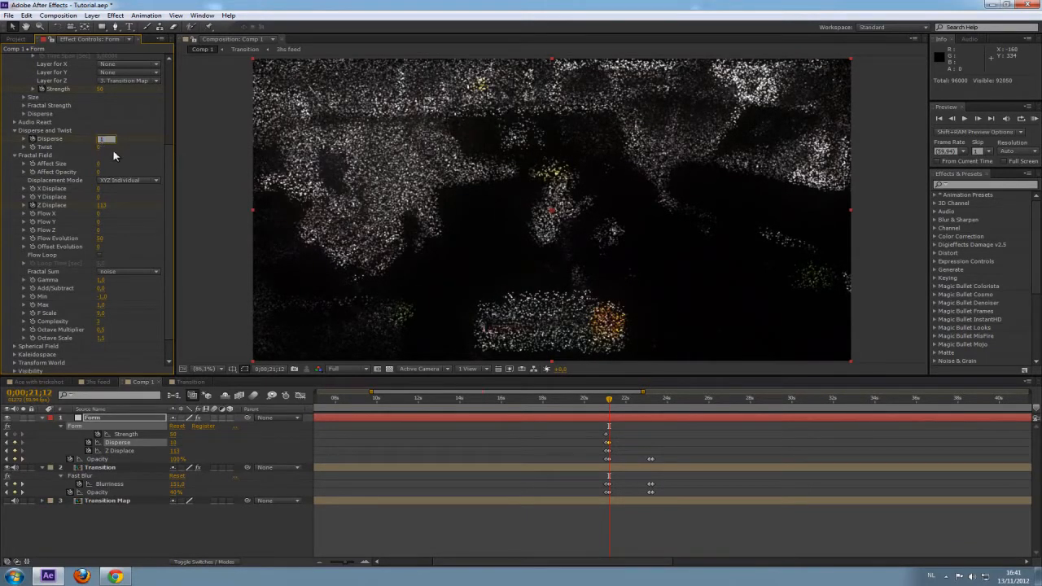
type("1")
key("Return")
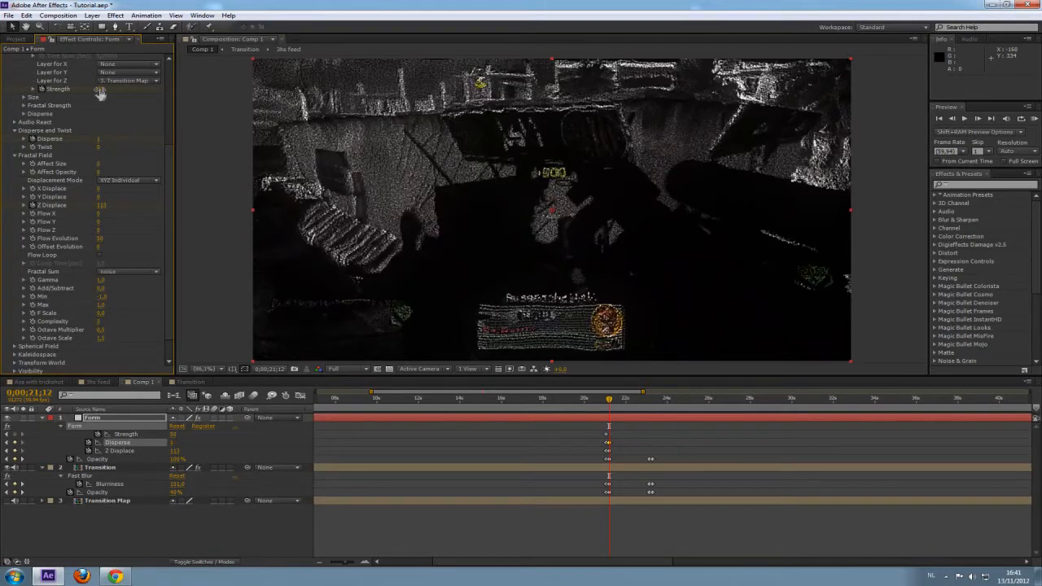
Step: Keyframe the Form effect's displacement Strength at 0 at 0;00;21;02 and at 50 at 0;00;21;12
left_click_drag(614, 400, 607, 402)
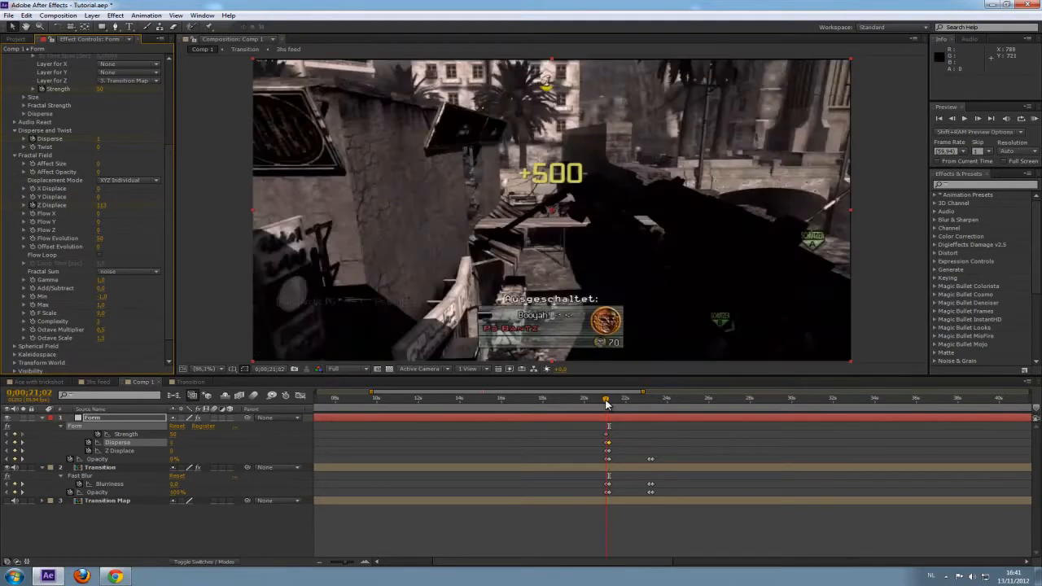
left_click(100, 90)
type("0")
key("Return")
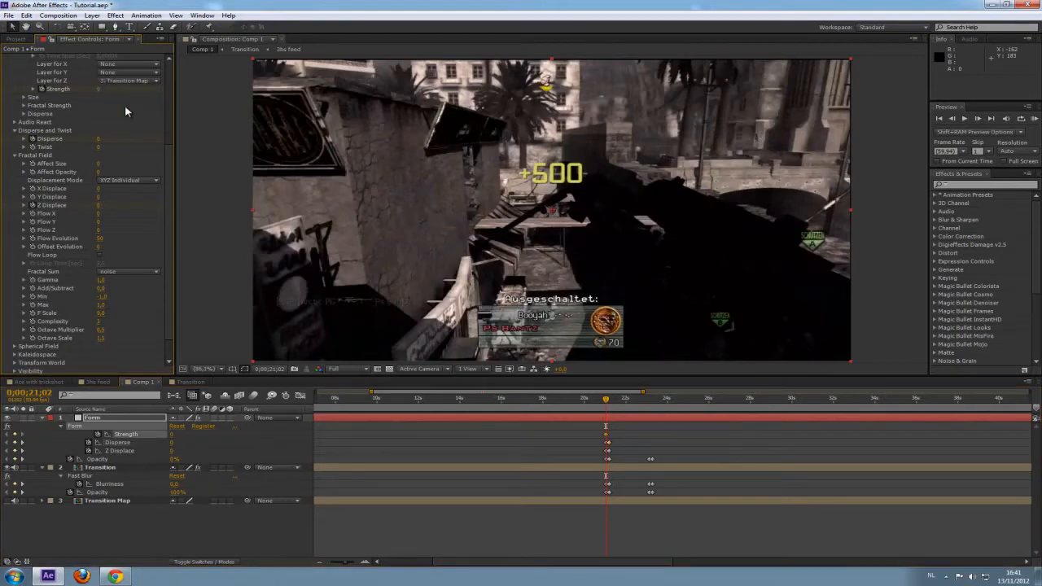
left_click_drag(608, 402, 610, 402)
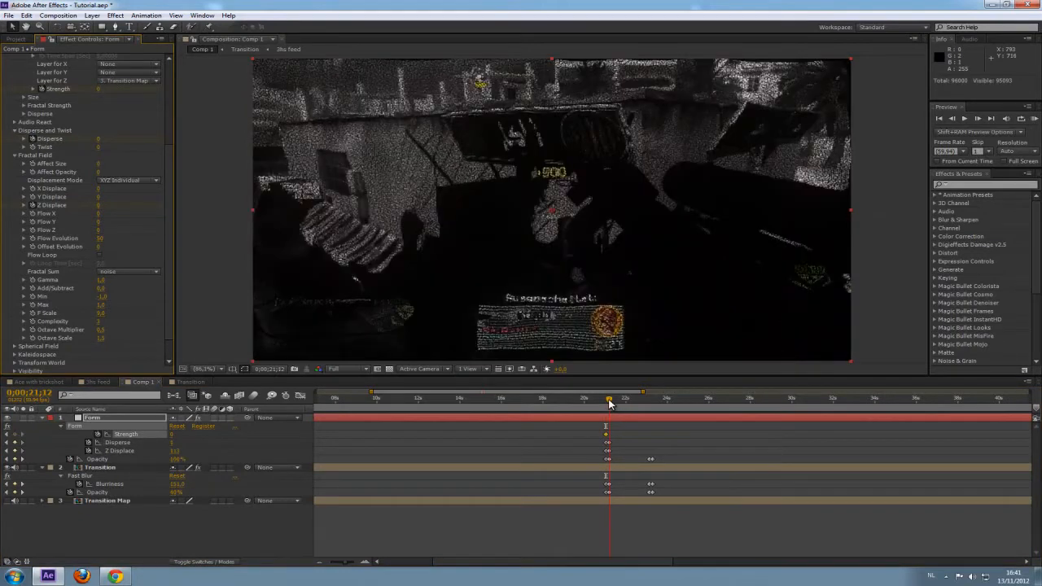
left_click(103, 89)
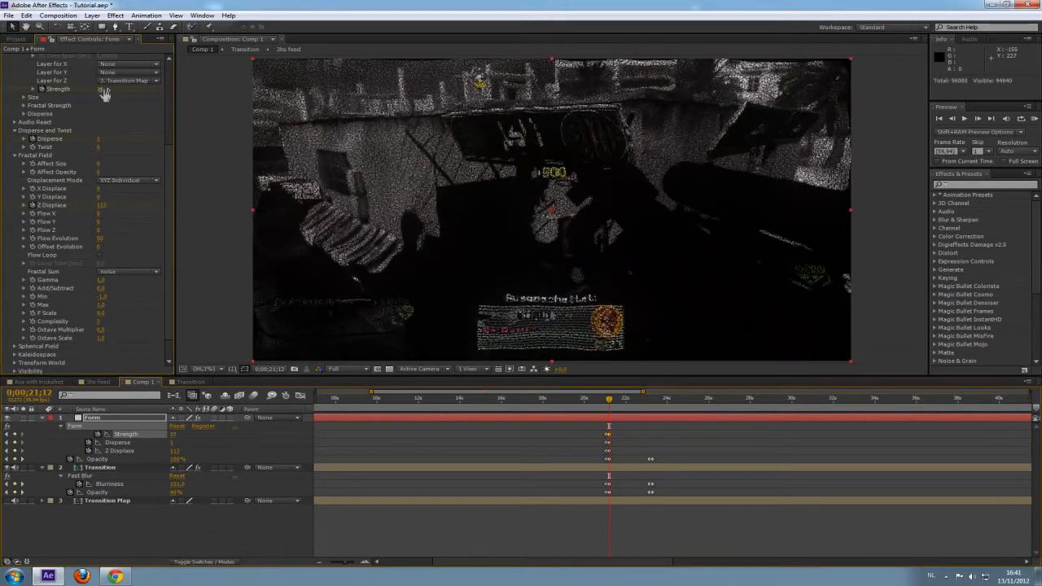
type("50")
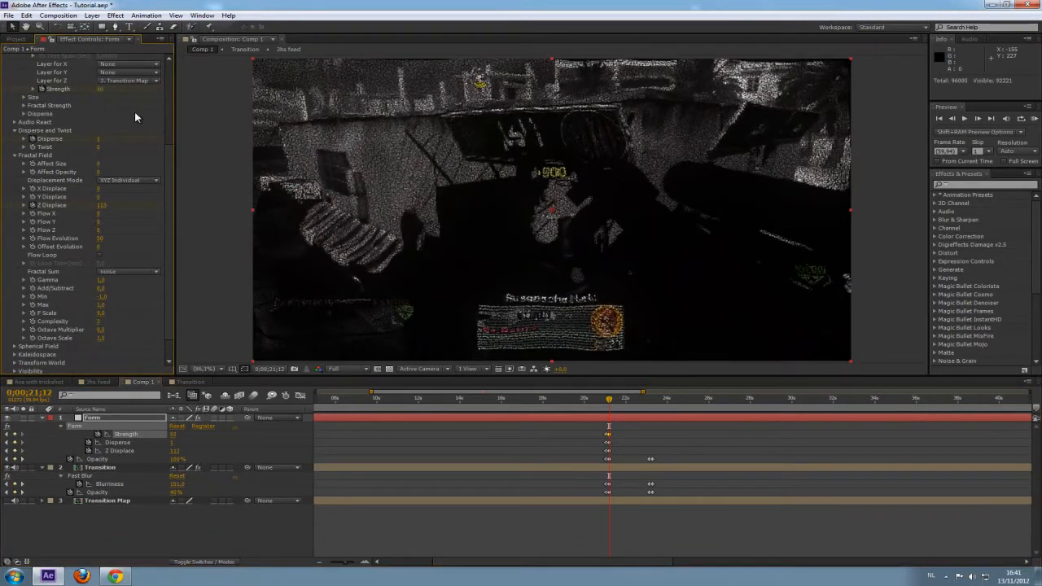
key("Return")
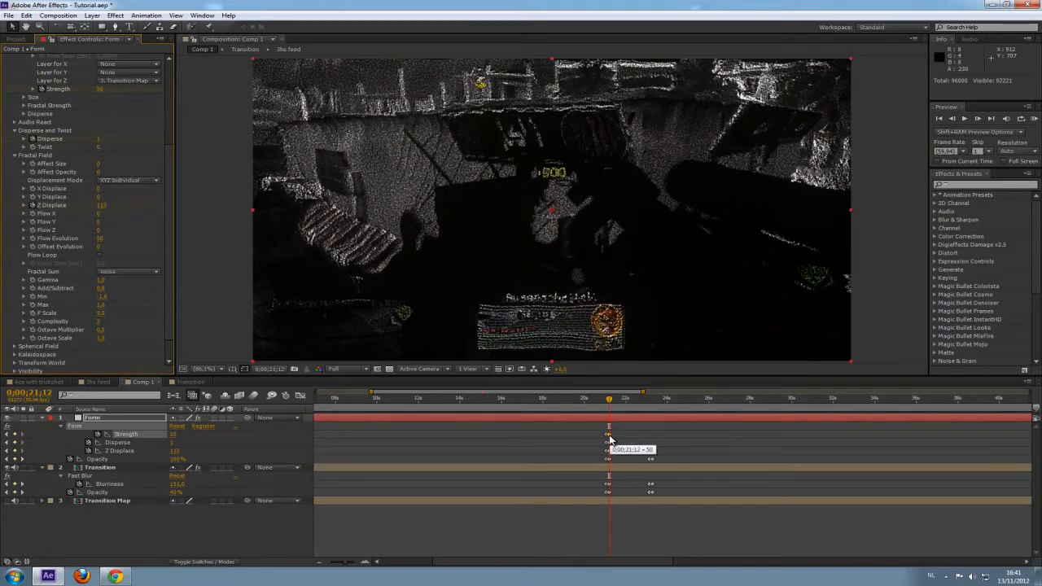
Step: Undo the Strength keyframe's move and shift the Form effect's second Disperse keyframe to a little past 22 seconds
left_click_drag(609, 436, 625, 440)
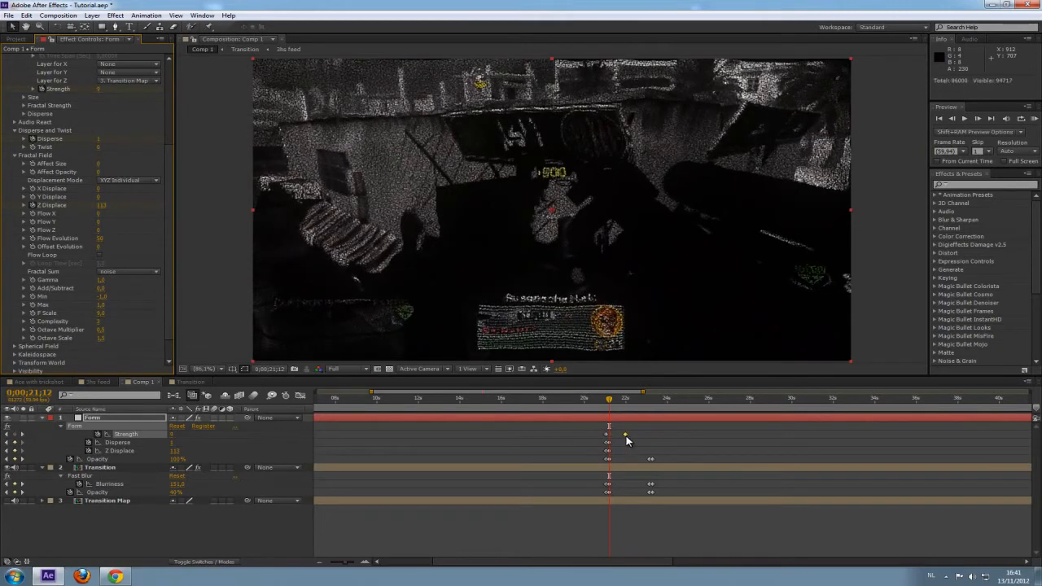
key("ctrl+z")
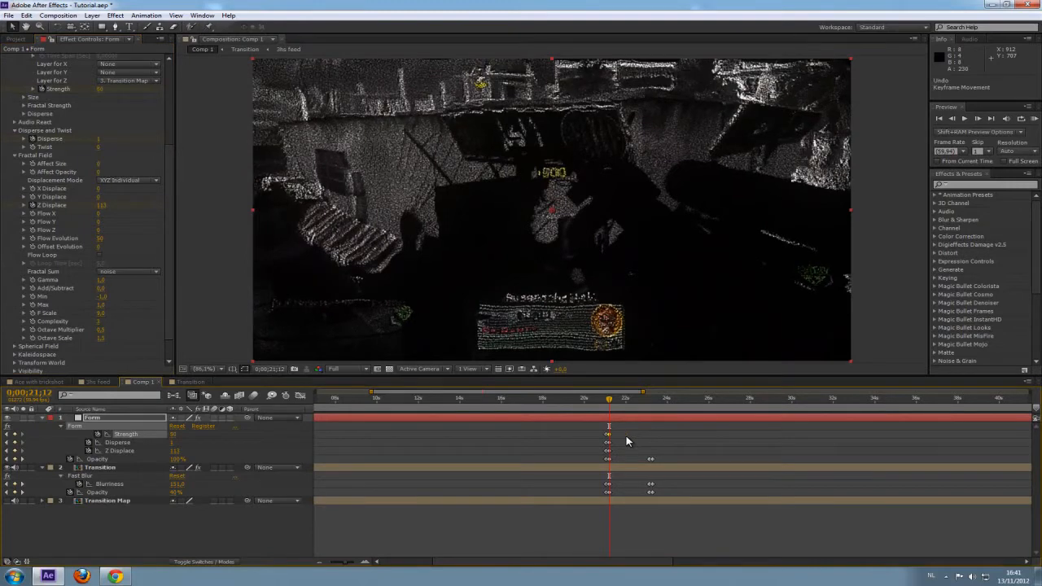
left_click_drag(608, 443, 633, 447)
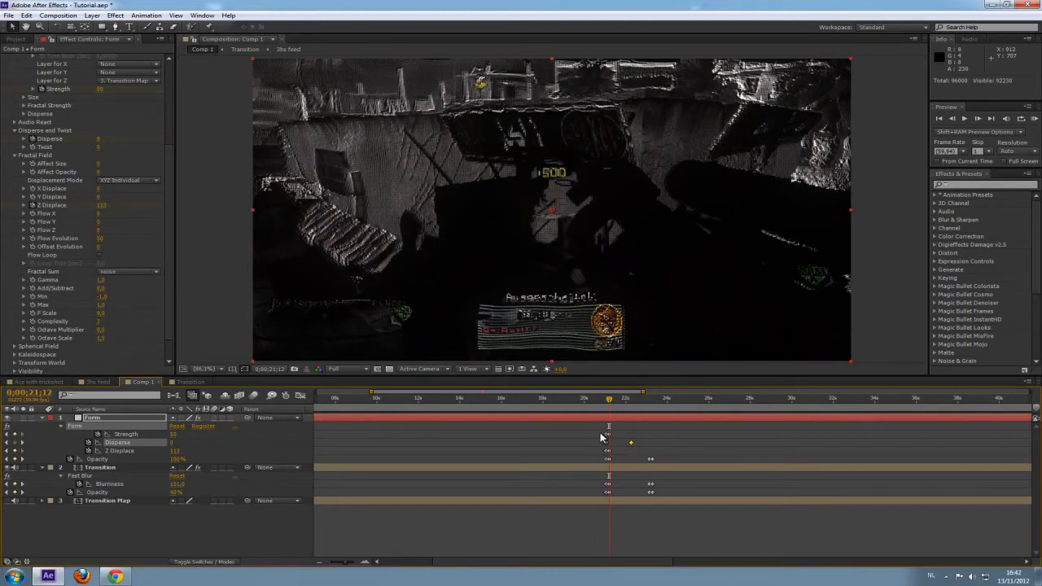
Step: Shift the Form layer's opening Strength, Z Displace and Opacity keyframes and its first Disperse keyframe slightly earlier
left_click(608, 434)
left_click_drag(614, 444, 610, 453)
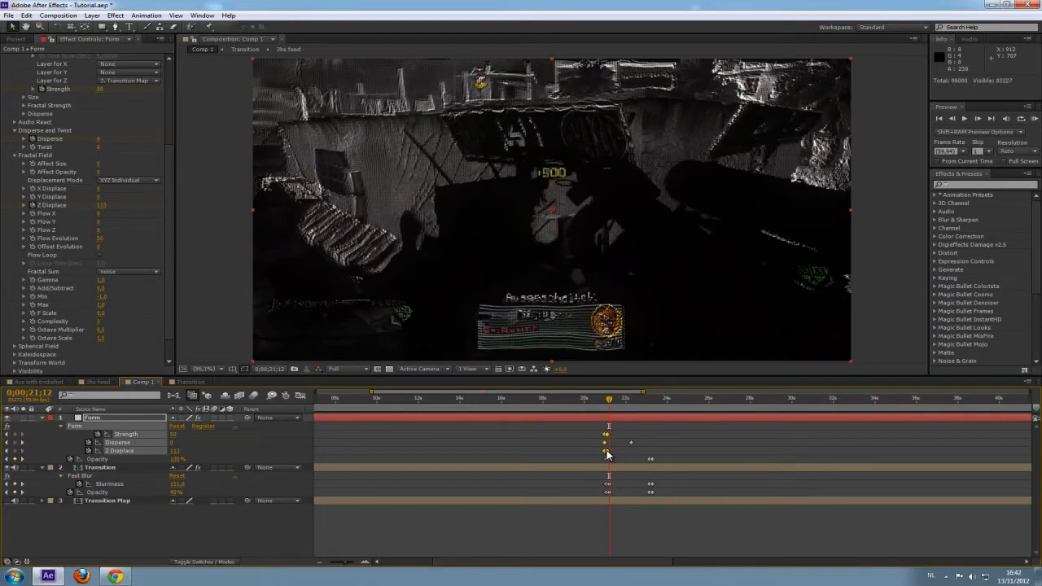
mouse_move(606, 452)
left_mouse_down()
mouse_move(600, 425)
mouse_move(609, 459)
left_mouse_up()
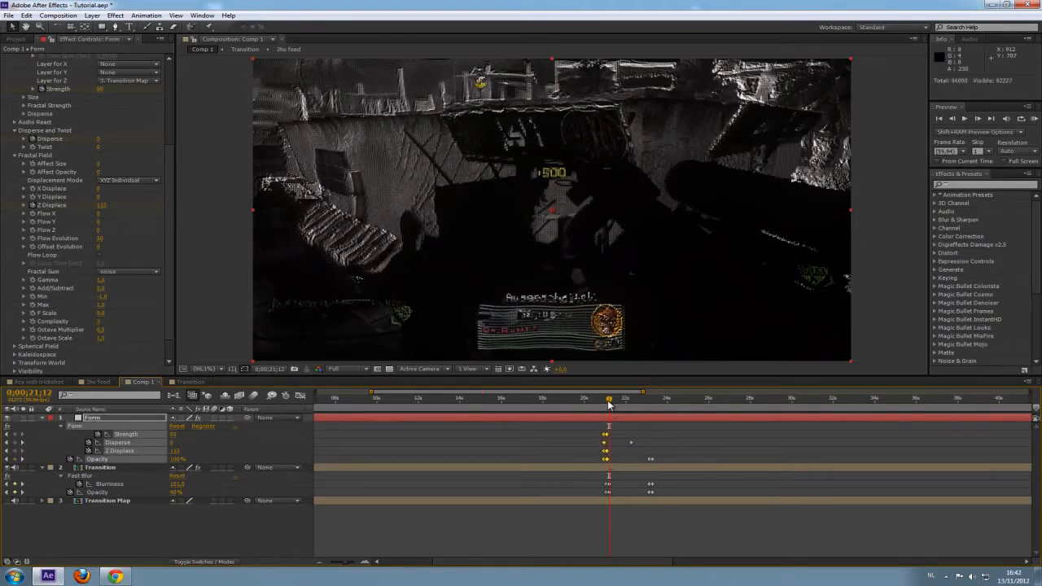
Step: Check the start of the transition around 0;00;21;07 and set the composition preview resolution to Half
left_click_drag(609, 403, 607, 404)
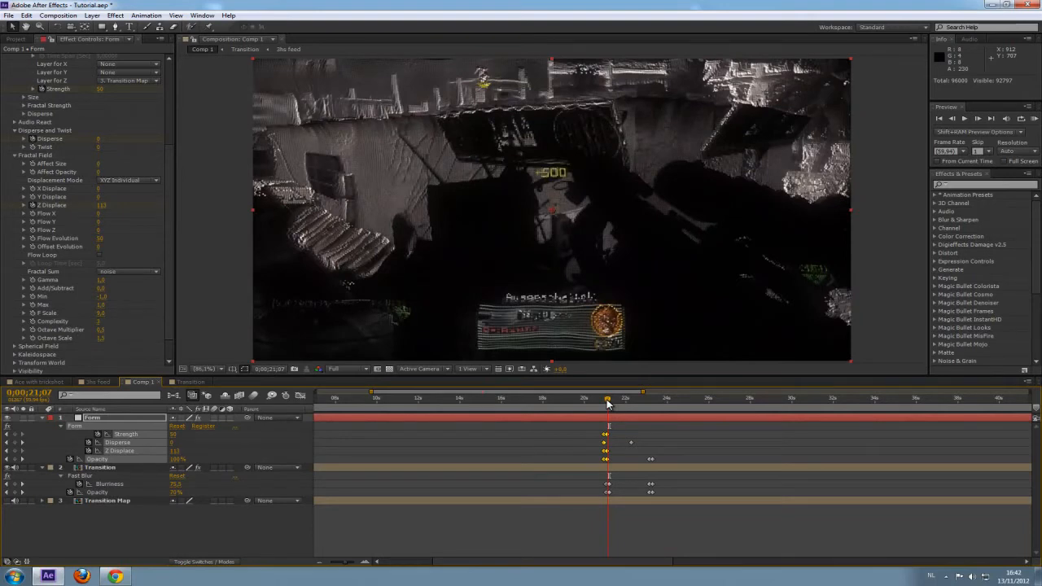
mouse_move(607, 402)
left_mouse_down()
mouse_move(618, 403)
mouse_move(606, 403)
left_mouse_up()
left_click(345, 369)
left_click(353, 394)
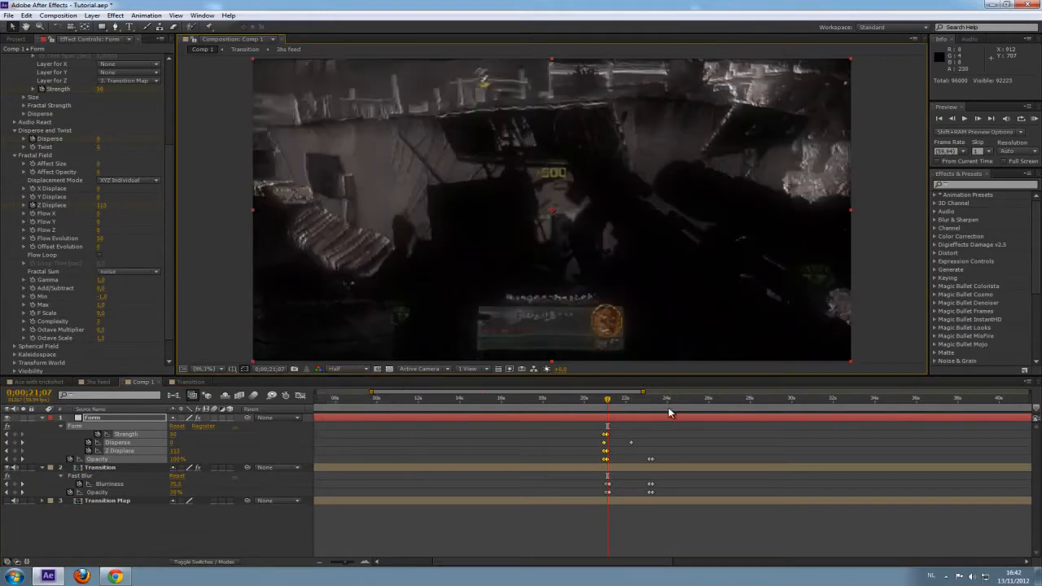
Step: At 0;00;21;06, set the Form effect's Z Displace to 275 and preview the neighbouring frames
mouse_move(608, 399)
left_mouse_down()
mouse_move(622, 403)
mouse_move(606, 403)
left_mouse_up()
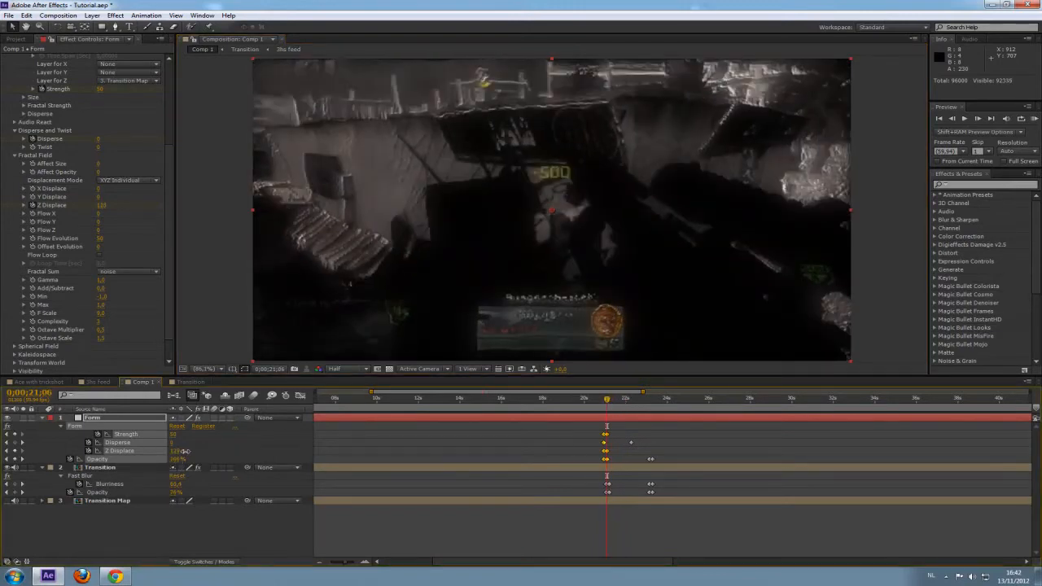
left_click_drag(185, 451, 263, 451)
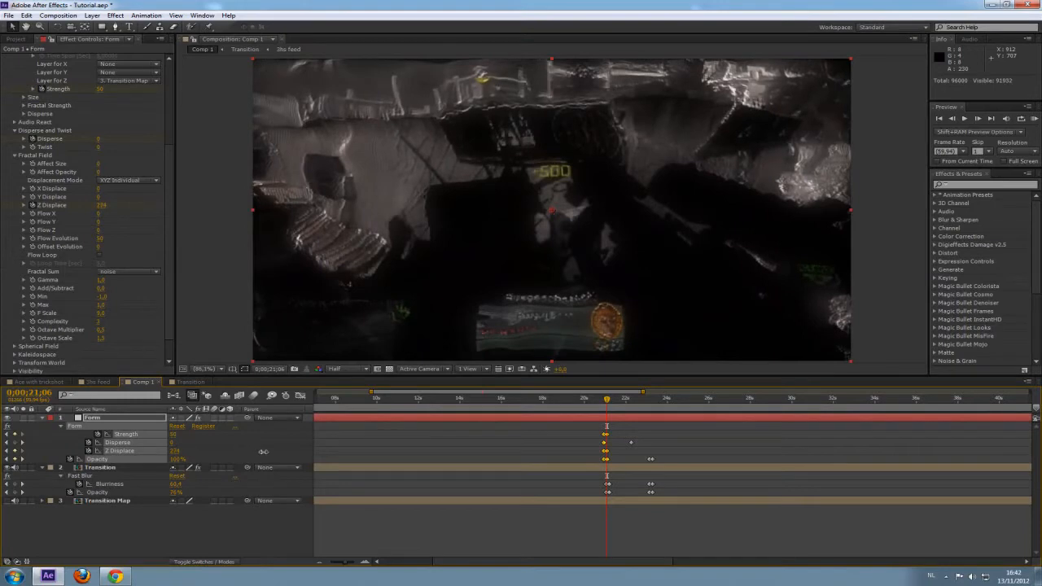
left_click(275, 451)
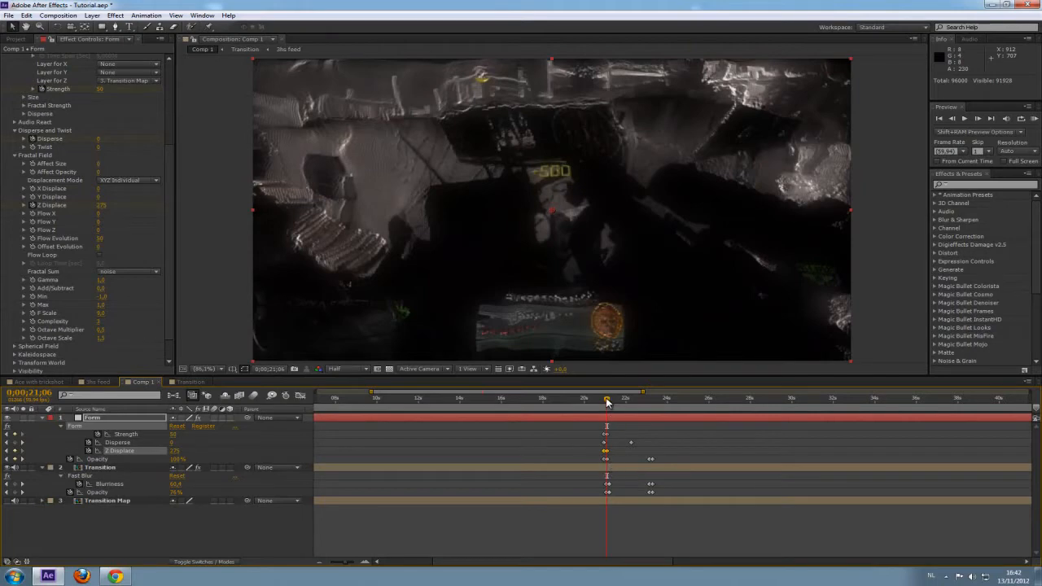
left_click_drag(608, 401, 610, 402)
left_click_drag(611, 402, 609, 402)
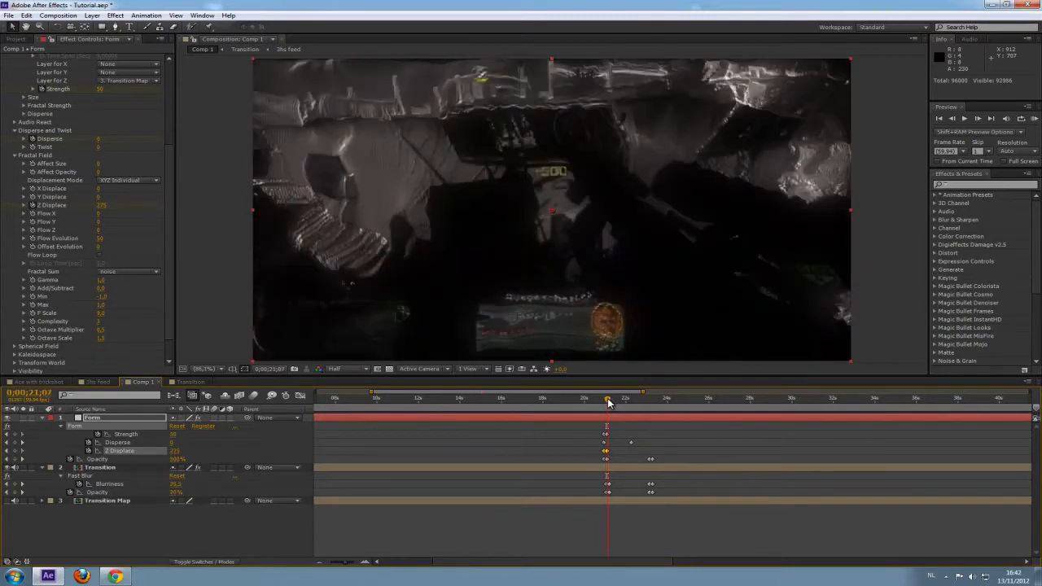
Step: Shift the Transition layer's opening Blurriness and Opacity keyframes slightly earlier, in line with the Form layer's opening keyframes
left_click(608, 484)
left_click(608, 492, "shift")
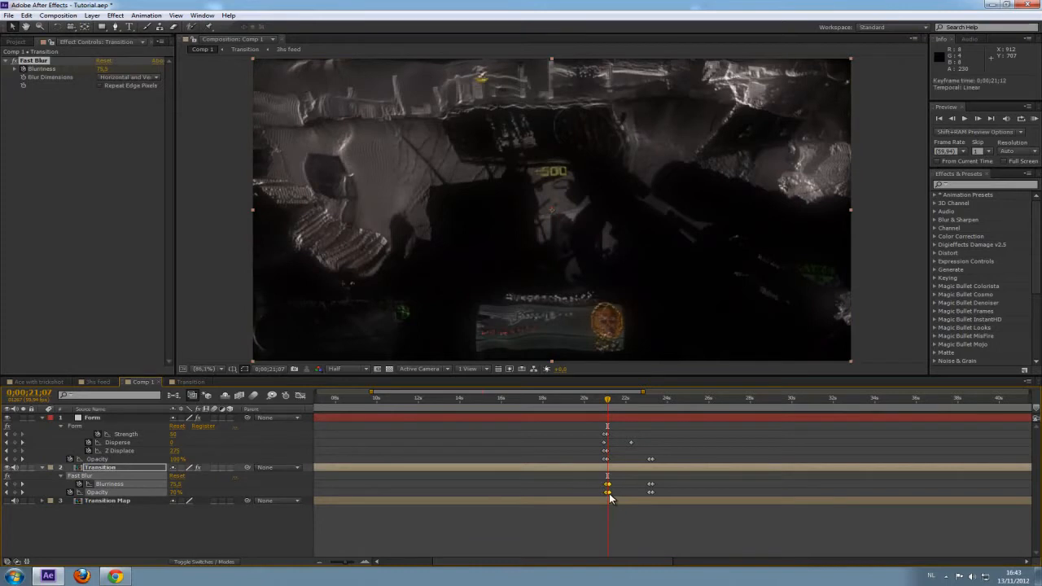
left_click_drag(599, 427, 612, 464)
key("alt+Right")
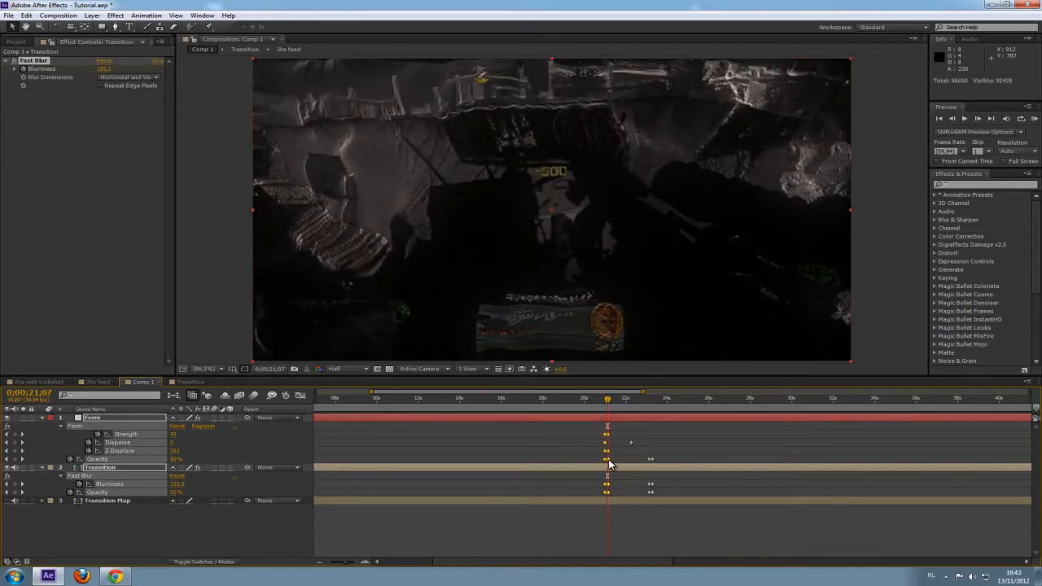
key("alt+Left")
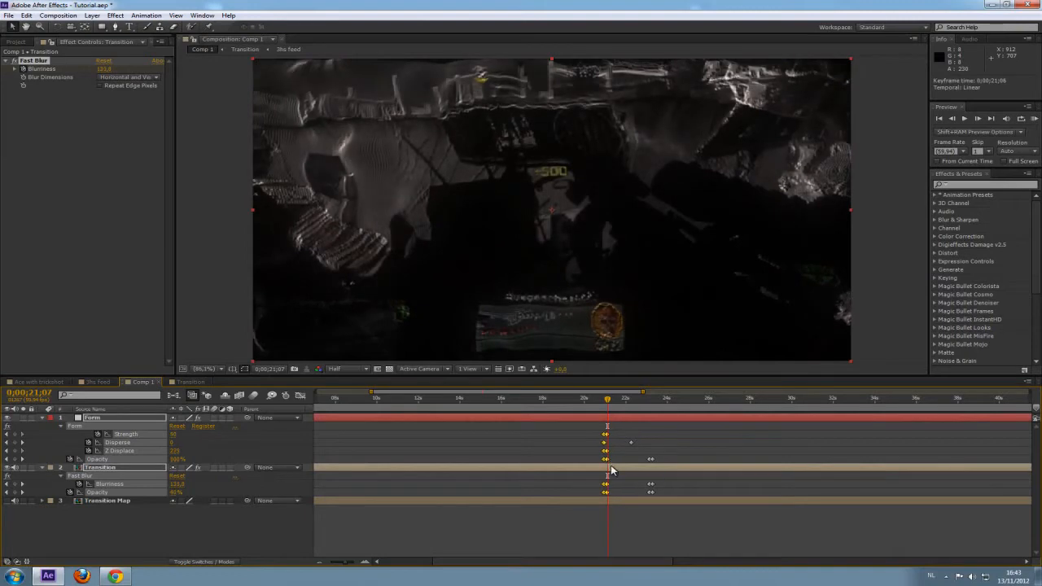
Step: Fine-tune the opening keyframes of both layers so the Form layer's set starts slightly before the Transition layer's blur and opacity
left_click(607, 477)
left_click_drag(600, 430, 609, 464)
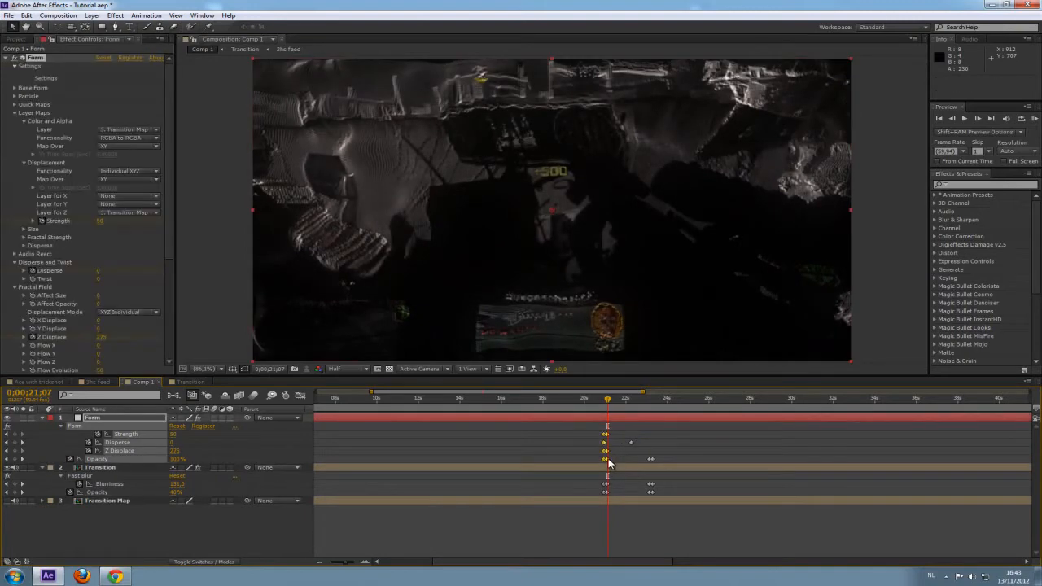
key("alt+Right")
left_click_drag(606, 401, 604, 400)
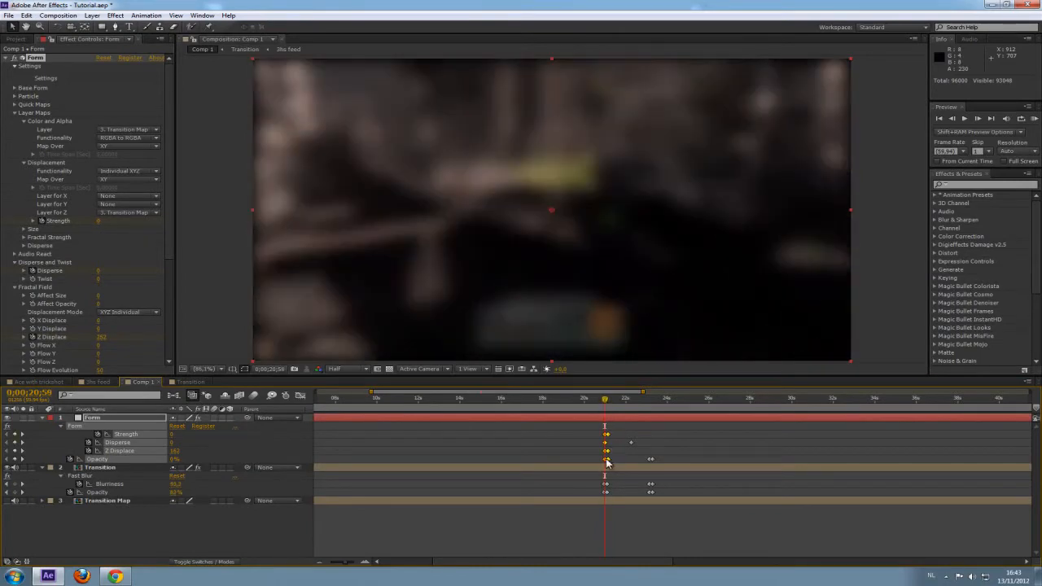
left_click_drag(599, 480, 610, 498)
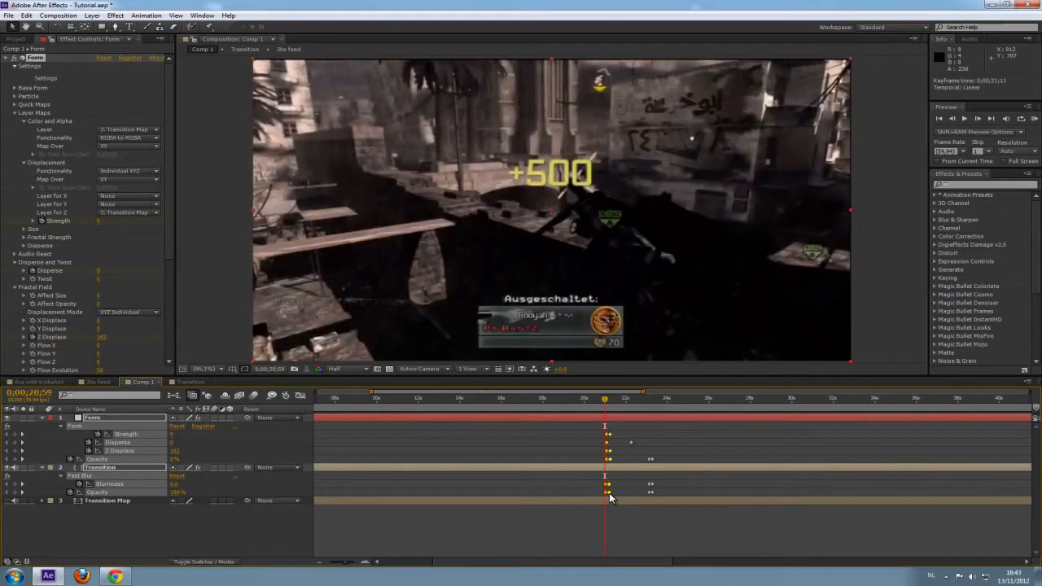
left_click_drag(601, 438, 609, 464)
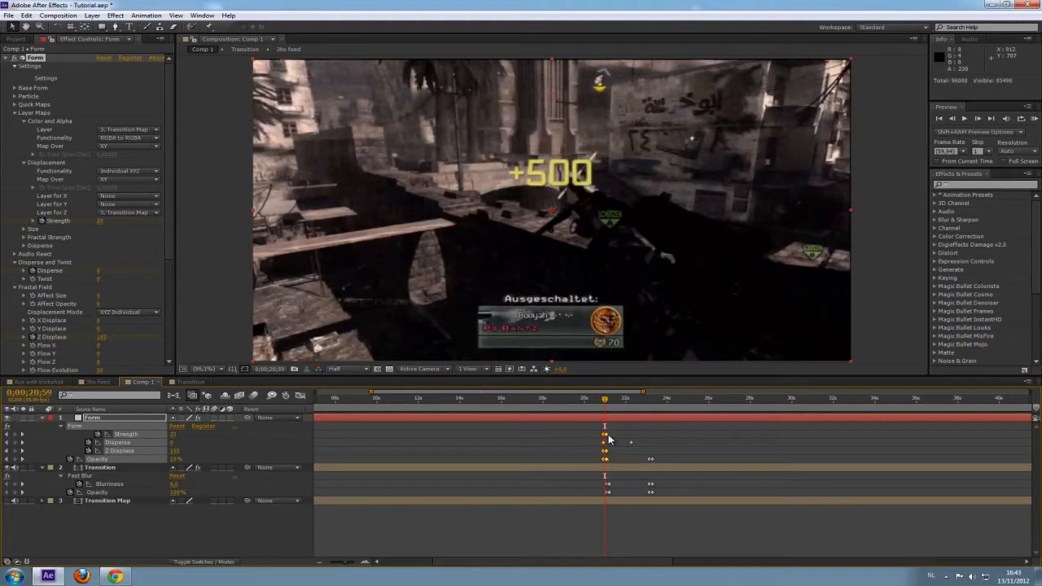
Step: Move the Form effect's second Disperse keyframe to 0;00;22;05
left_click_drag(602, 401, 626, 401)
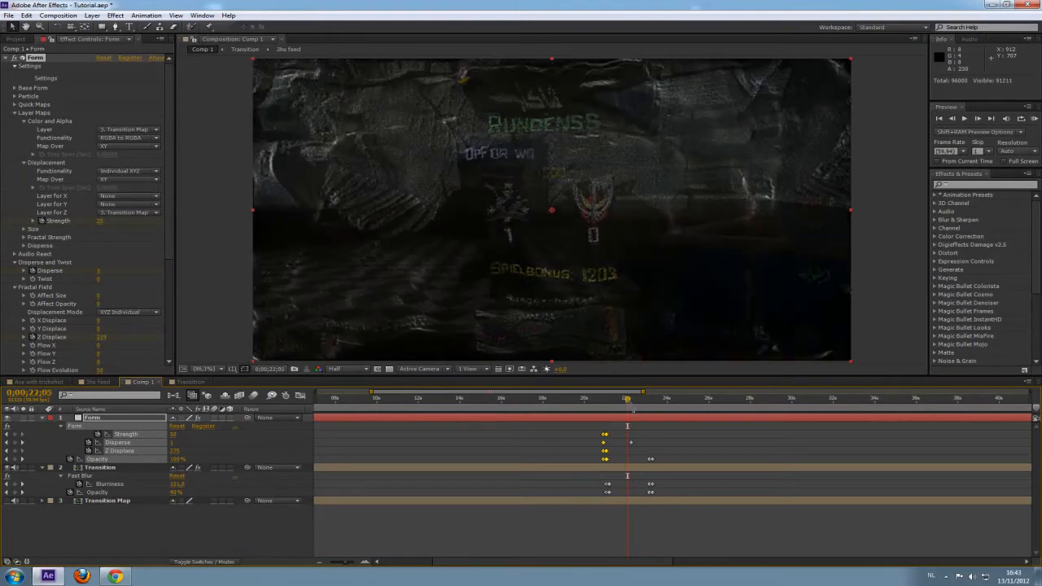
left_click(630, 442)
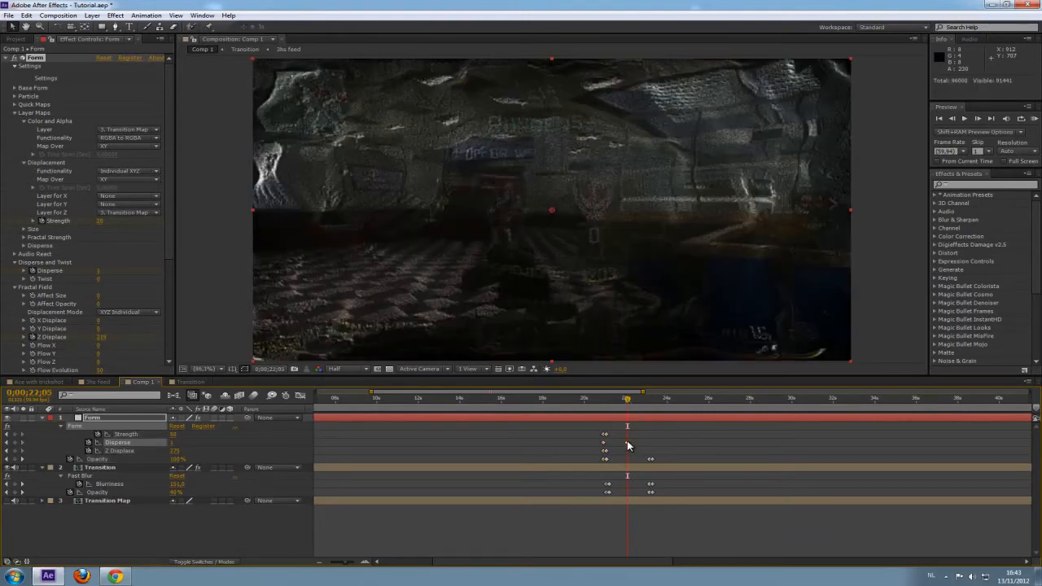
Step: At 0;00;21;04, set the Form effect's Z Displace to 346 and increase its displacement Strength
left_click_drag(625, 400, 607, 405)
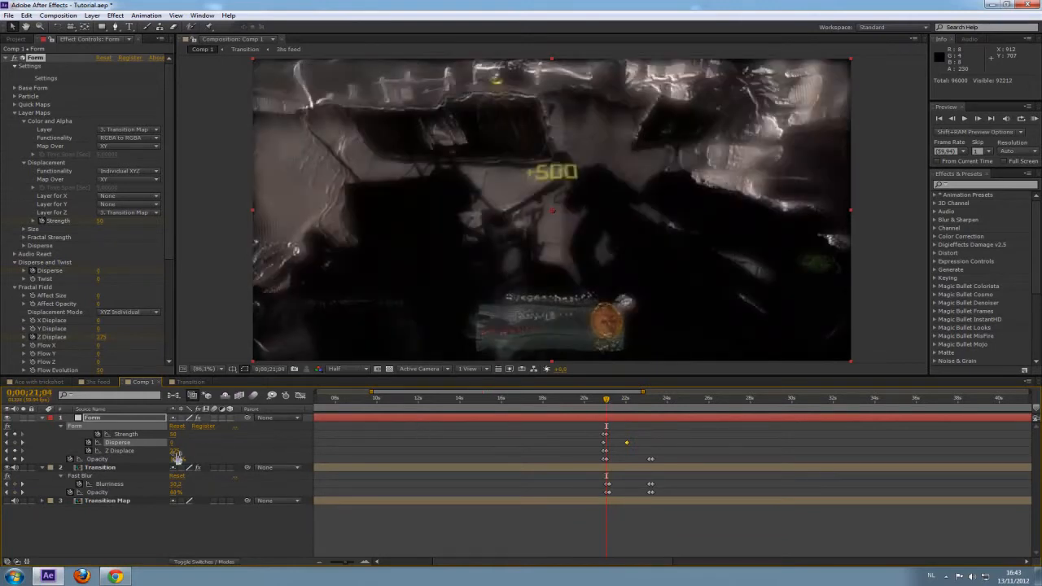
left_click_drag(176, 454, 209, 449)
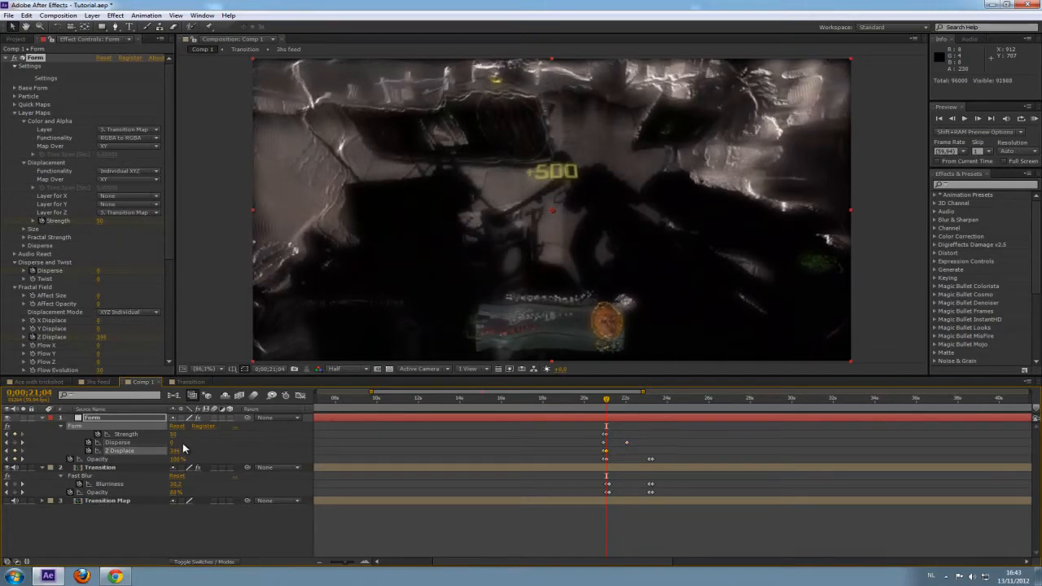
left_click_drag(176, 434, 193, 434)
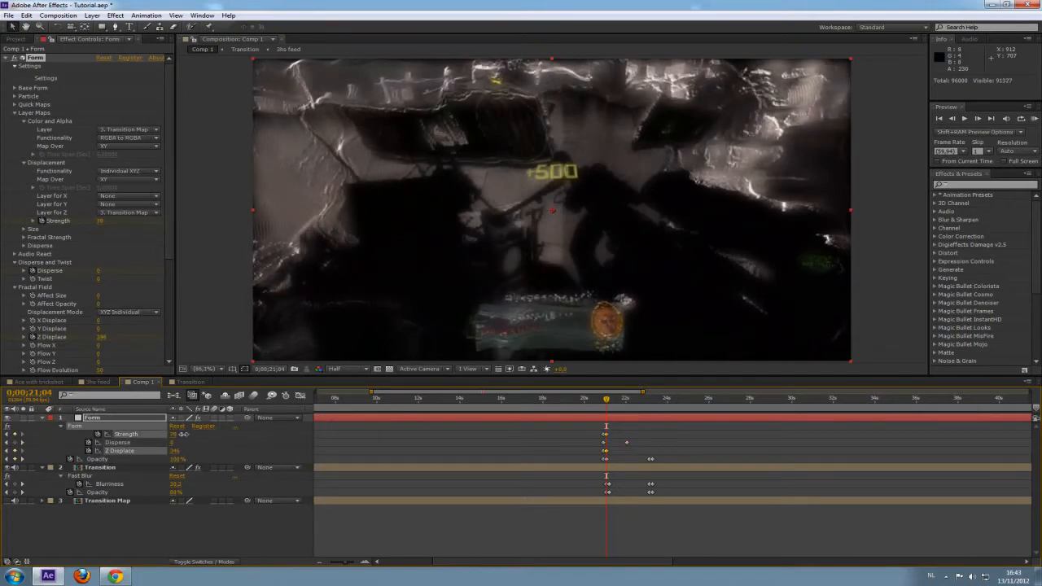
Step: Shift the Form layer's two closing Opacity keyframes near 0;00;23;07 slightly later
left_click(609, 399)
left_click_drag(628, 406, 645, 407)
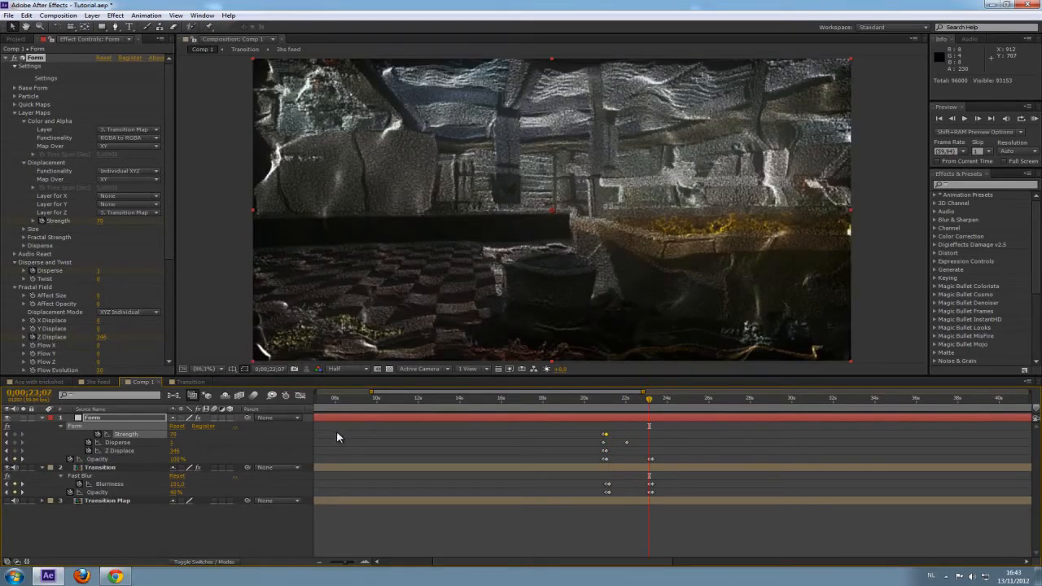
left_click(647, 461)
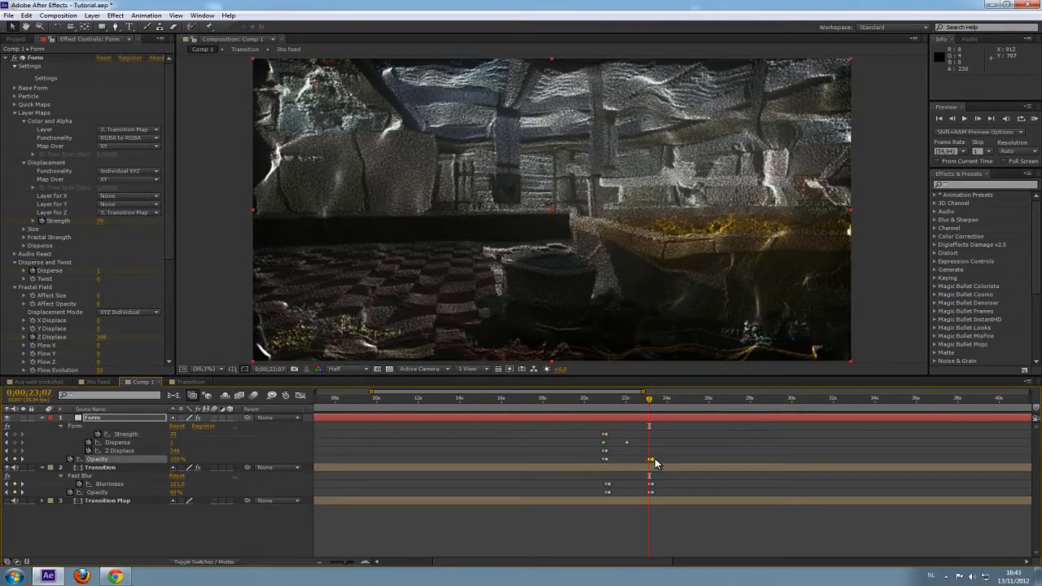
left_click(650, 460)
Step: Add hold-value keyframes for the Form effect's Strength, Disperse and Z Displace at 0;00;23;12
left_click(651, 401)
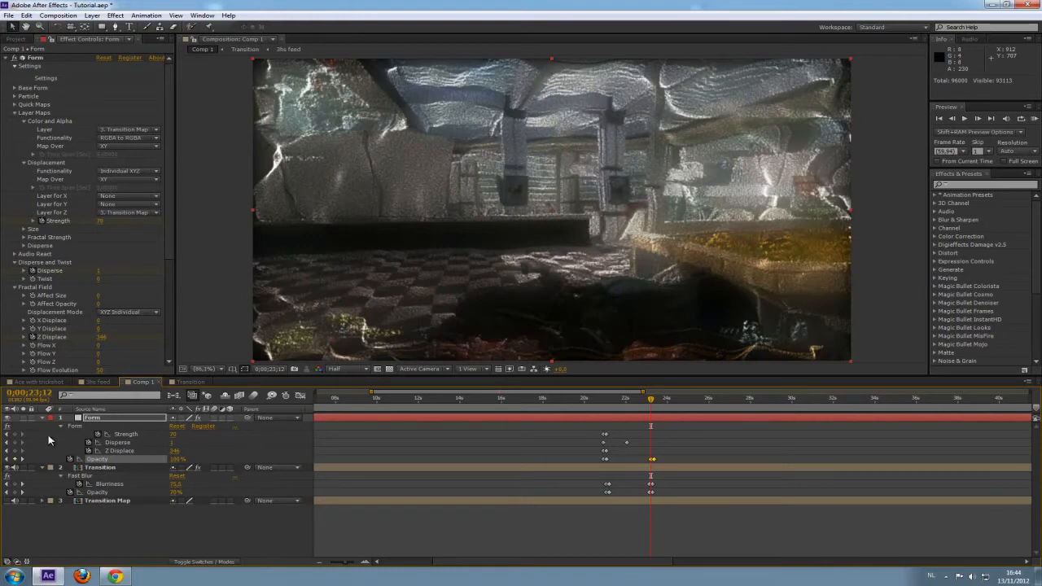
left_click(14, 433)
left_click(14, 442)
left_click(13, 451)
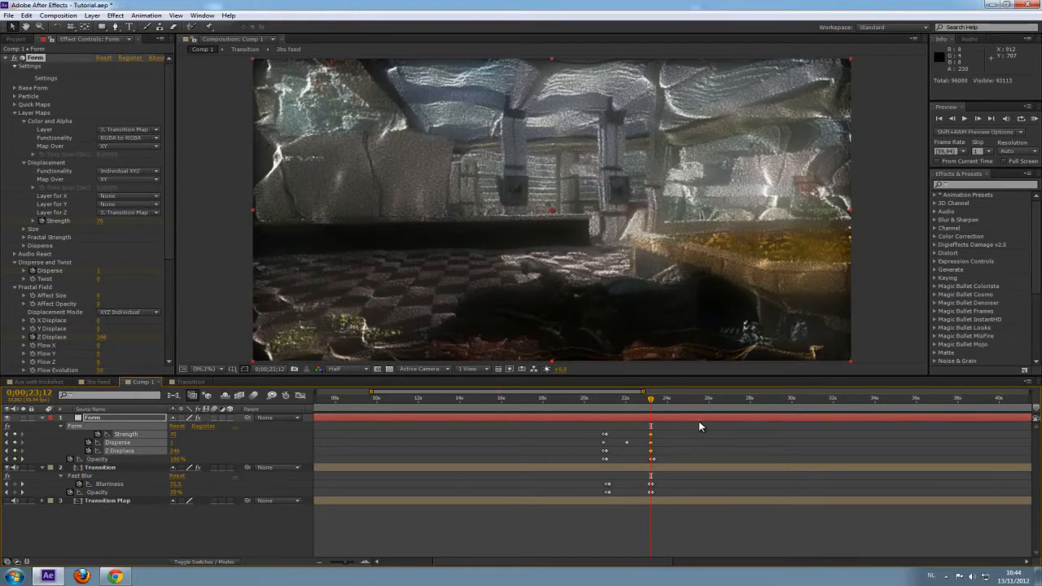
Step: At 0;00;23;22, set the Form effect's Strength, Disperse and Z Displace to 0
left_click_drag(653, 403, 657, 404)
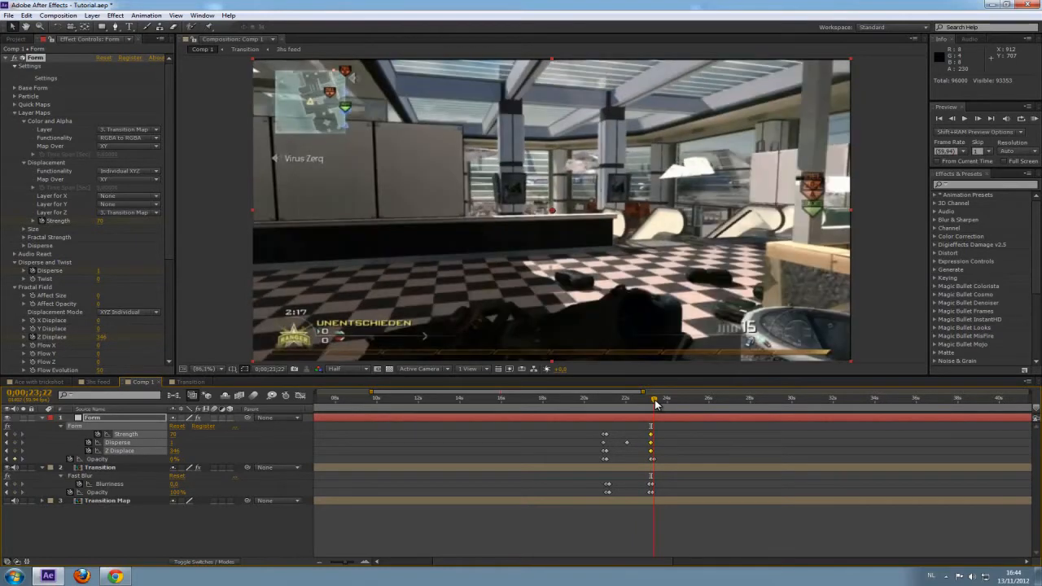
left_click(175, 434)
type("0")
left_click(172, 443)
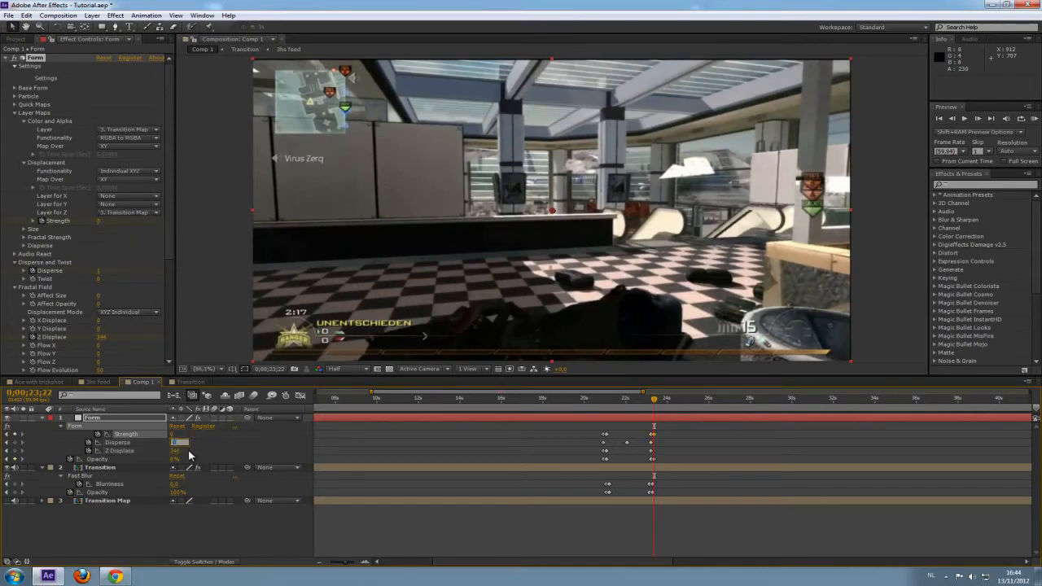
type("0")
left_click(174, 451)
type("0")
key("Return")
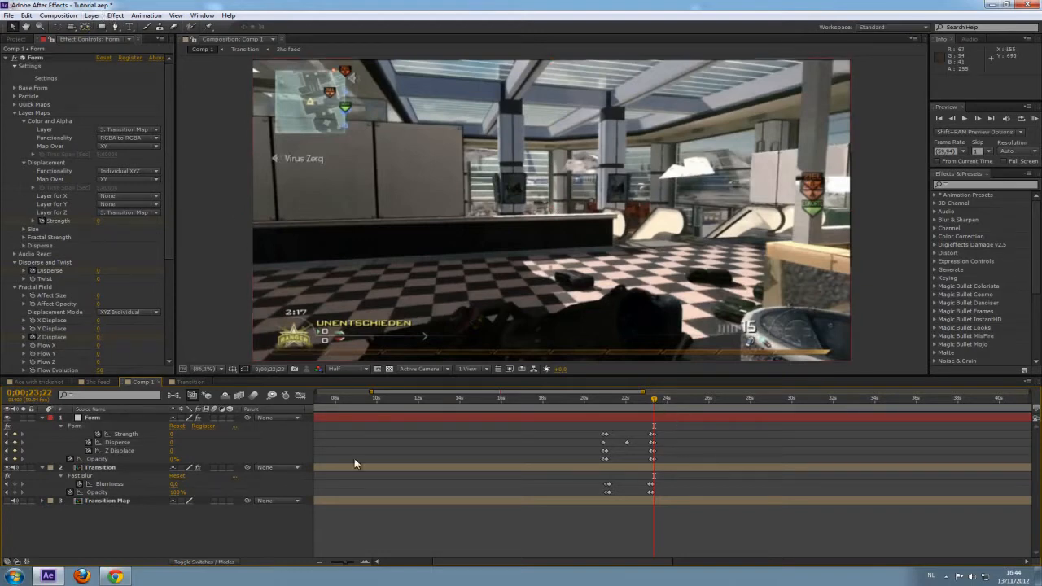
Step: Add a null object to Comp 1 and rename it Camera Control
left_click(92, 16)
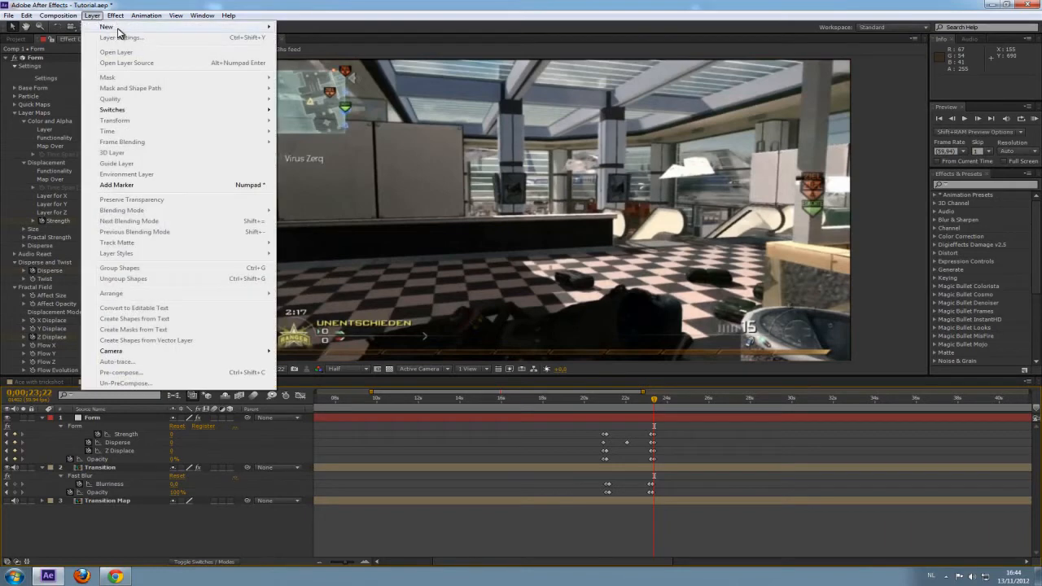
mouse_move(118, 31)
left_click(332, 70)
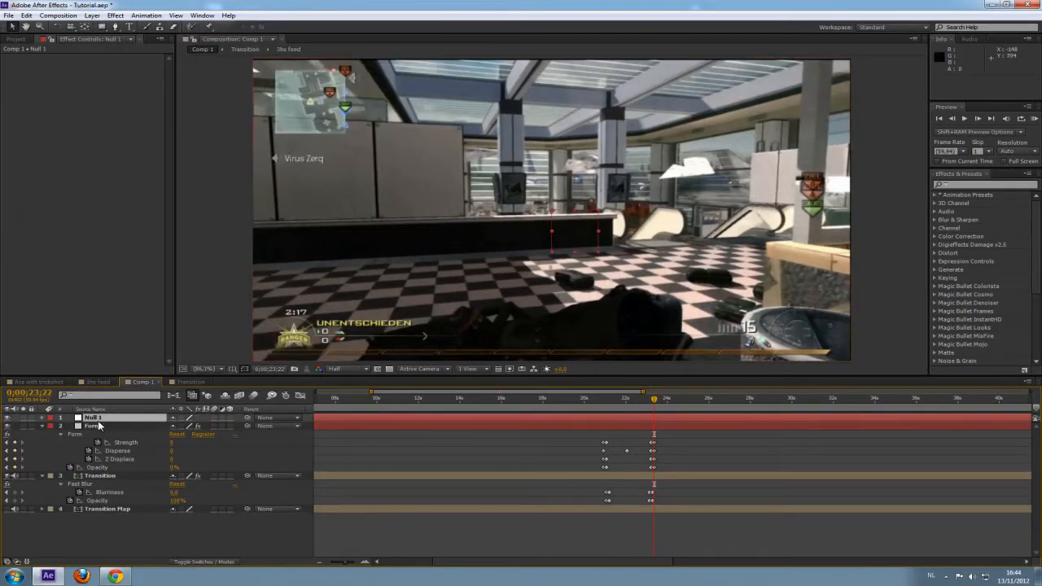
key("Return")
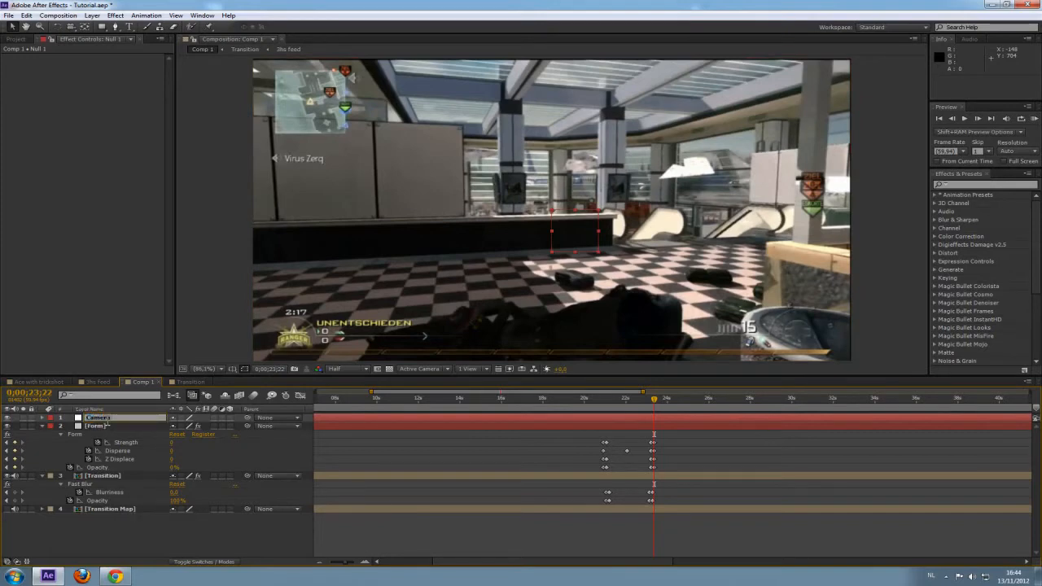
type("Camera Control")
key("Return")
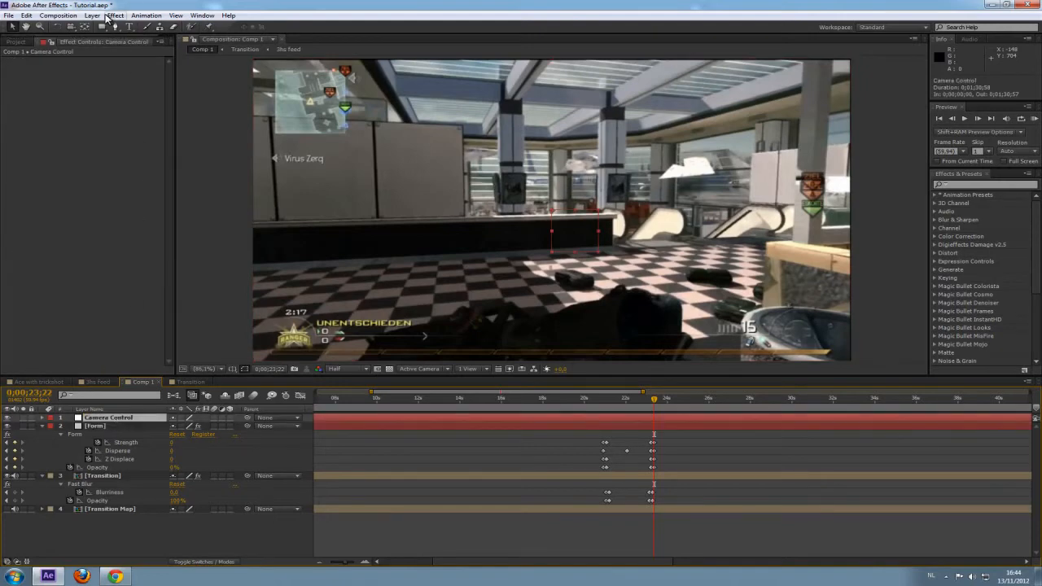
Step: Add a camera with default settings, parent it to Camera Control, and make the Camera Control null a 3D layer
left_click(93, 15)
mouse_move(132, 28)
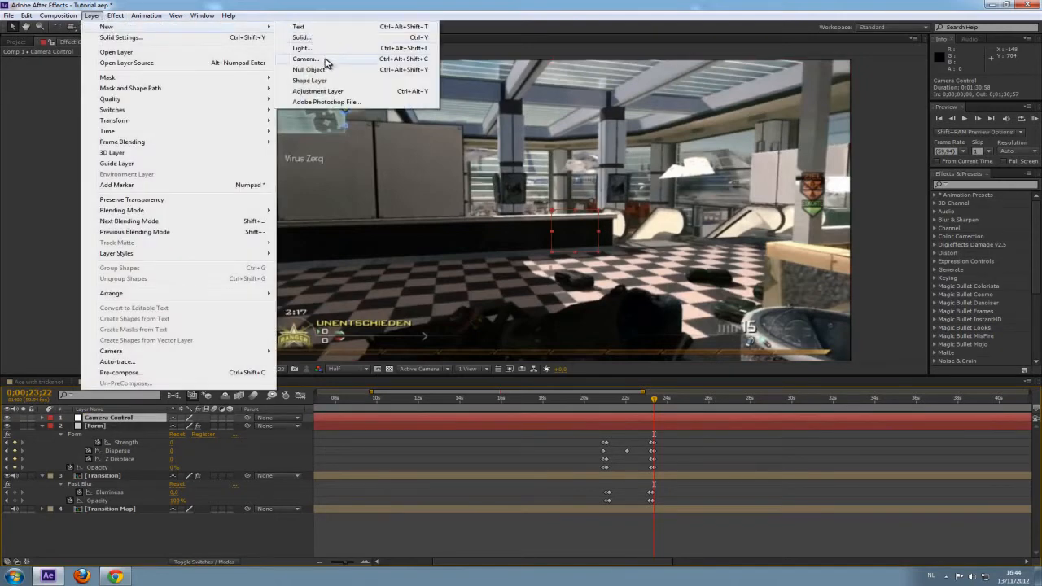
left_click(305, 59)
left_click(444, 329)
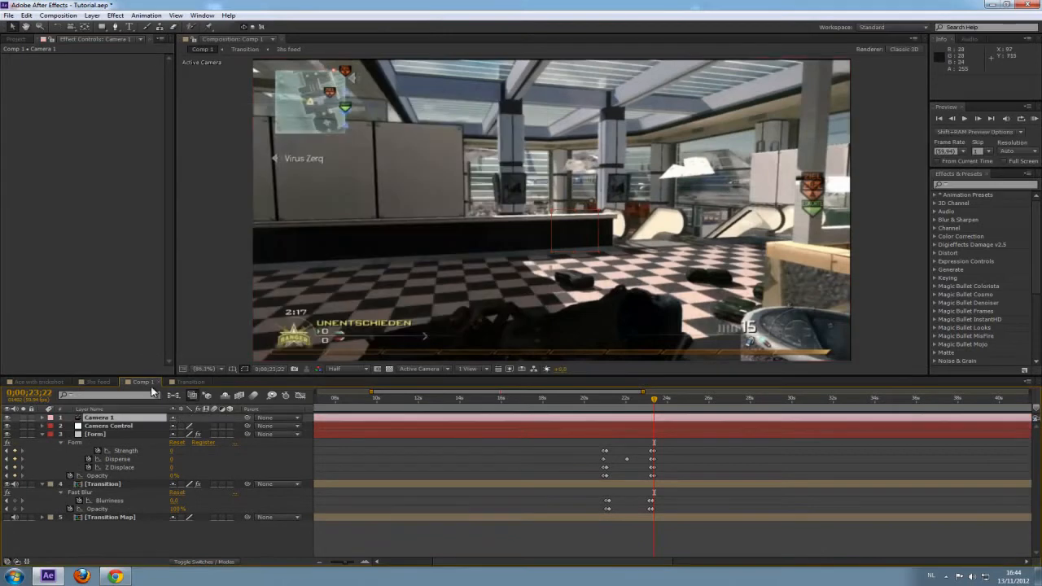
left_click_drag(247, 418, 128, 429)
left_click(119, 428)
left_click(229, 425)
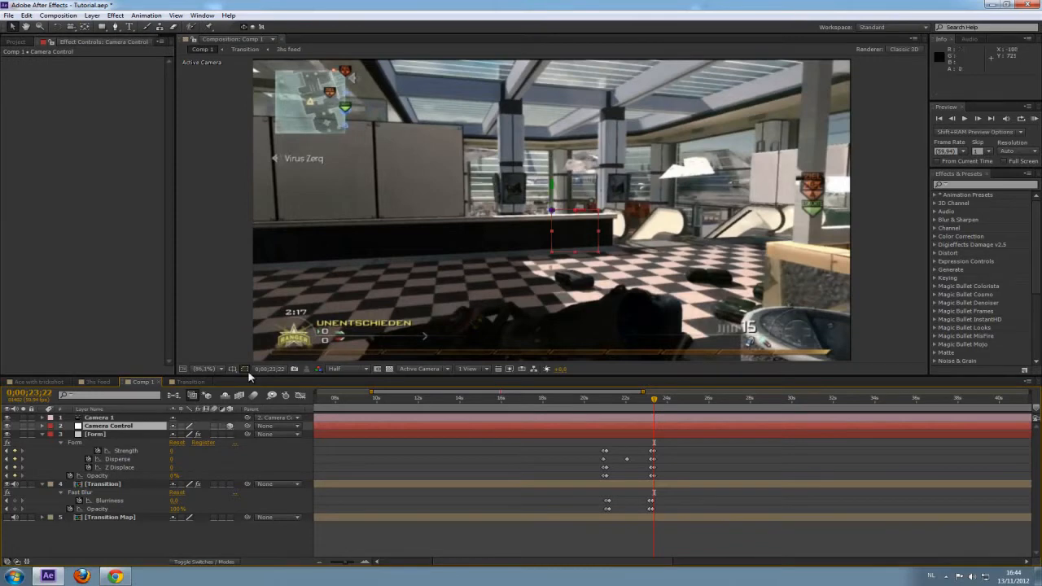
Step: Start keyframing Camera Control's Y Rotation at 0;00;21;02 and rotate it to about 61° at 0;00;22;03
key("r")
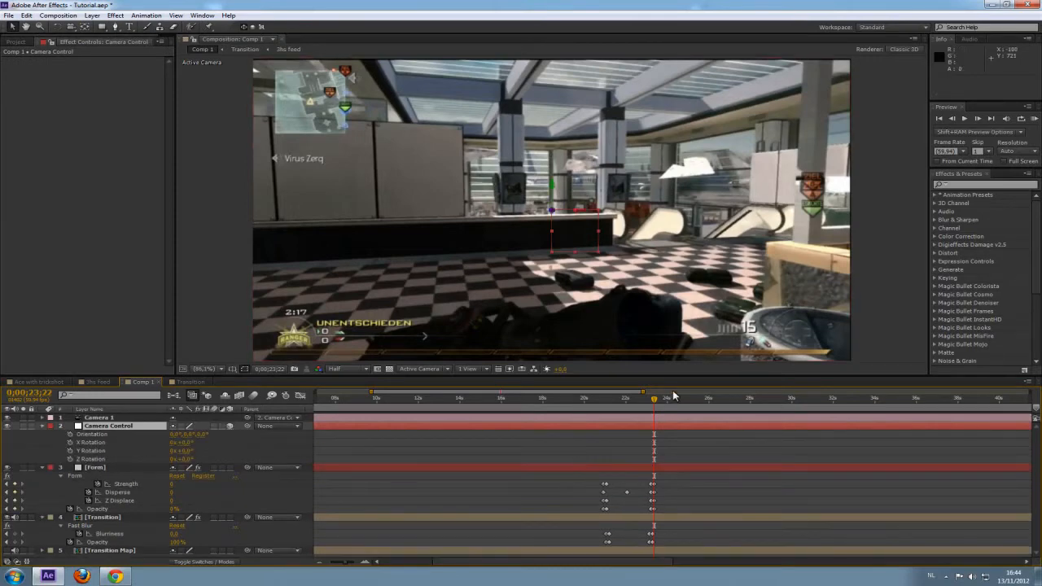
left_click_drag(656, 403, 604, 405)
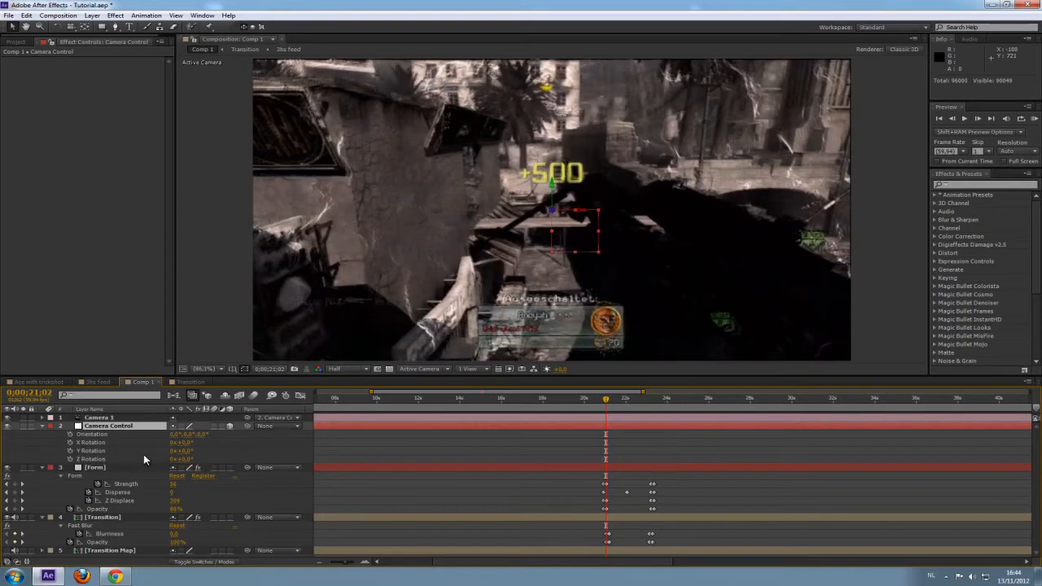
left_click(69, 450)
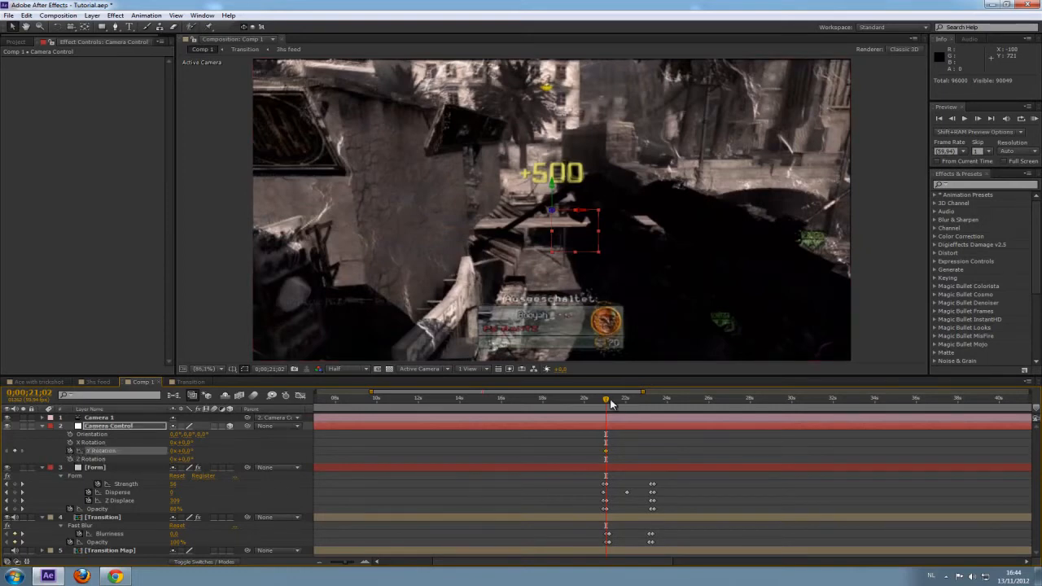
left_click_drag(606, 400, 624, 404)
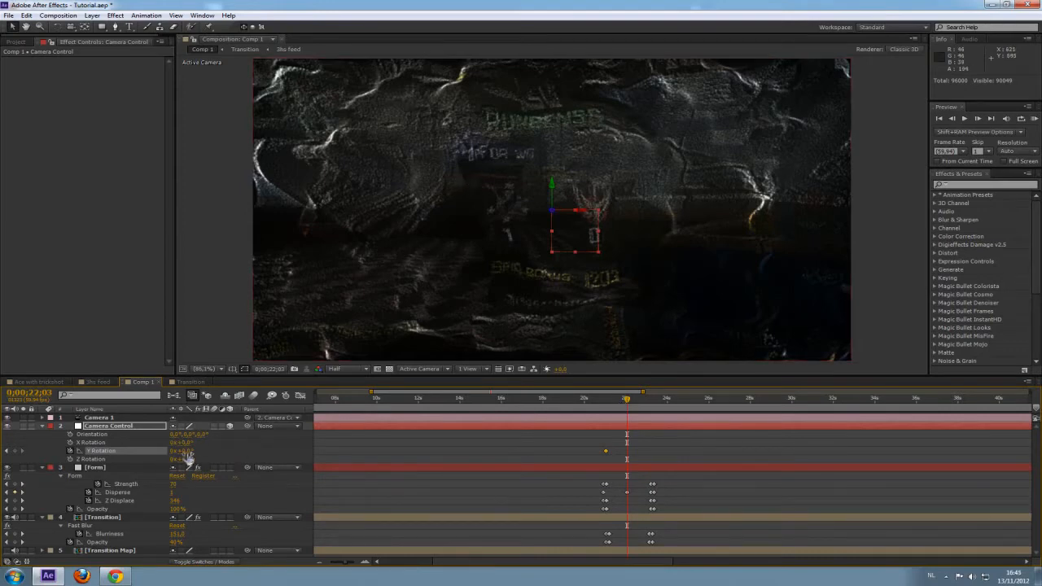
mouse_move(186, 450)
left_mouse_down()
mouse_move(245, 452)
mouse_move(229, 455)
left_mouse_up()
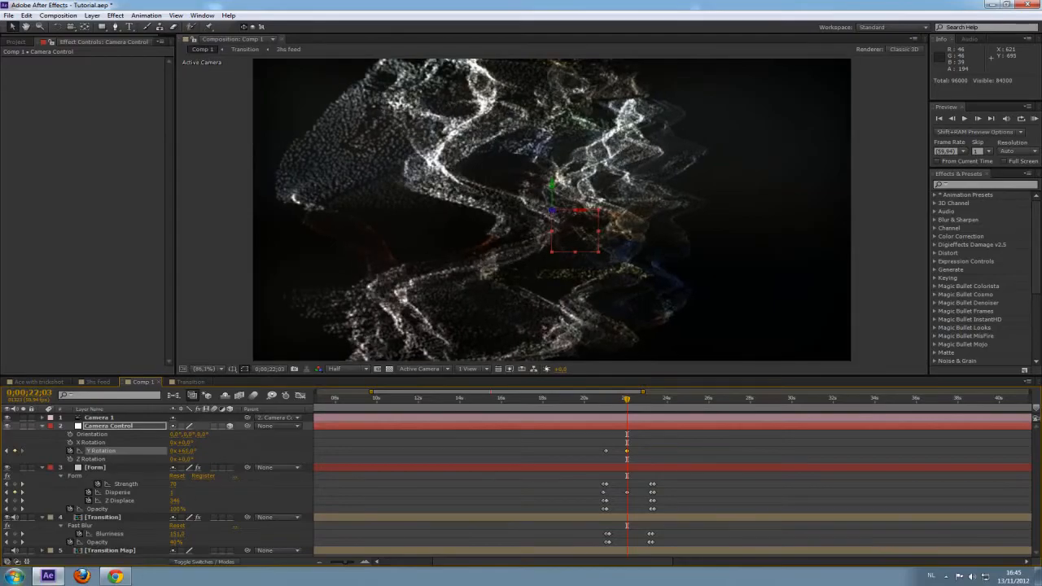
Step: Switch to Chrome, play the particle transition in the Xoogle Training video as a reference, and return to After Effects
left_click(124, 576)
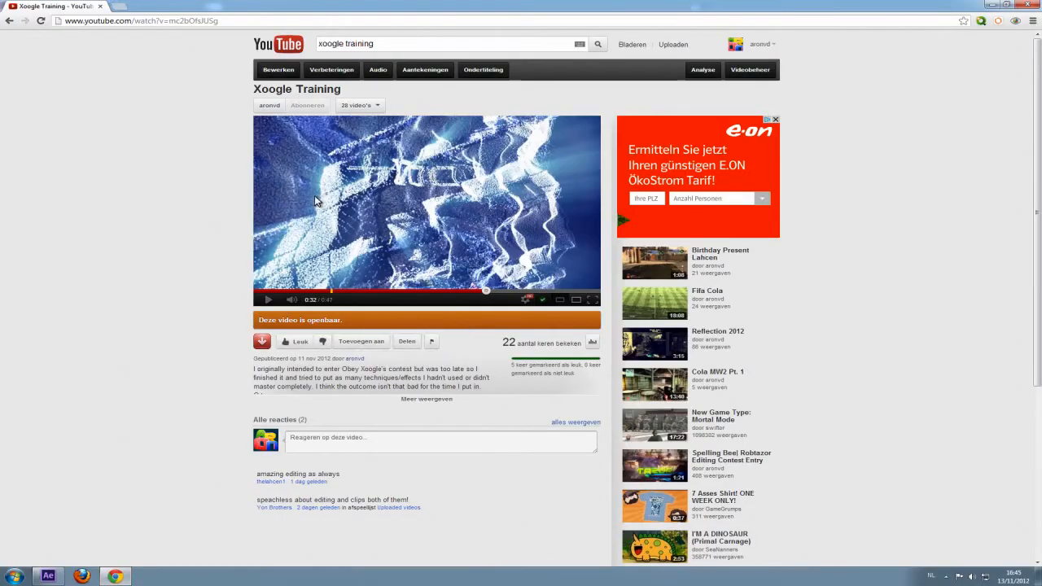
left_click(477, 290)
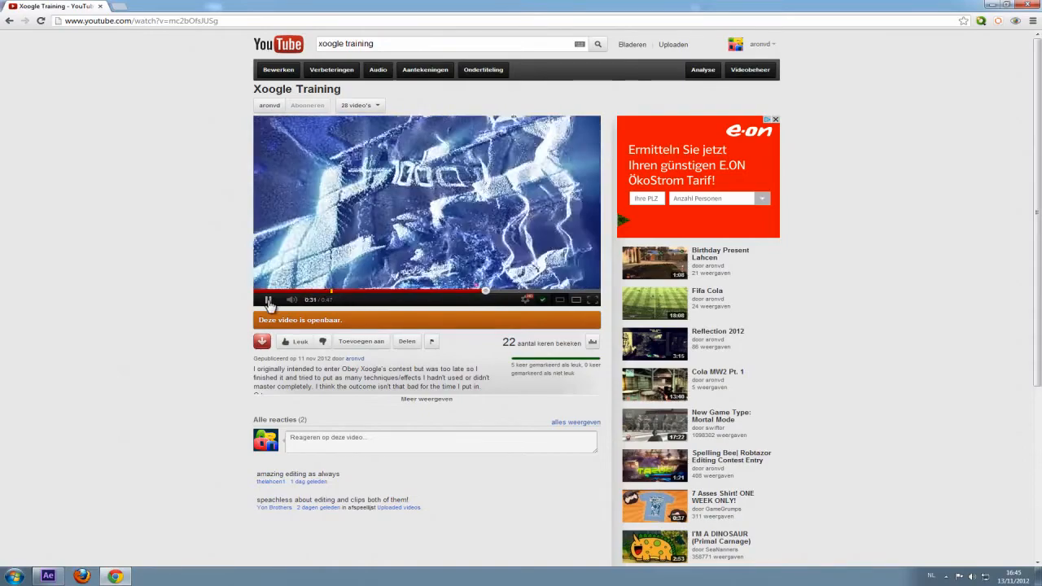
left_click(268, 299)
key("alt+Tab")
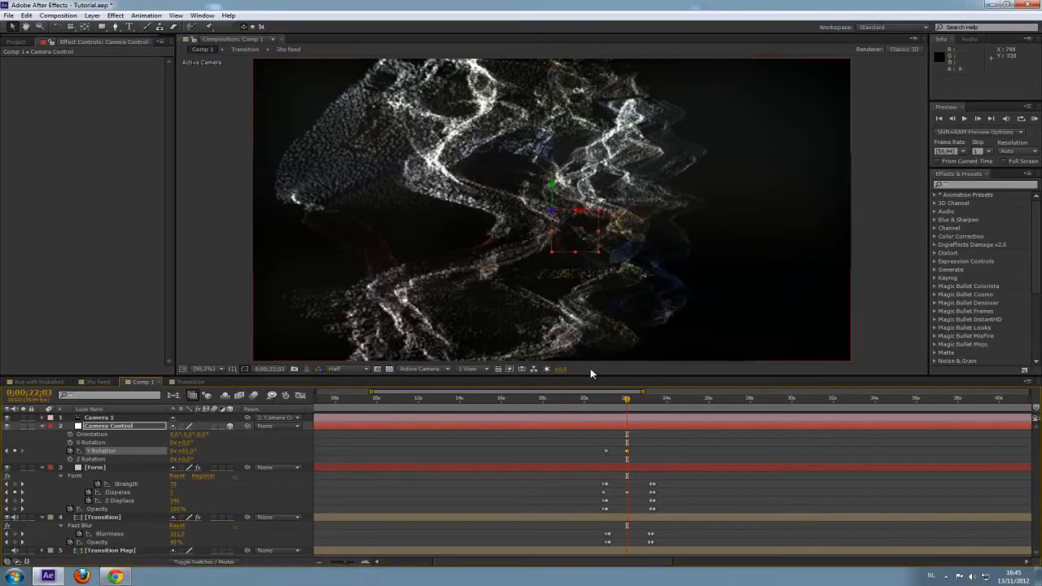
Step: Set Camera Control's Y Rotation to 90° at 0;00;22;03
left_click_drag(627, 404, 627, 404)
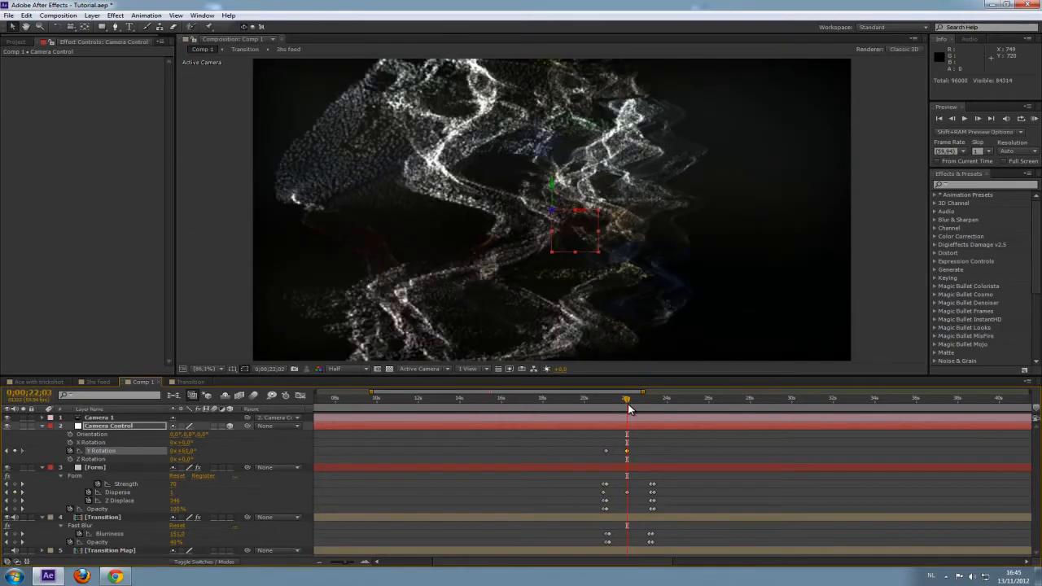
left_click_drag(184, 451, 122, 461)
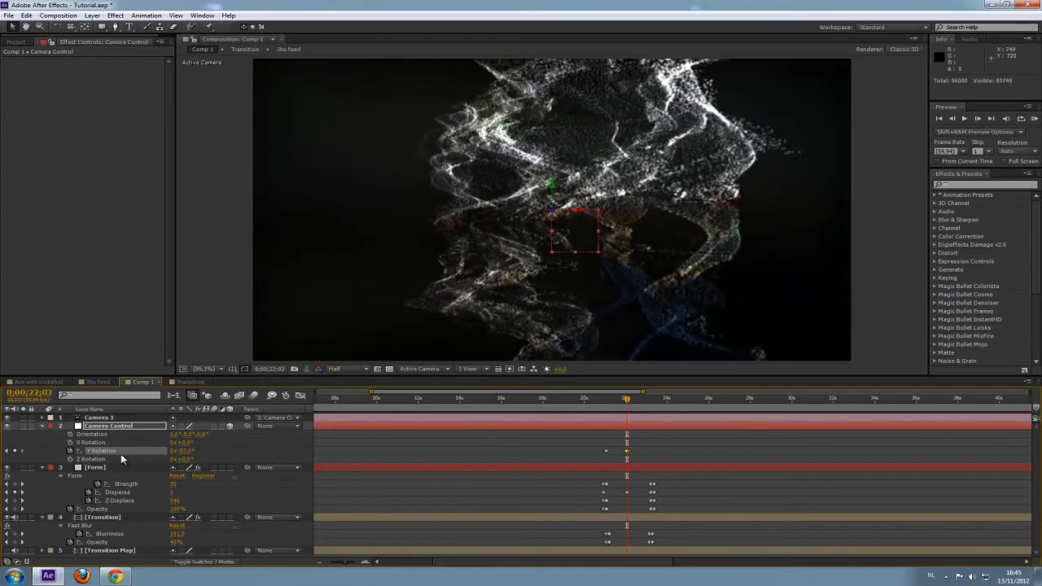
left_click(187, 451)
key("Return")
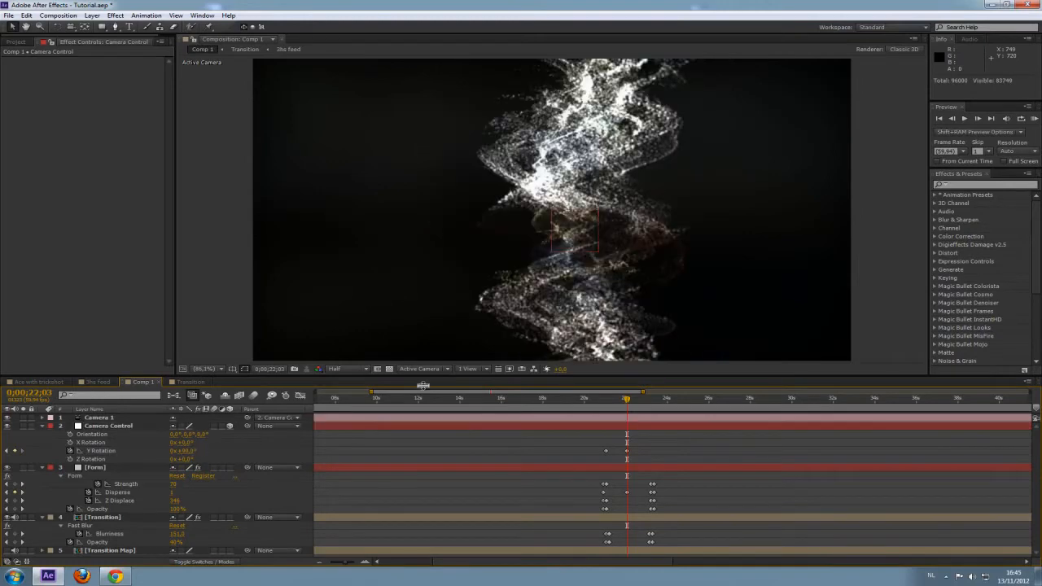
Step: At 0;00;23;12, set Camera Control's Y Rotation to 180°
key("k")
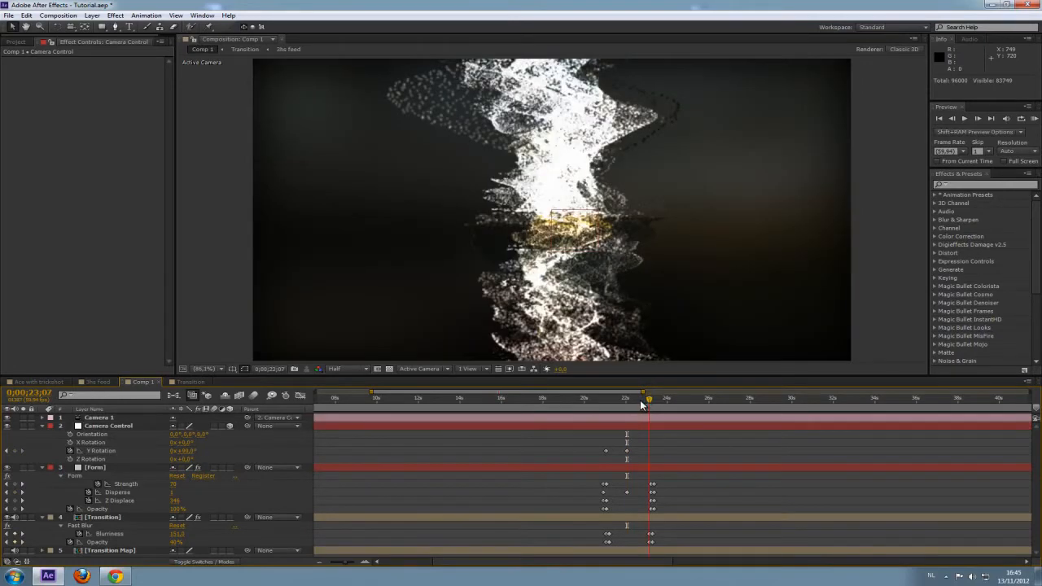
left_click_drag(649, 409, 652, 409)
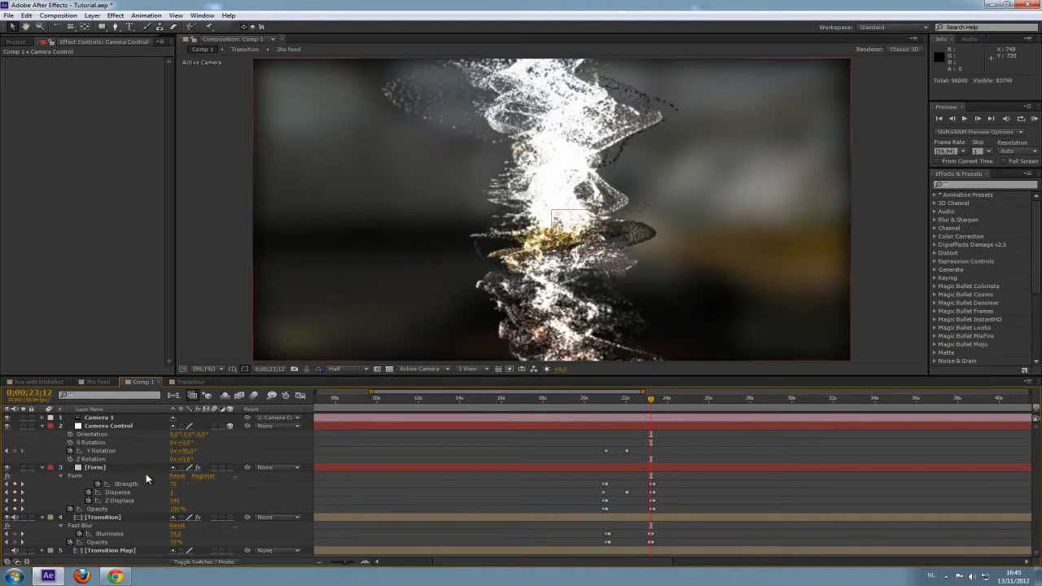
left_click_drag(188, 451, 241, 454)
left_click(187, 450)
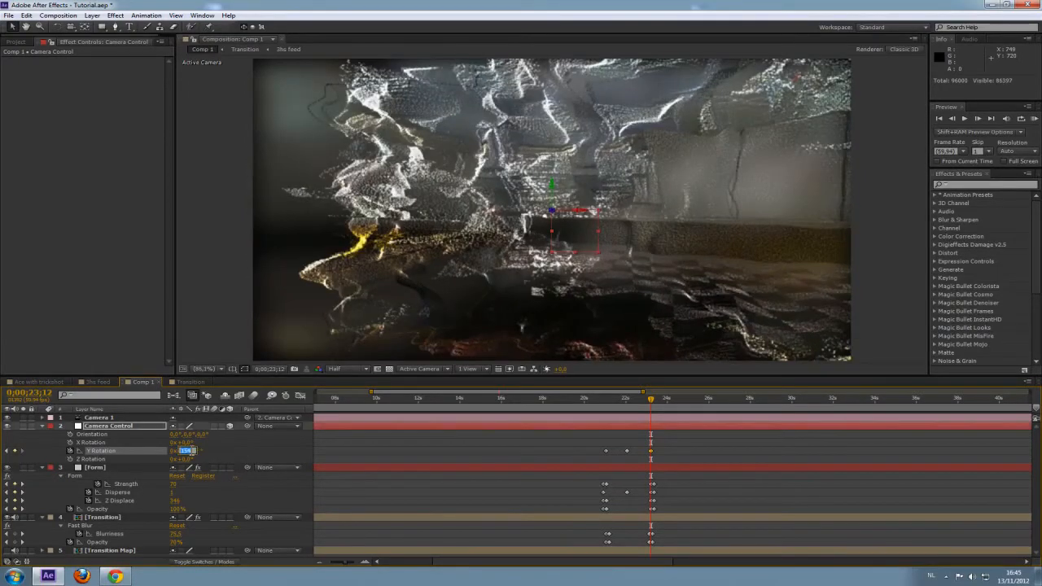
key("Return")
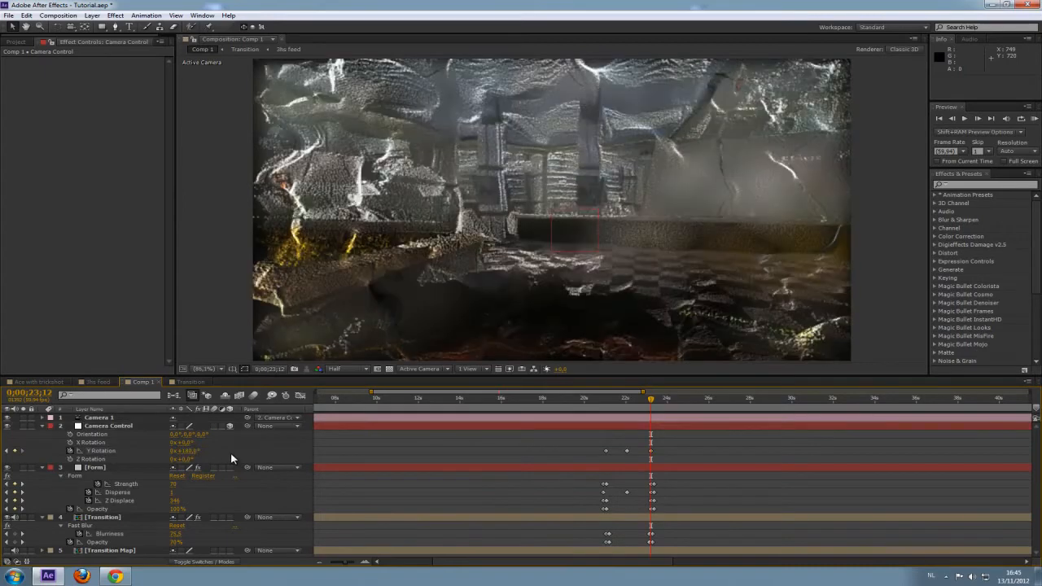
Step: Scrub the second half of the transition up to 0;00;23;56 to check how the second clip appears during the rotation
left_click(650, 402)
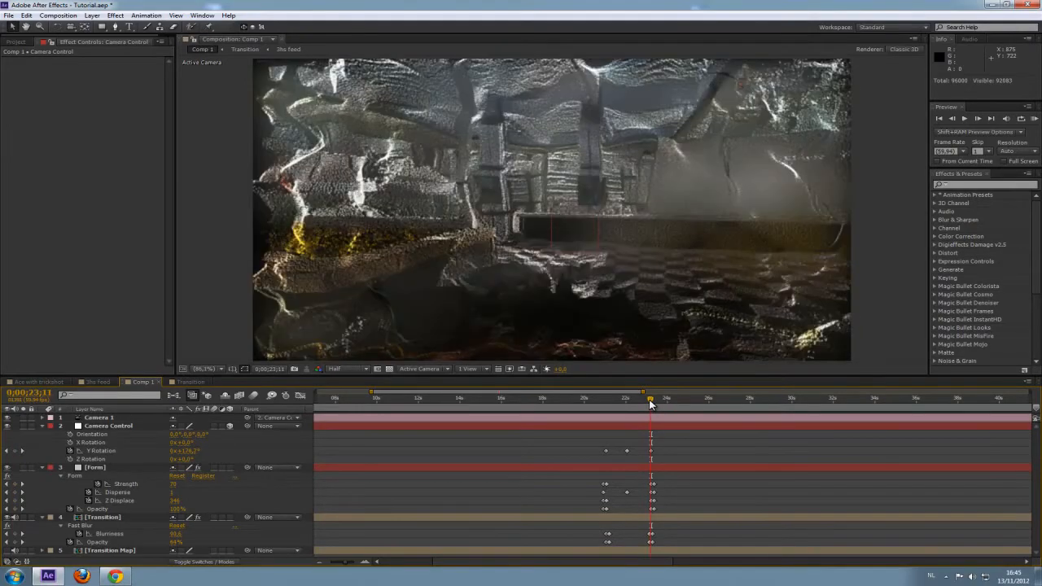
left_click_drag(651, 403, 643, 402)
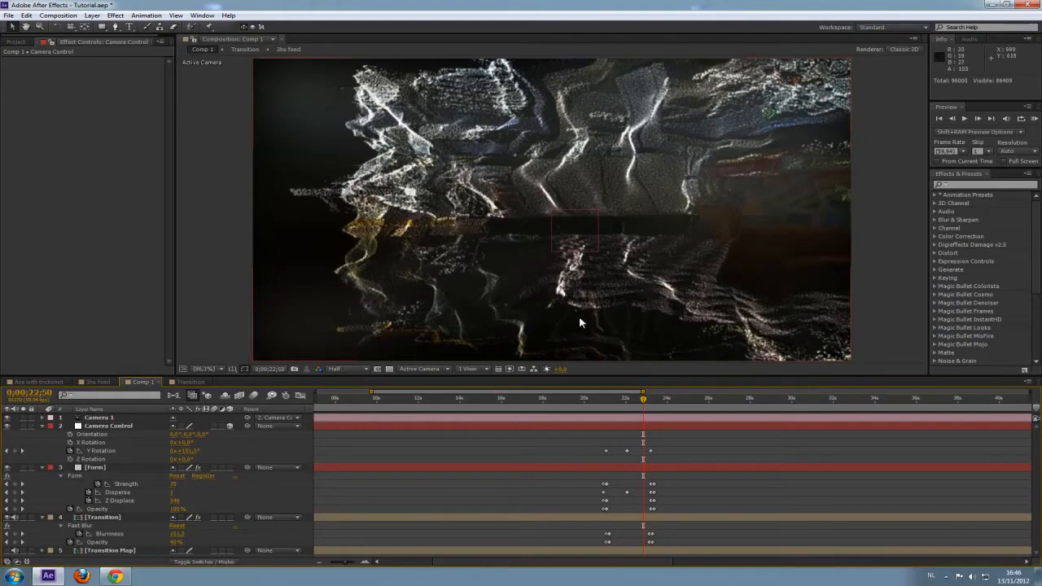
mouse_move(640, 402)
left_mouse_down()
mouse_move(616, 400)
mouse_move(637, 401)
left_mouse_up()
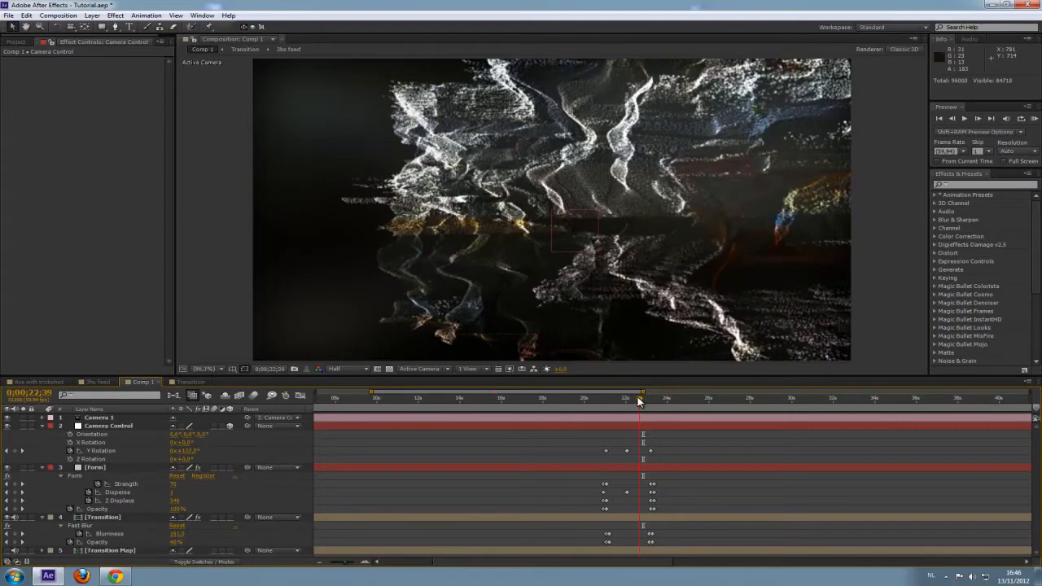
left_click_drag(639, 400, 647, 400)
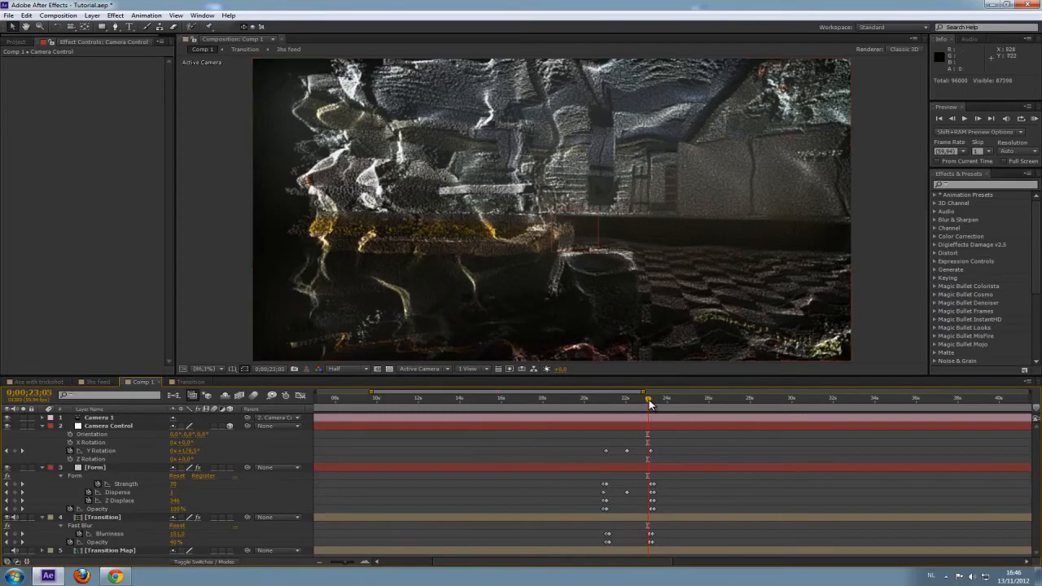
mouse_move(649, 403)
left_mouse_down()
mouse_move(639, 403)
mouse_move(668, 405)
left_mouse_up()
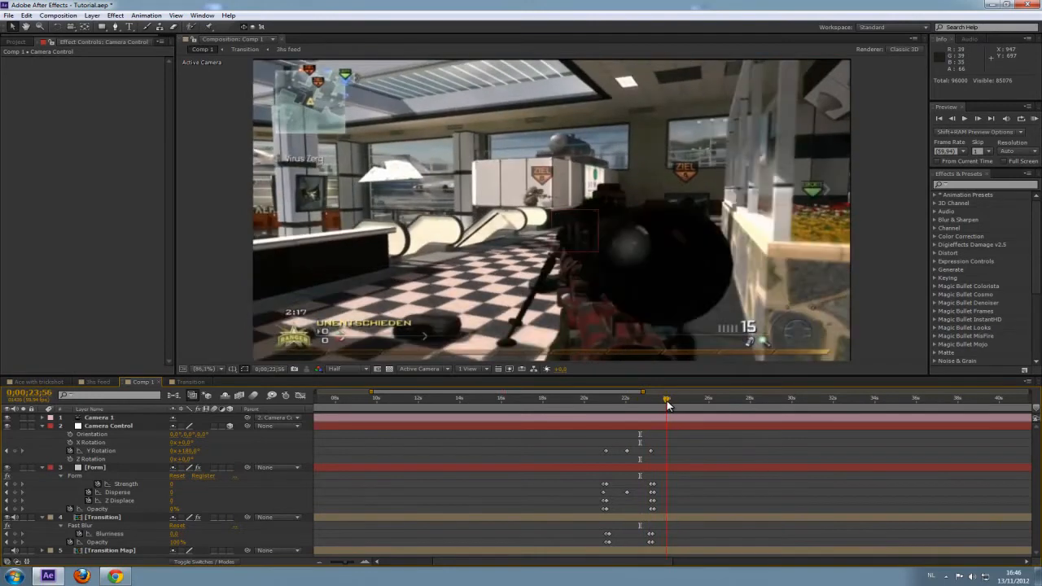
Step: In the Transition Map composition, mirror the 3hs feed layer horizontally by setting its Scale to -100, 100%
left_click(111, 551)
double_click(114, 550)
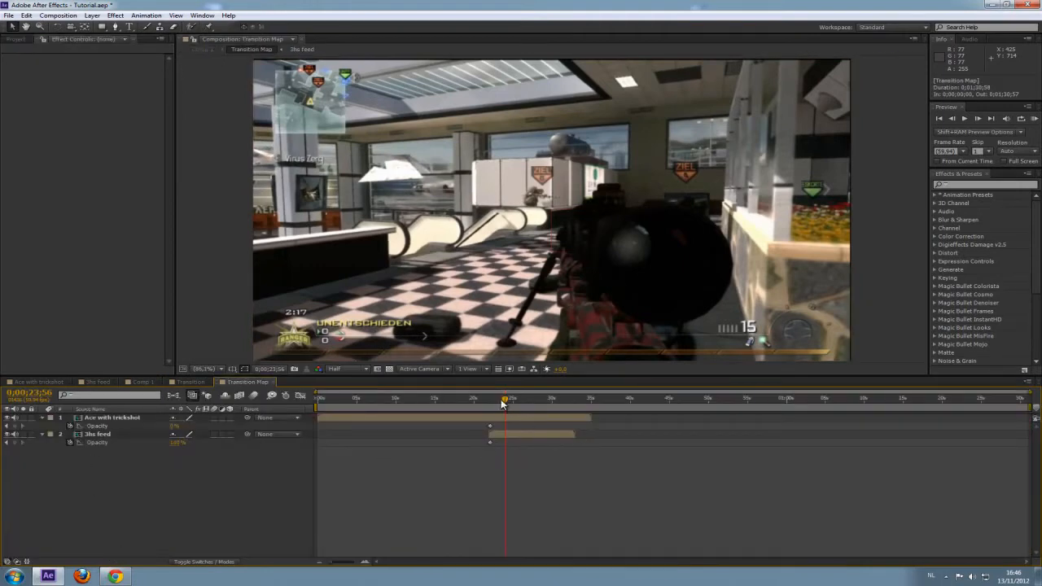
left_click(104, 436)
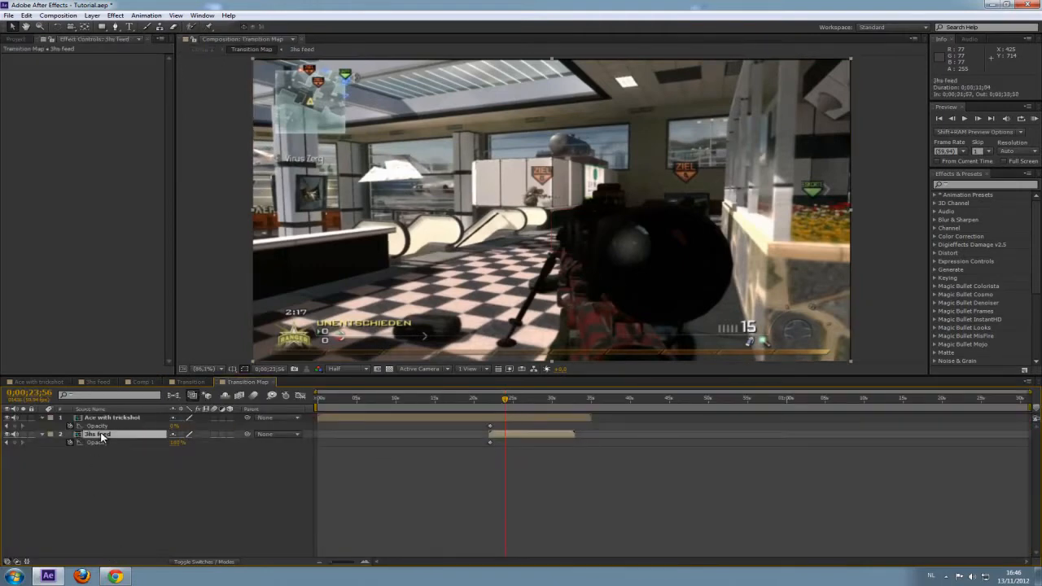
key("s")
left_click_drag(187, 443, 85, 444)
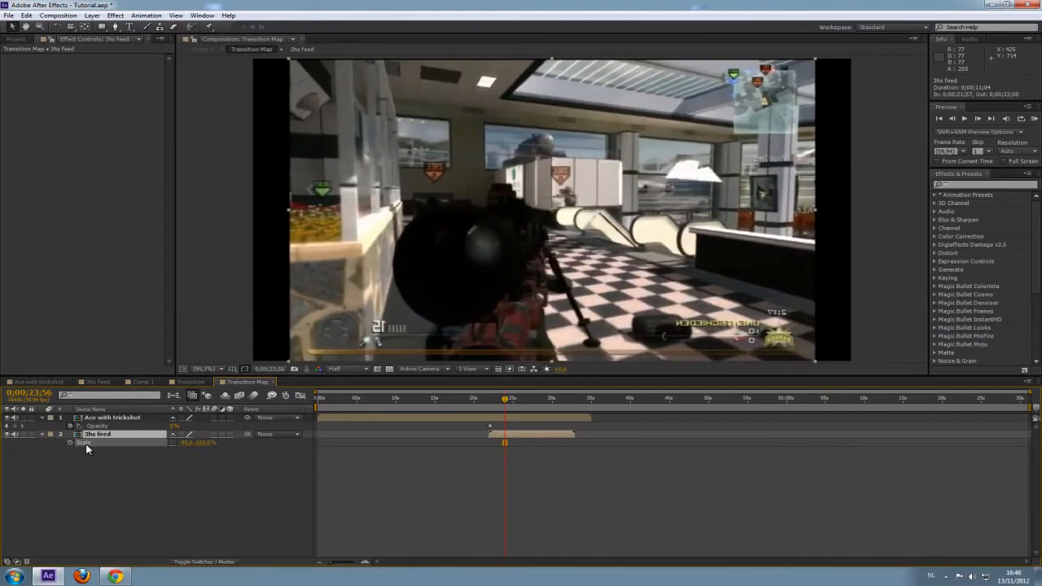
left_click(188, 443)
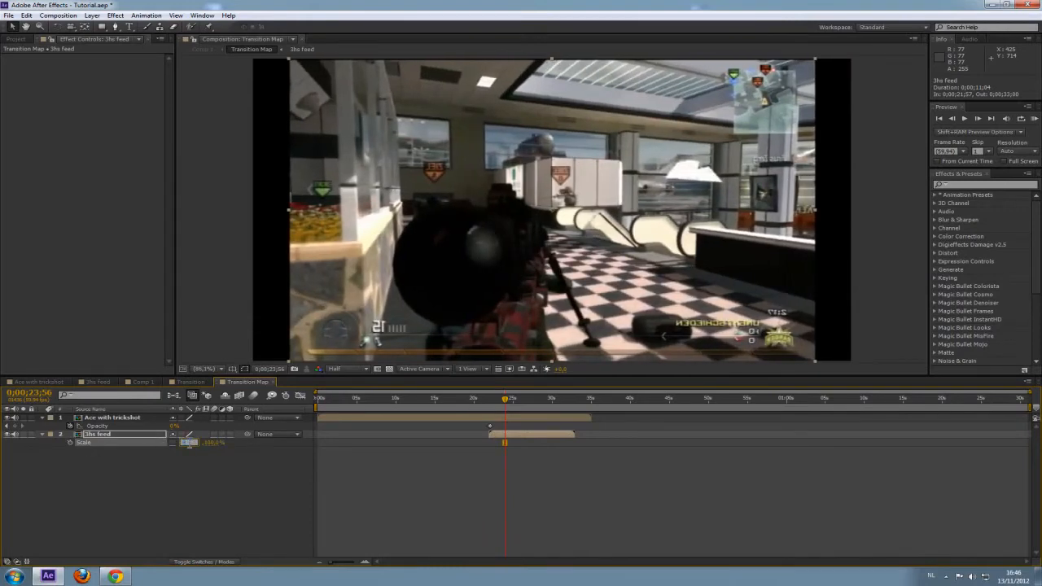
left_click(245, 473)
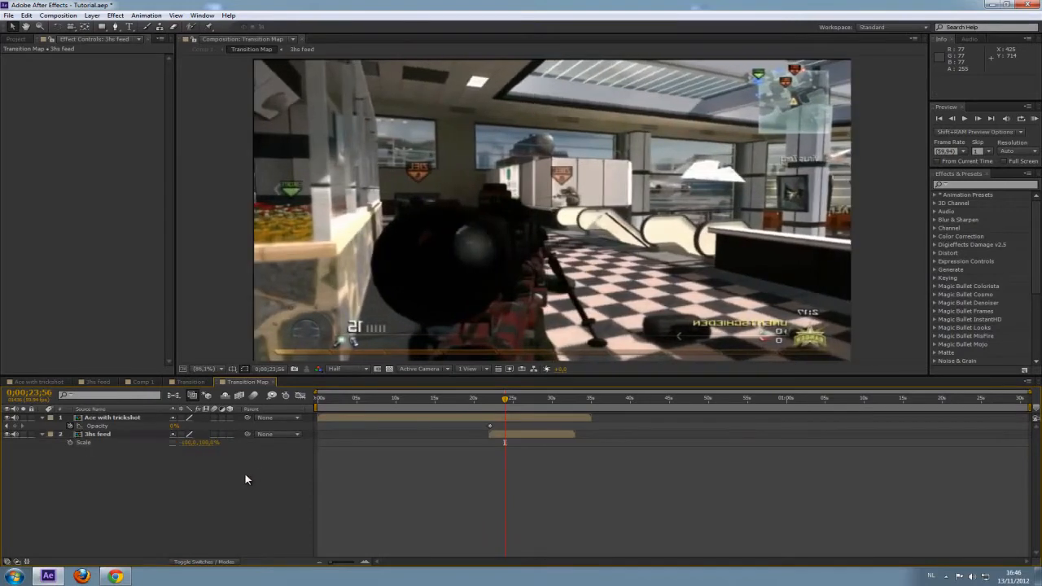
Step: Return to Comp 1 and preview the second half of the transition at 0;00;23;14 in Full resolution
left_click(195, 382)
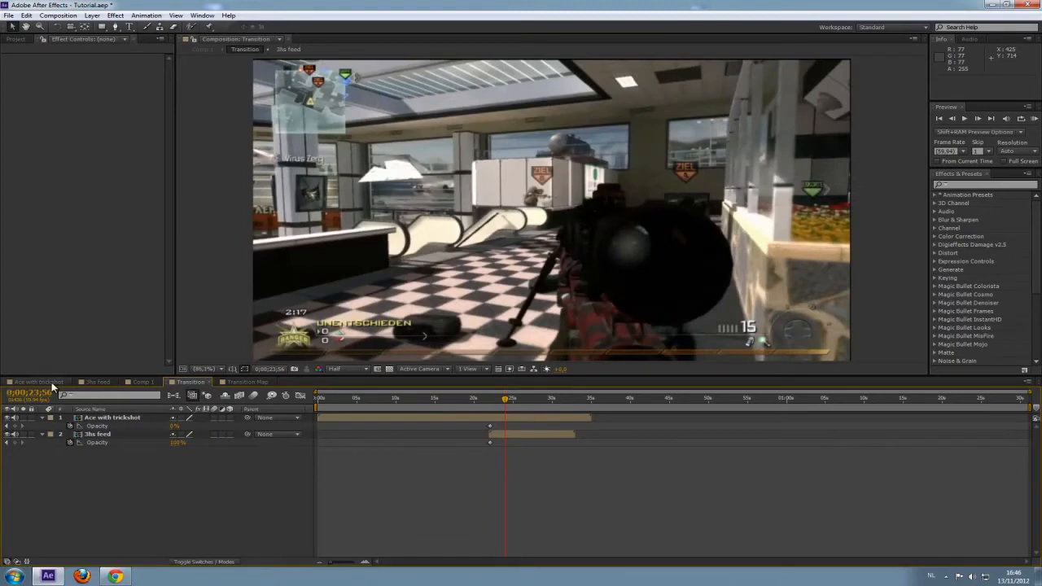
left_click(140, 383)
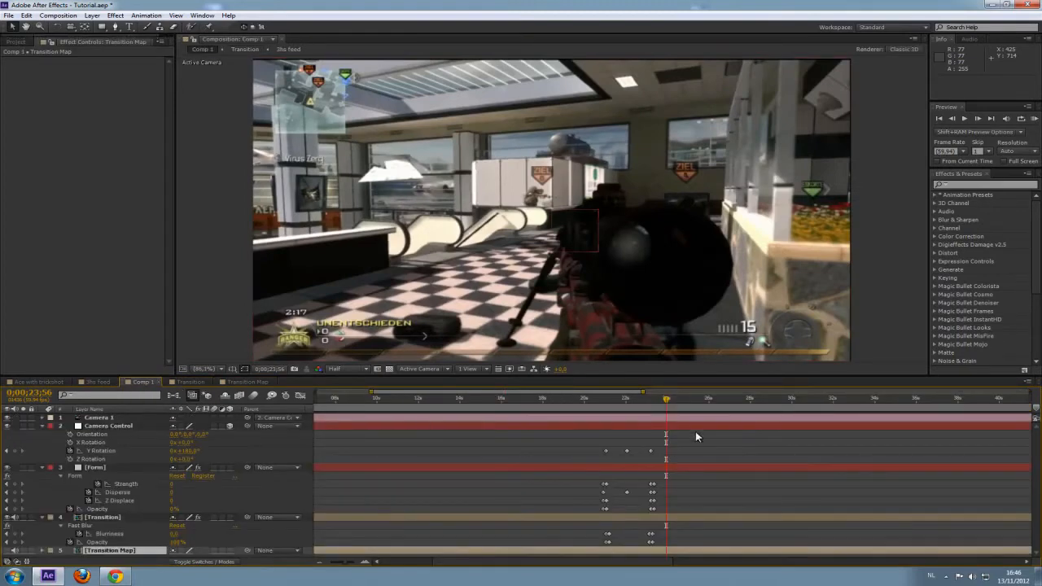
mouse_move(666, 404)
left_mouse_down()
mouse_move(626, 403)
mouse_move(651, 405)
left_mouse_up()
left_click(357, 369)
left_click(348, 394)
Step: Add an adjustment layer above the other layers in Comp 1 and apply the Trapcode Shine effect to it
left_click(92, 15)
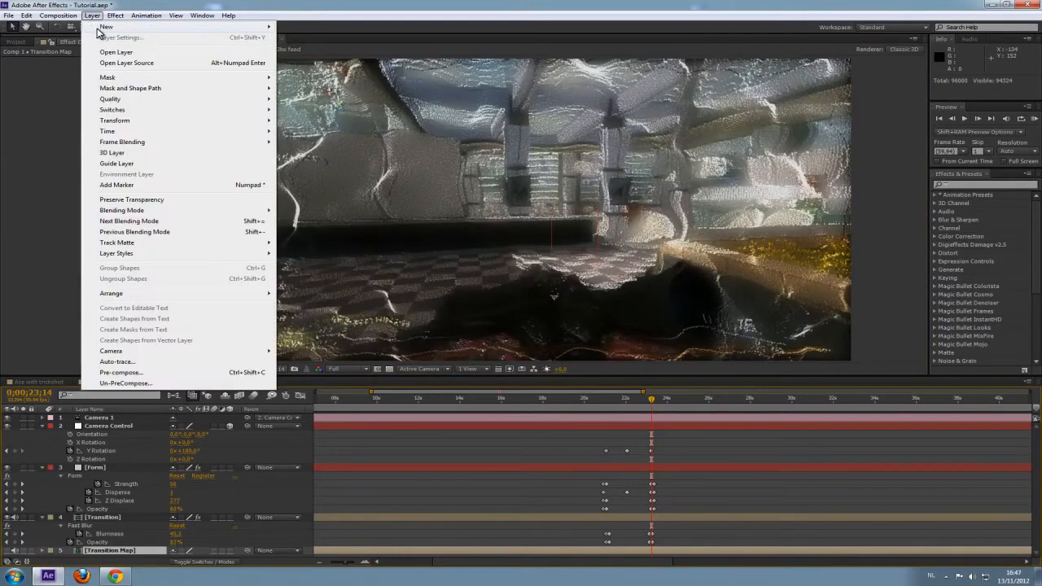
mouse_move(205, 31)
left_click(333, 91)
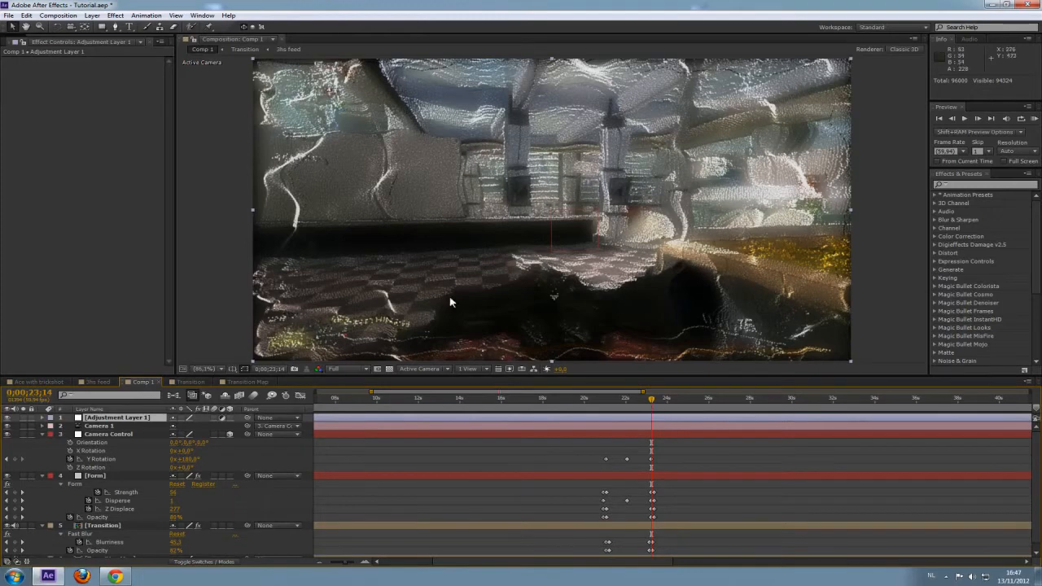
left_click(115, 15)
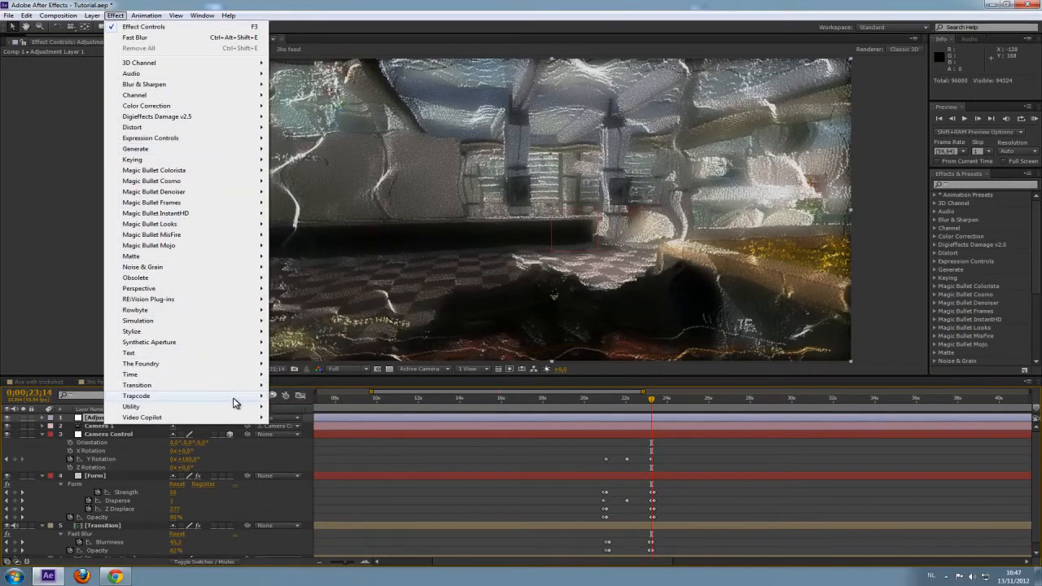
mouse_move(203, 395)
left_click(312, 460)
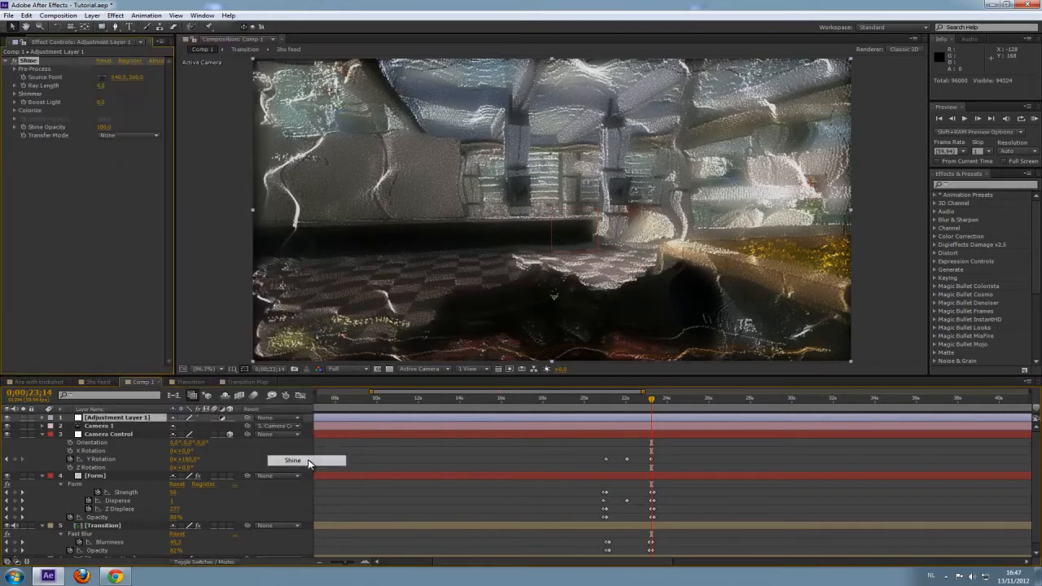
Step: At 0;00;22;03, set Shine's Transfer Mode to Add and adjust its Shine Opacity to about 83
left_click_drag(651, 404, 630, 405)
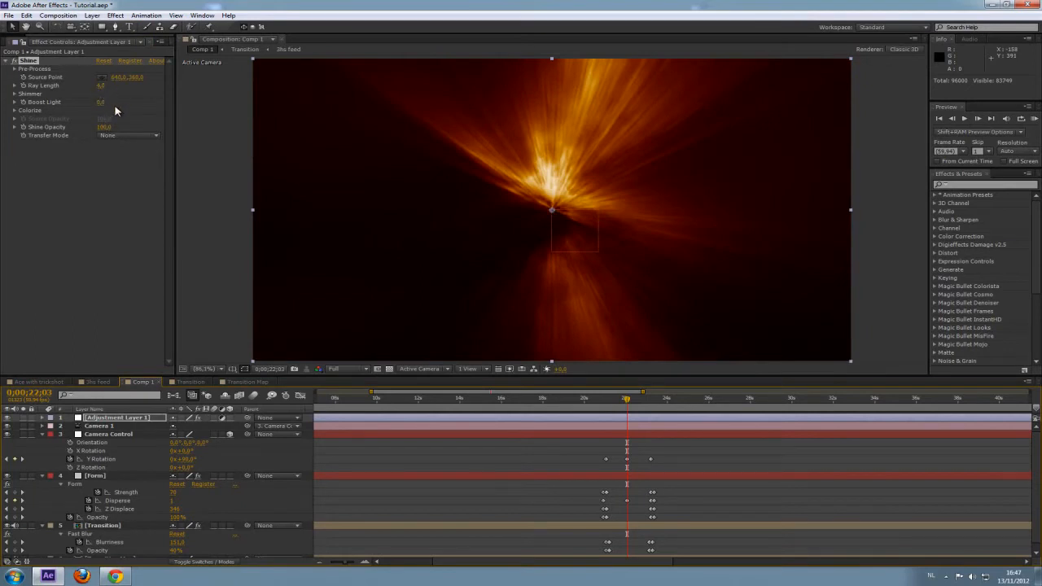
left_click_drag(105, 129, 81, 127)
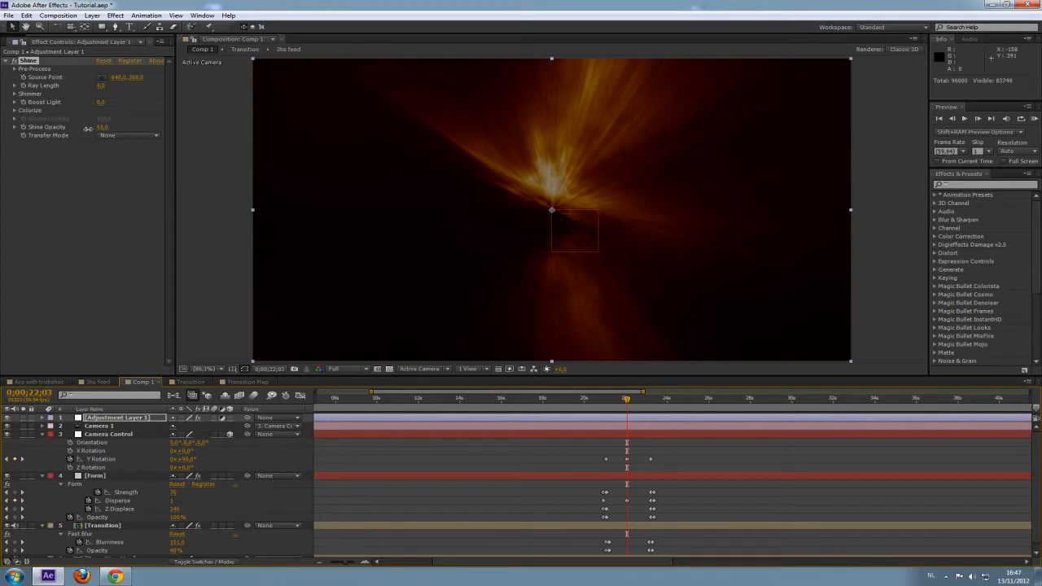
left_click(118, 136)
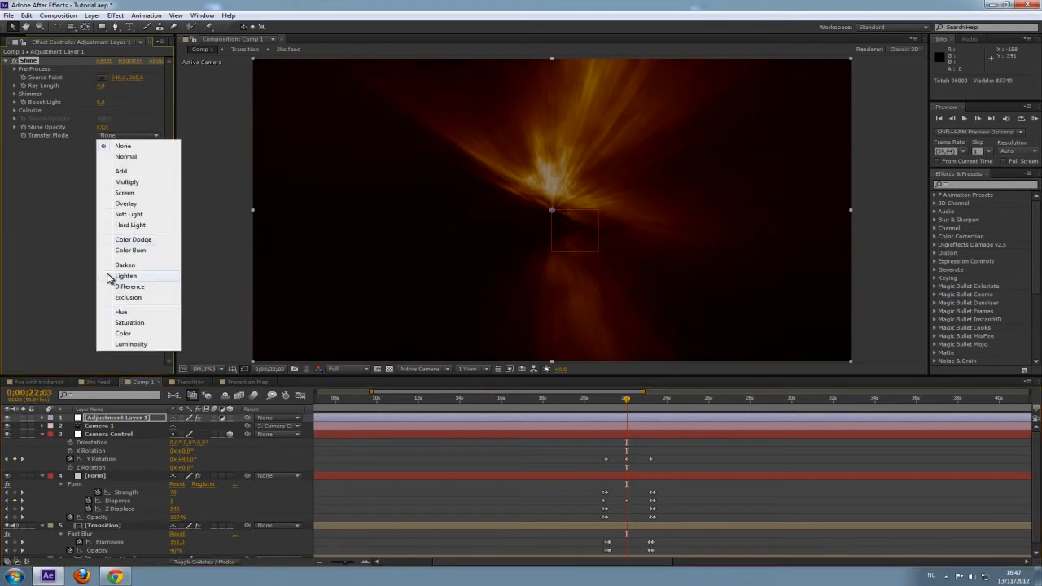
left_click(120, 172)
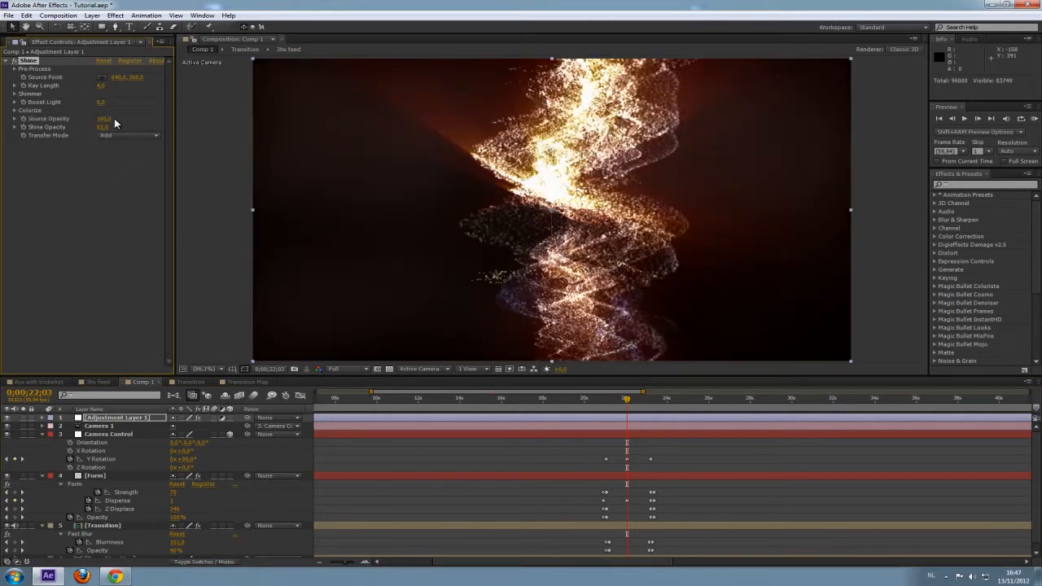
left_click_drag(107, 127, 128, 128)
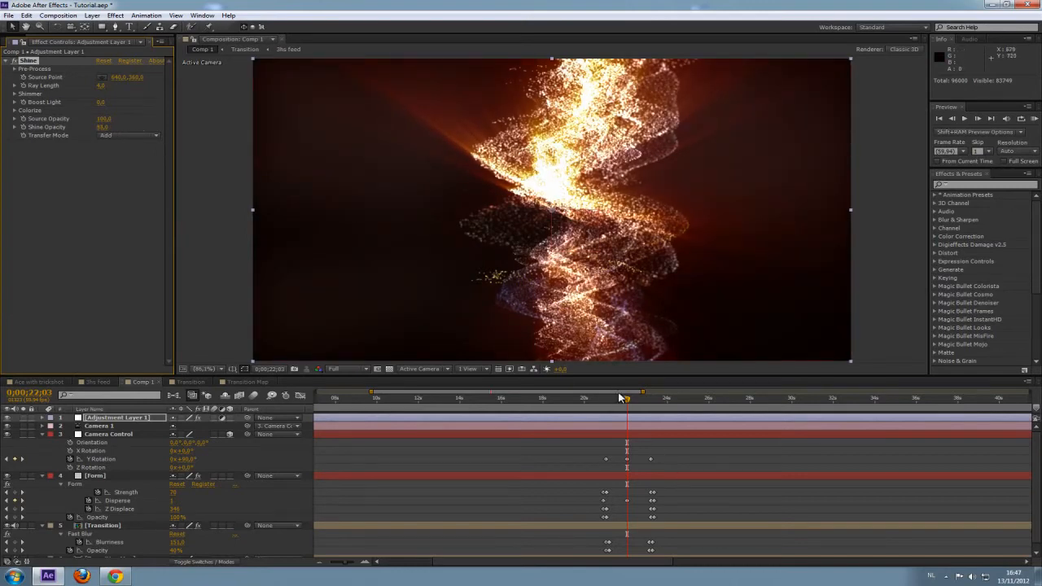
Step: Keyframe Shine Opacity from 0 at 0;00;21;04 to 88 at 0;00;22;03
left_click_drag(626, 402, 606, 405)
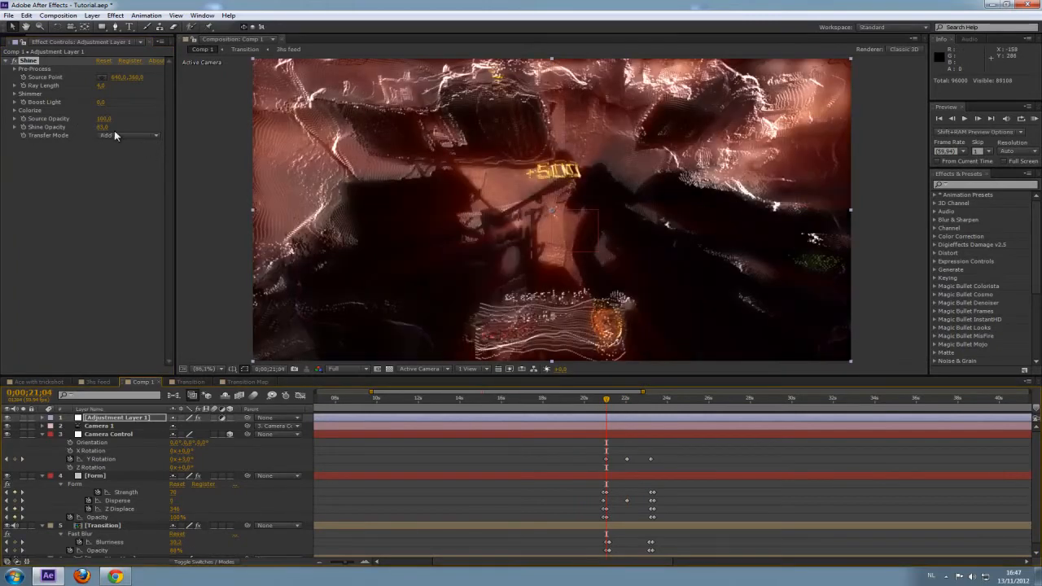
left_click(102, 127)
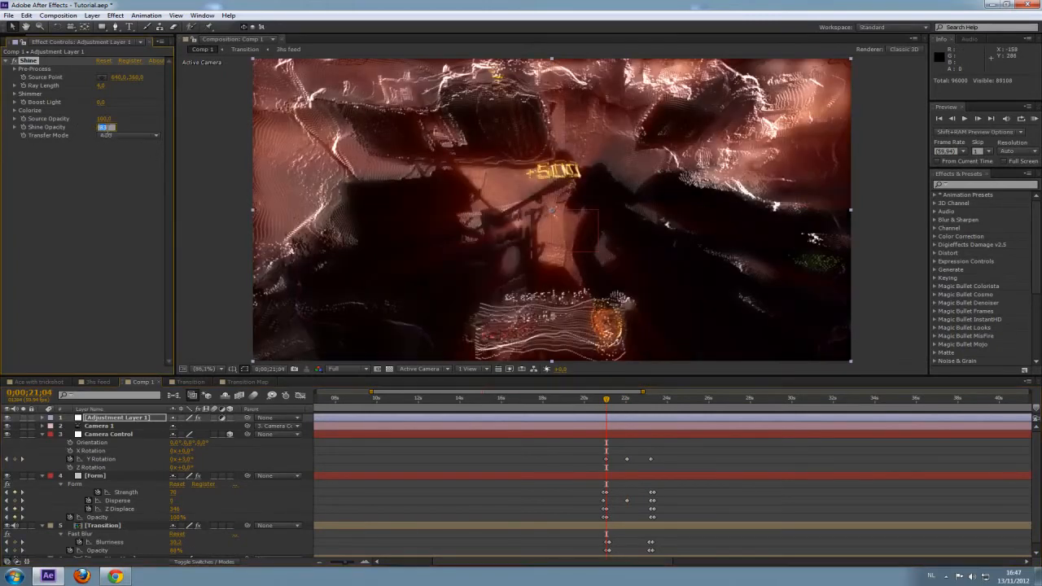
type("0")
key("Return")
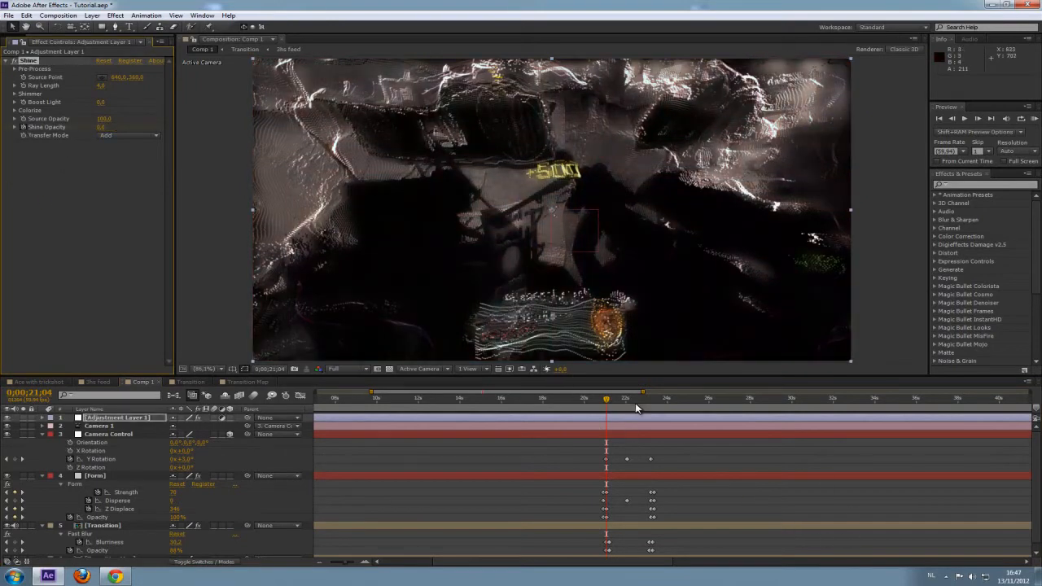
key("k")
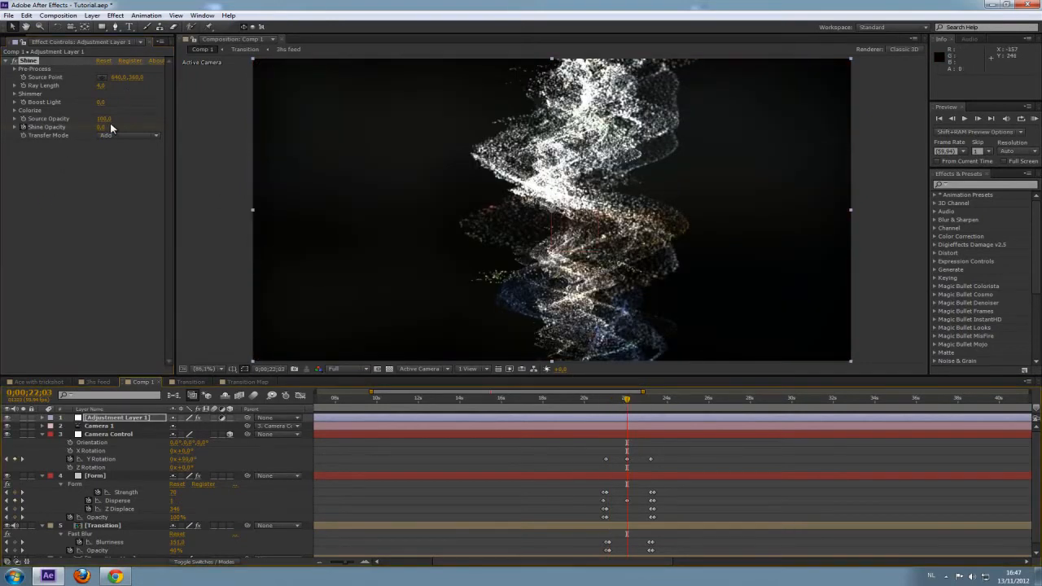
left_click_drag(102, 127, 271, 137)
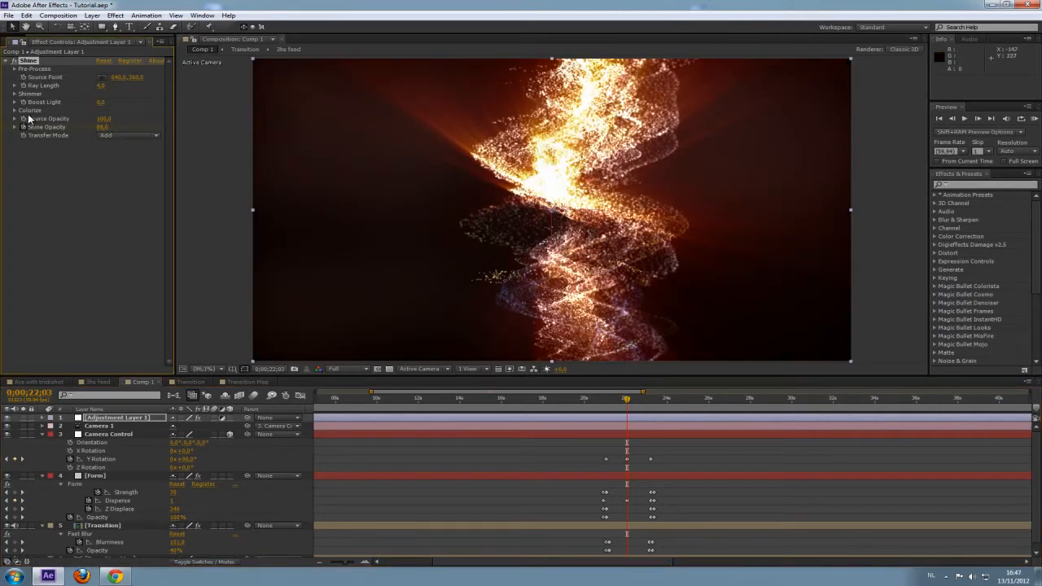
Step: Try the Electric, Spirit, USA and RGB Colorize presets on the Shine effect
left_click(14, 111)
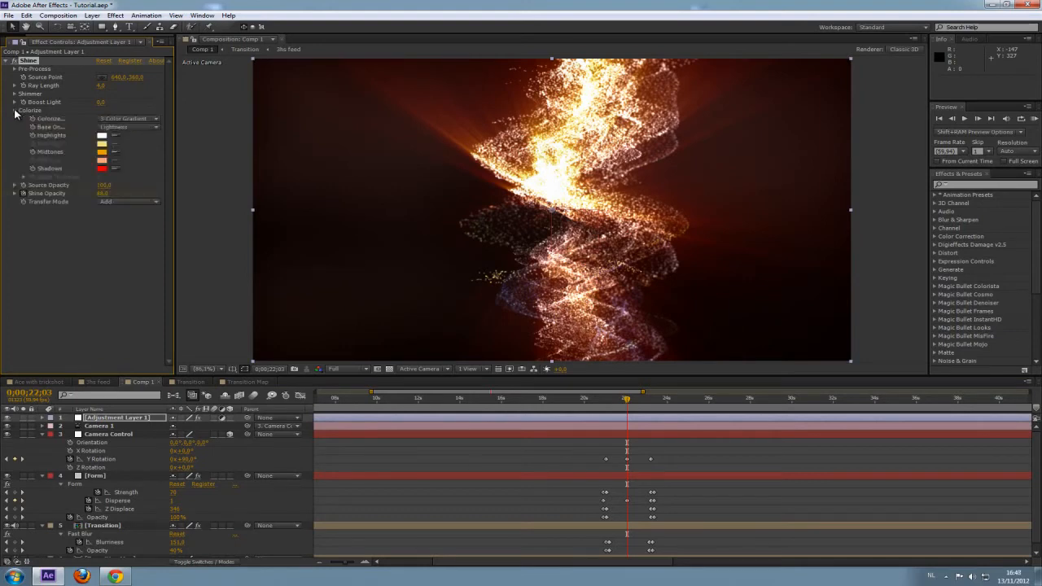
left_click(148, 122)
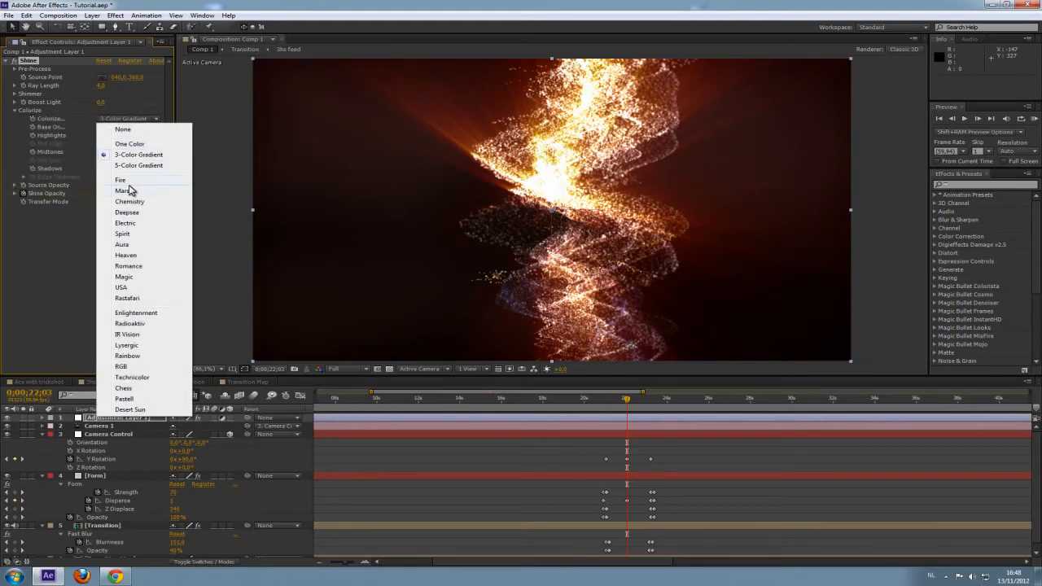
left_click(144, 223)
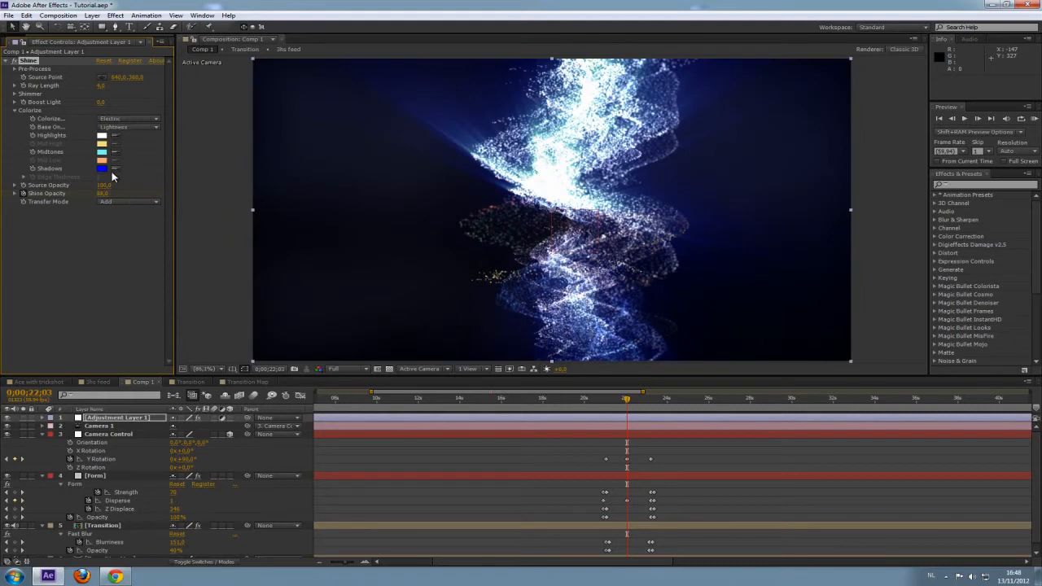
left_click(120, 121)
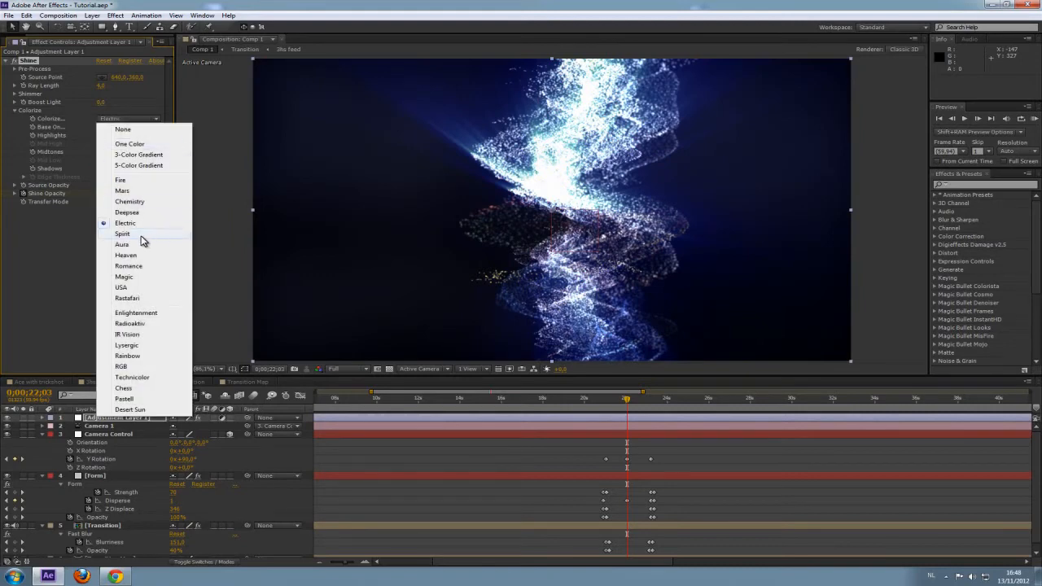
left_click(140, 236)
left_click(119, 120)
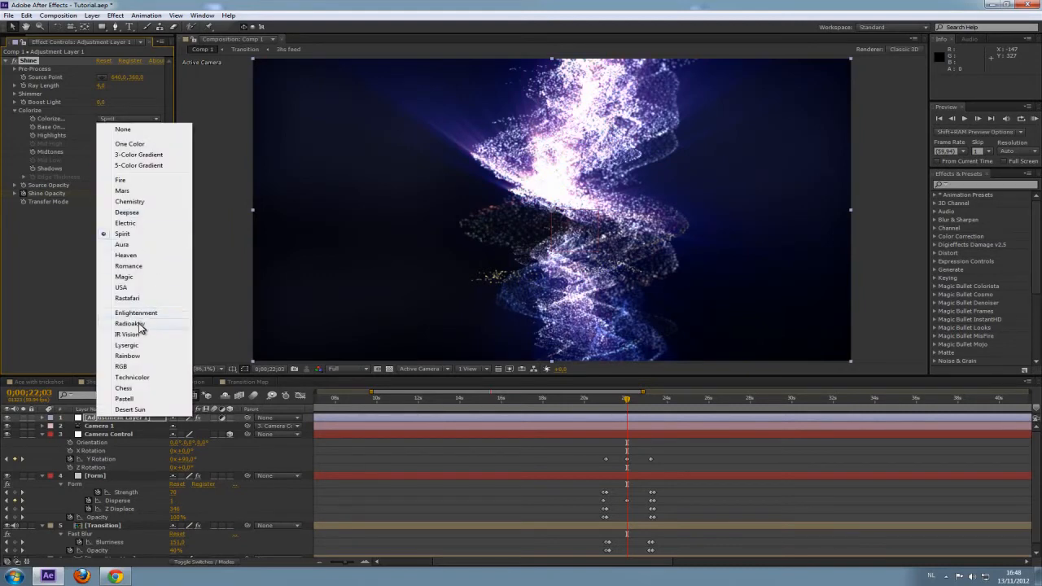
left_click(123, 287)
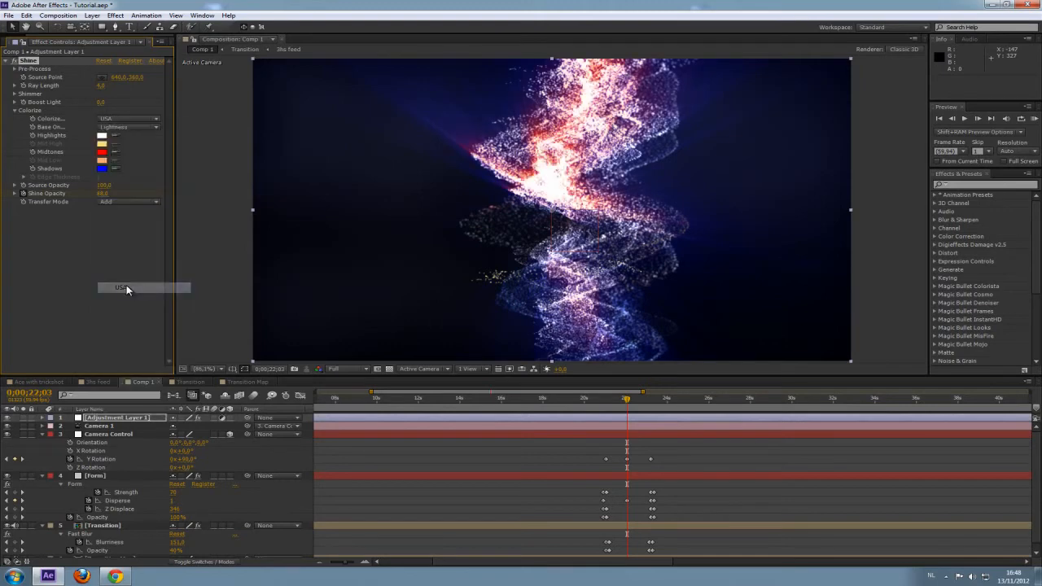
left_click(119, 124)
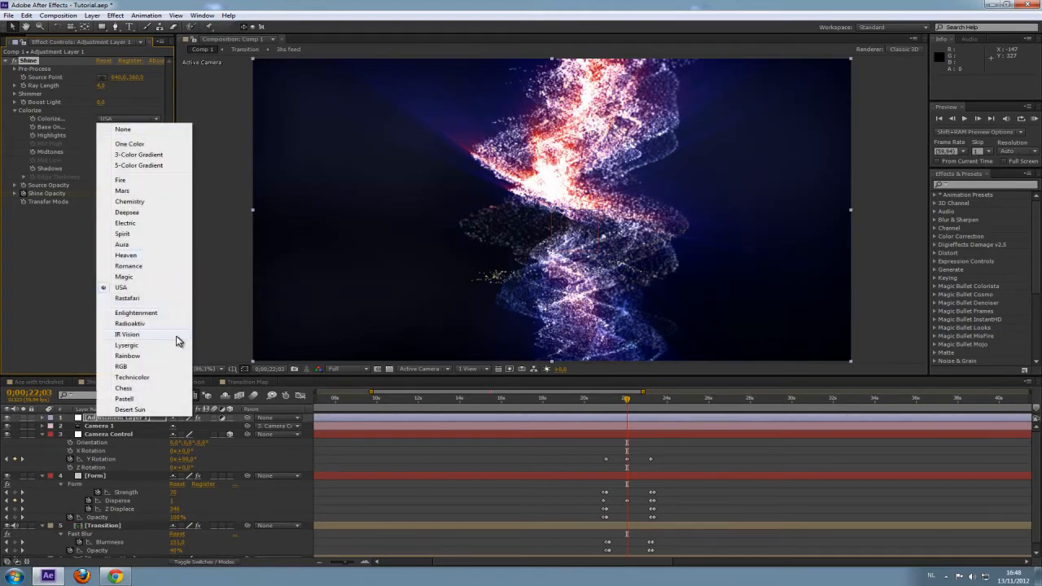
left_click(124, 365)
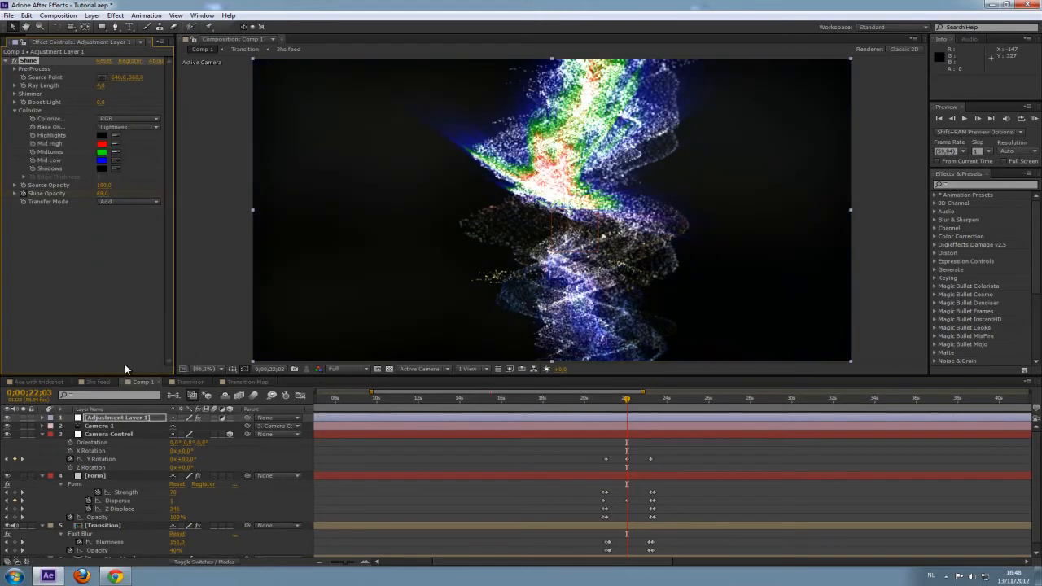
Step: Set Shine's Colorize preset to Fire
left_click(122, 120)
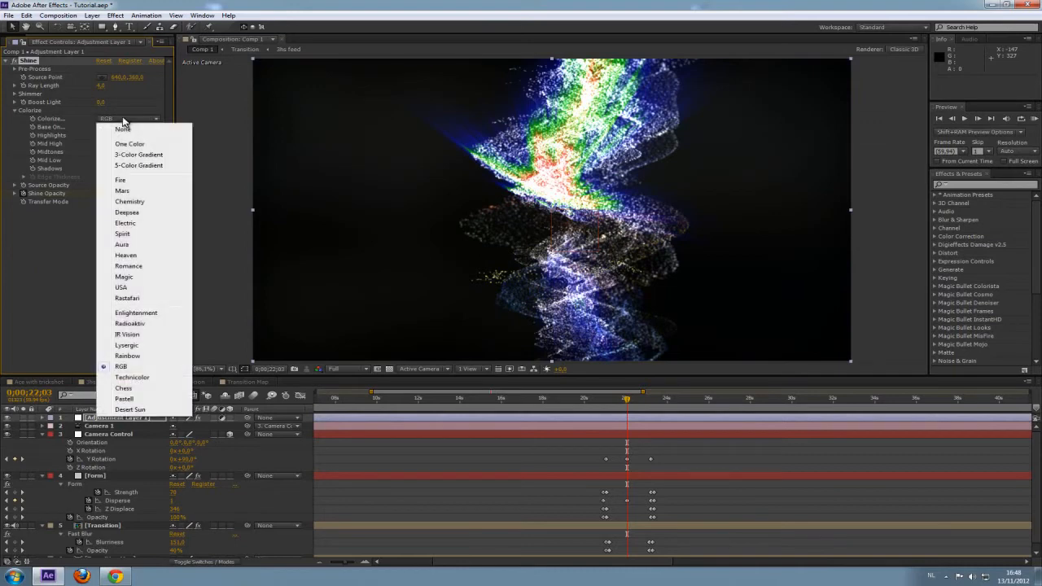
left_click(139, 181)
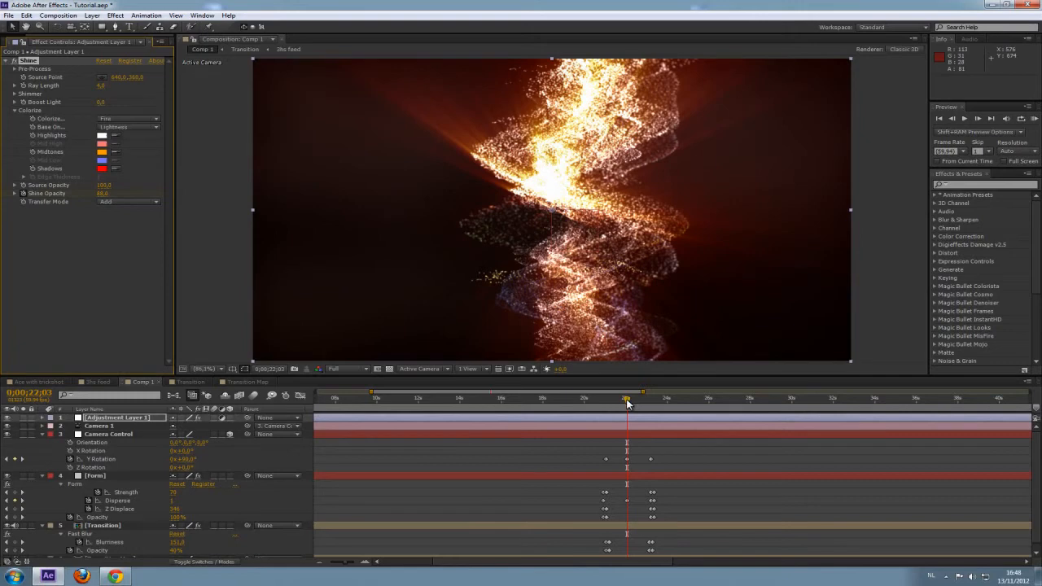
Step: Reveal the adjustment layer's keyframes and set Shine Opacity to 0 at 0;00;23;12
left_click_drag(635, 405, 649, 409)
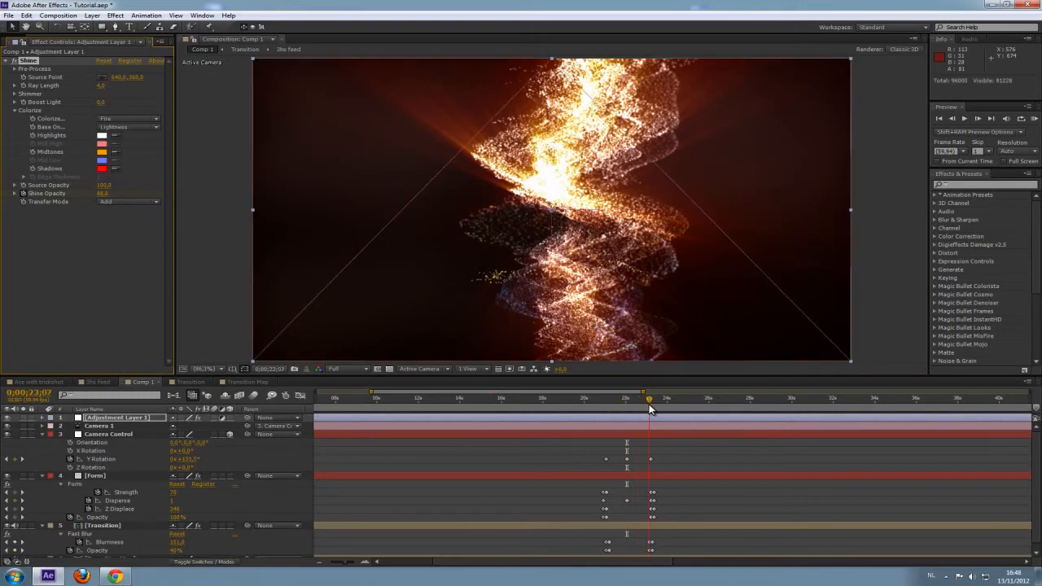
key("u")
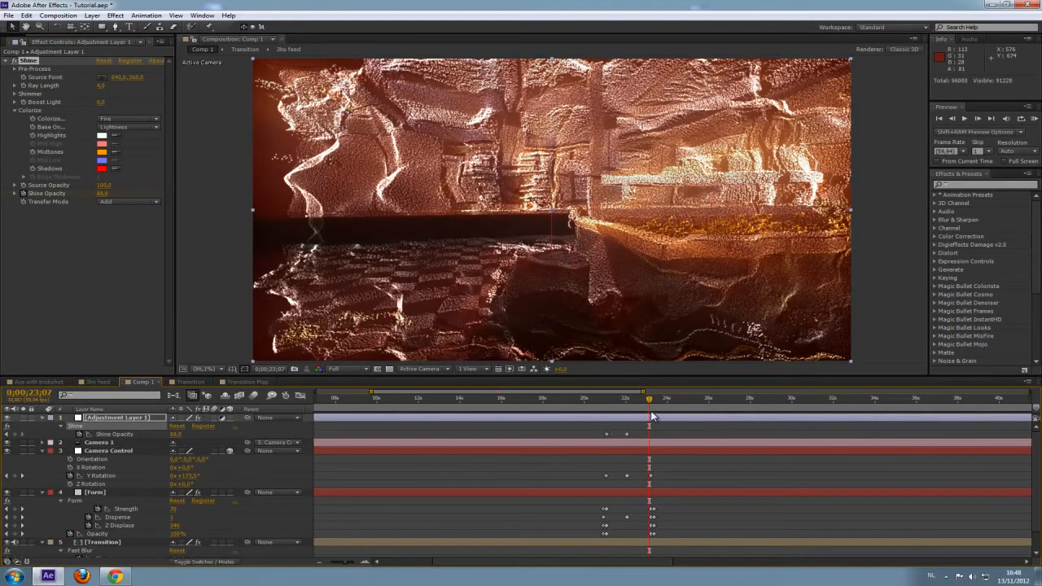
left_click_drag(649, 401, 651, 403)
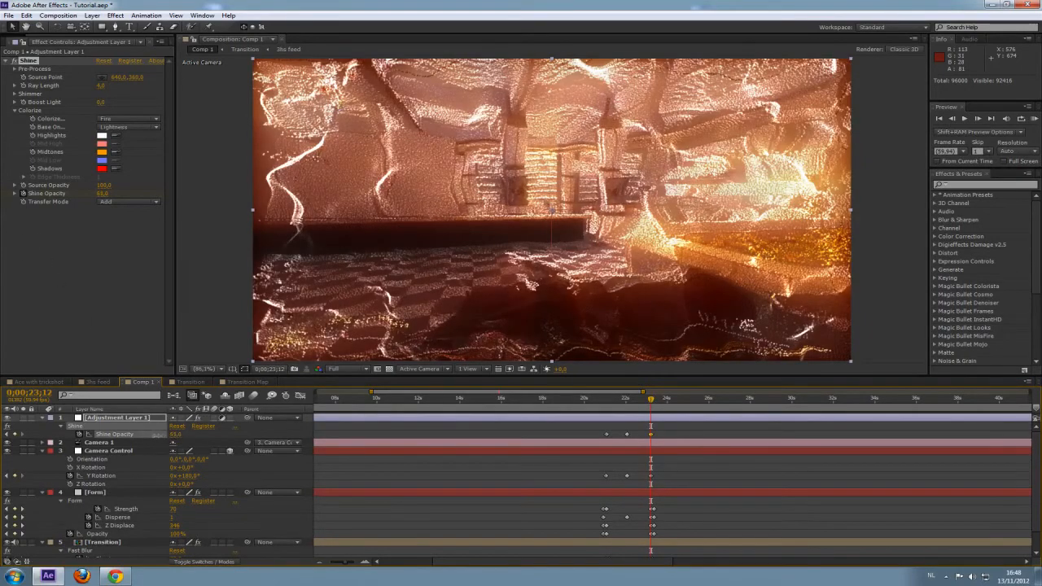
left_click_drag(176, 434, 106, 437)
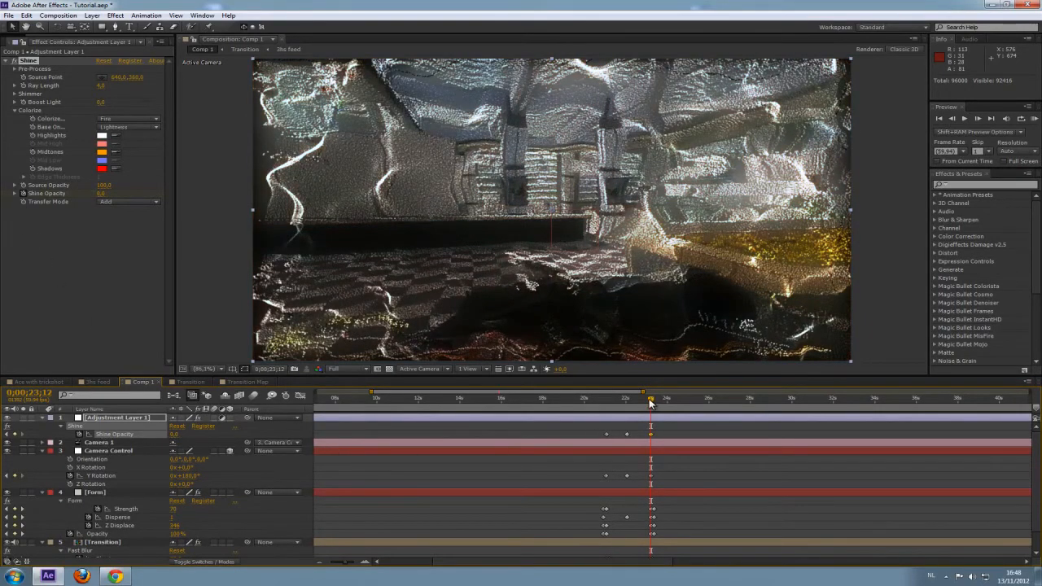
Step: At 0;00;21;04, start keyframing Shine's Source Point and place it at about 1096, 346 near the frame's right side
left_click_drag(650, 403, 621, 405)
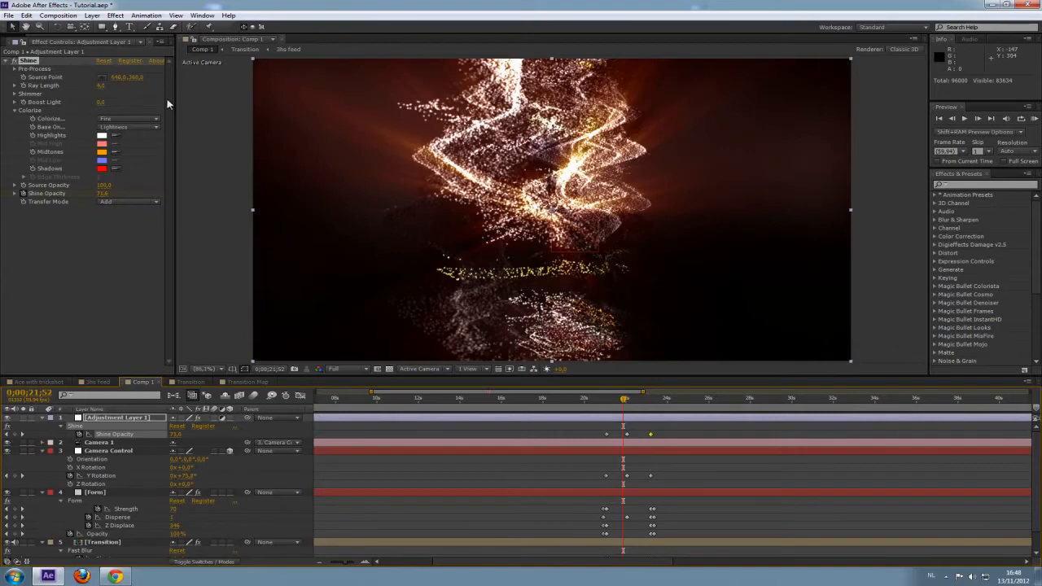
left_click_drag(625, 400, 610, 404)
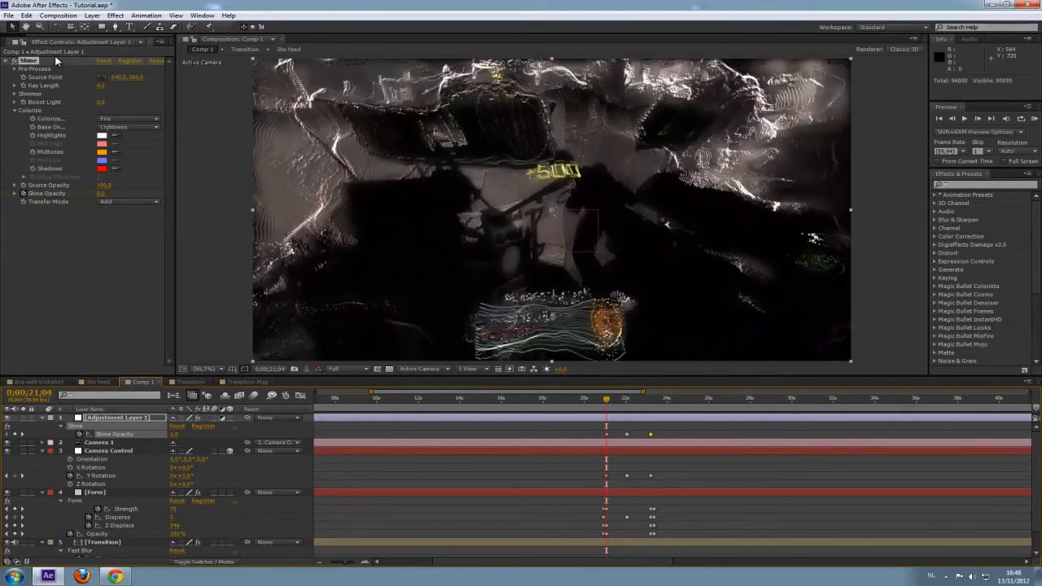
left_click(23, 77)
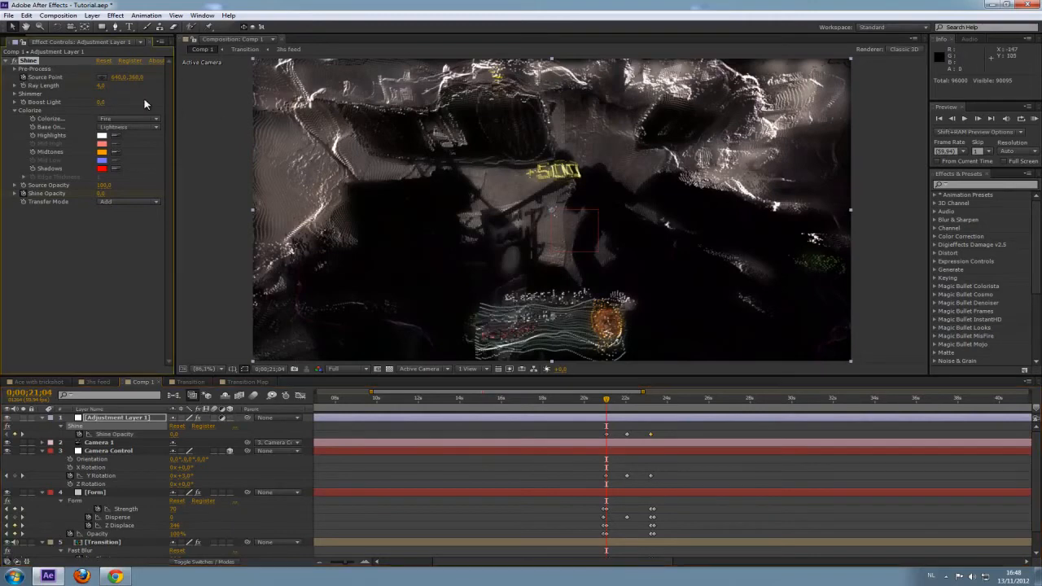
left_click(102, 77)
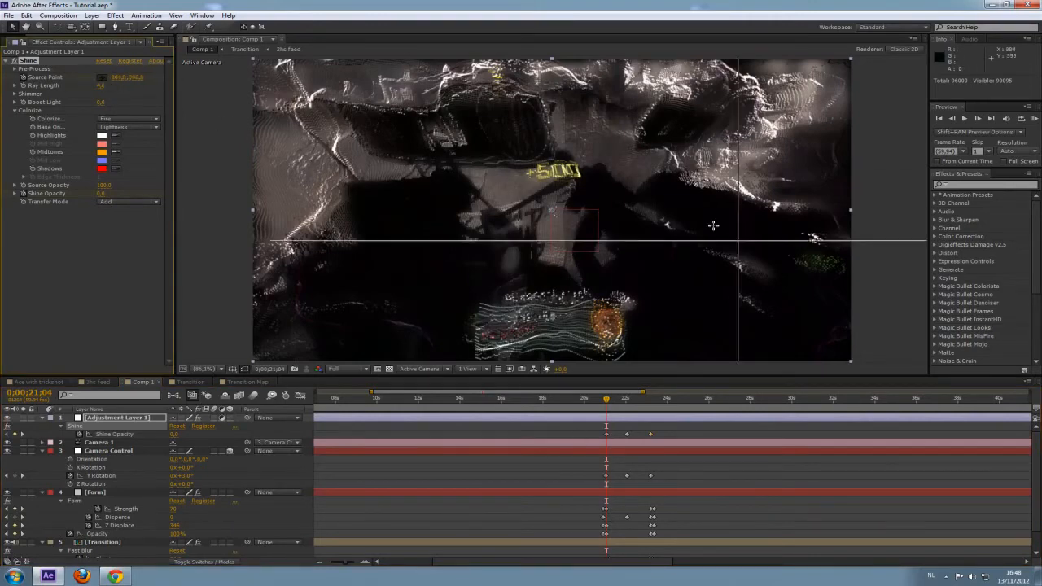
left_click(765, 204)
left_click(766, 203)
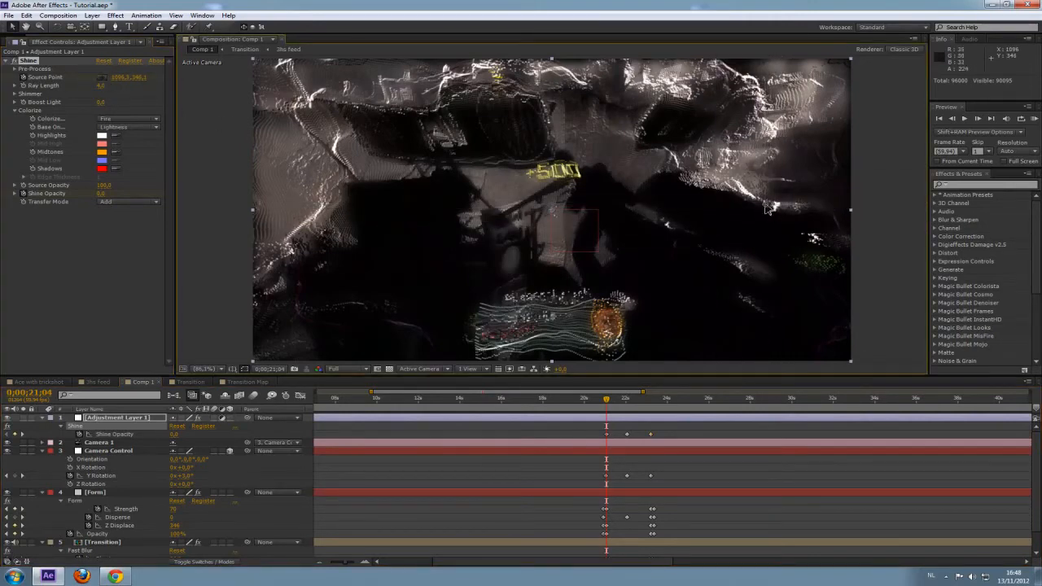
Step: At 0;00;23;12, place Shine's Source Point at about 183, 339 near the frame's left side and check the light's sweep
left_click_drag(609, 405, 652, 406)
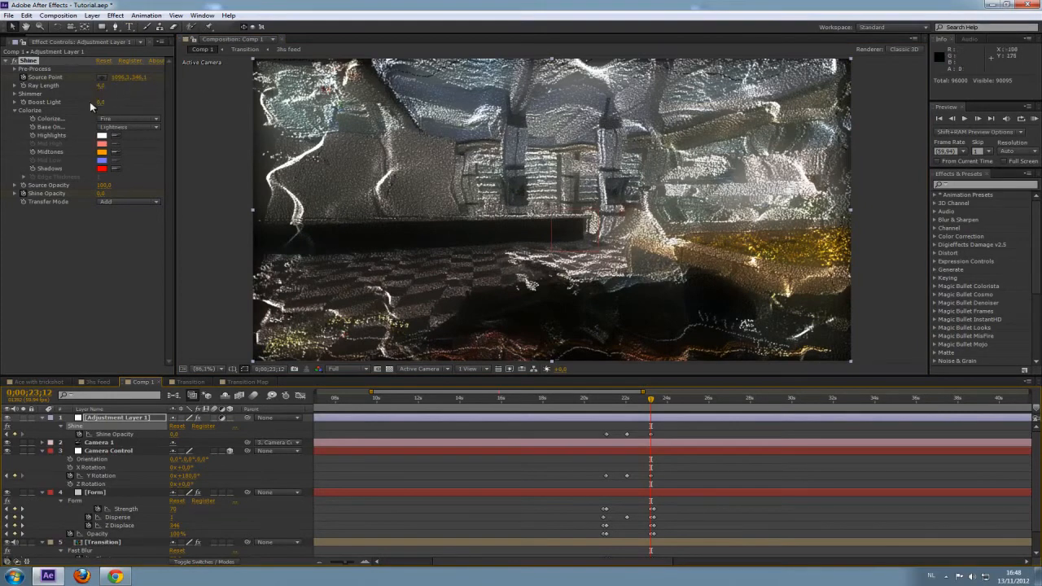
left_click(100, 77)
left_click(342, 209)
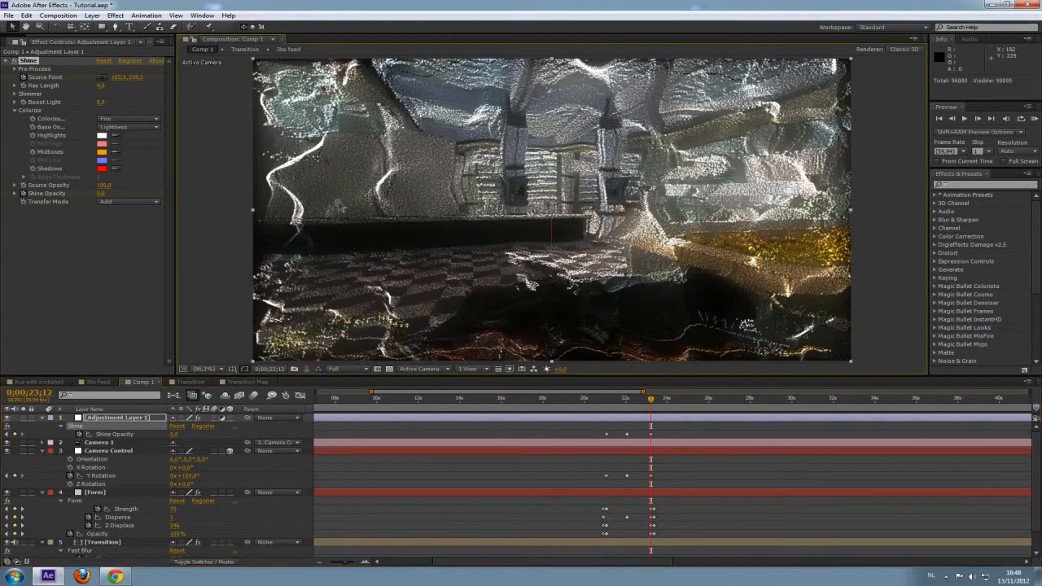
left_click_drag(651, 401, 614, 396)
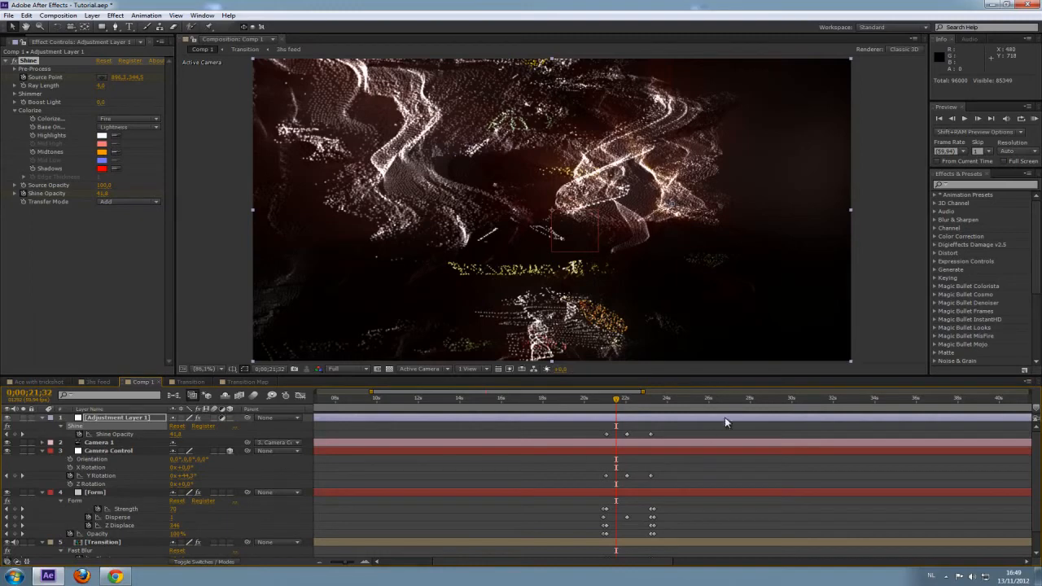
Step: Reveal Camera 1's transform properties and start keyframing its Position at 0;00;21;04
left_click(122, 443)
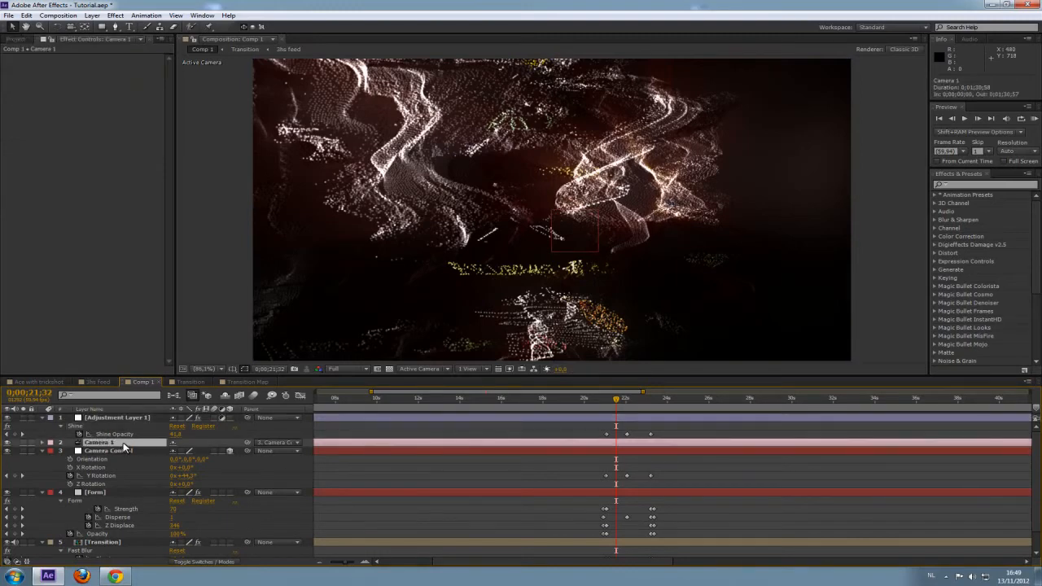
left_click(43, 442)
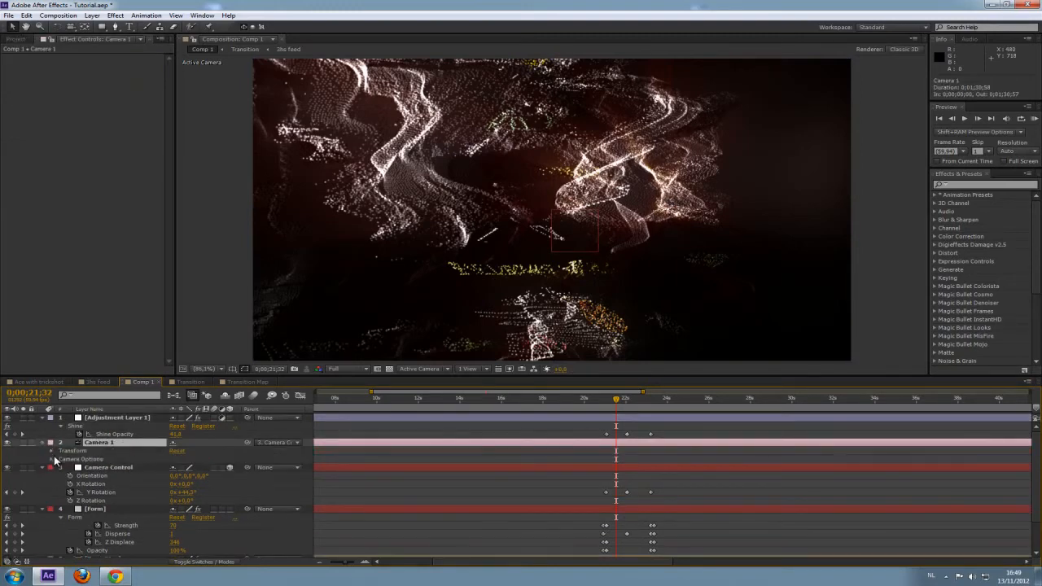
left_click(51, 451)
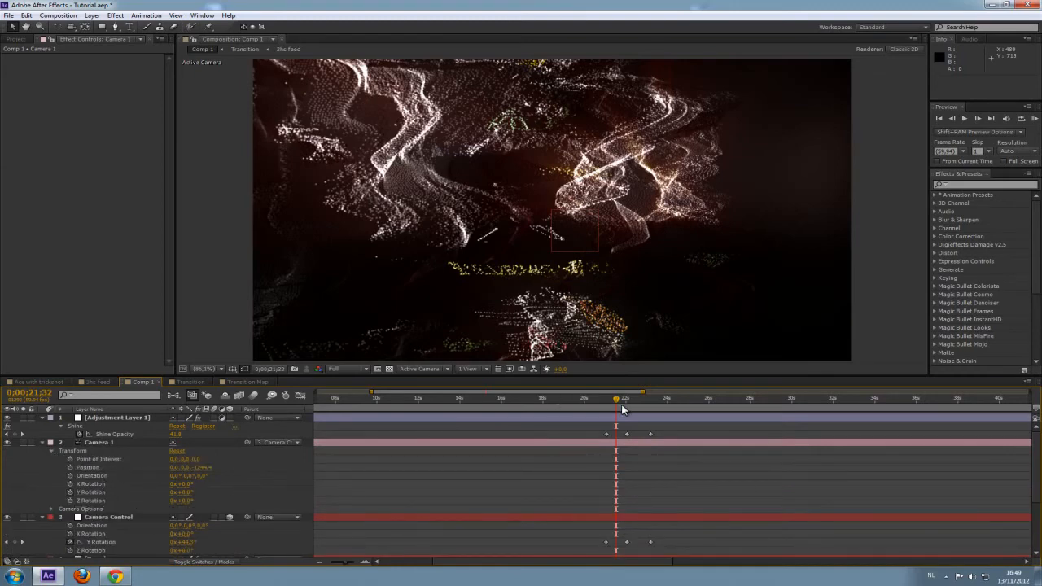
left_click_drag(618, 402, 607, 402)
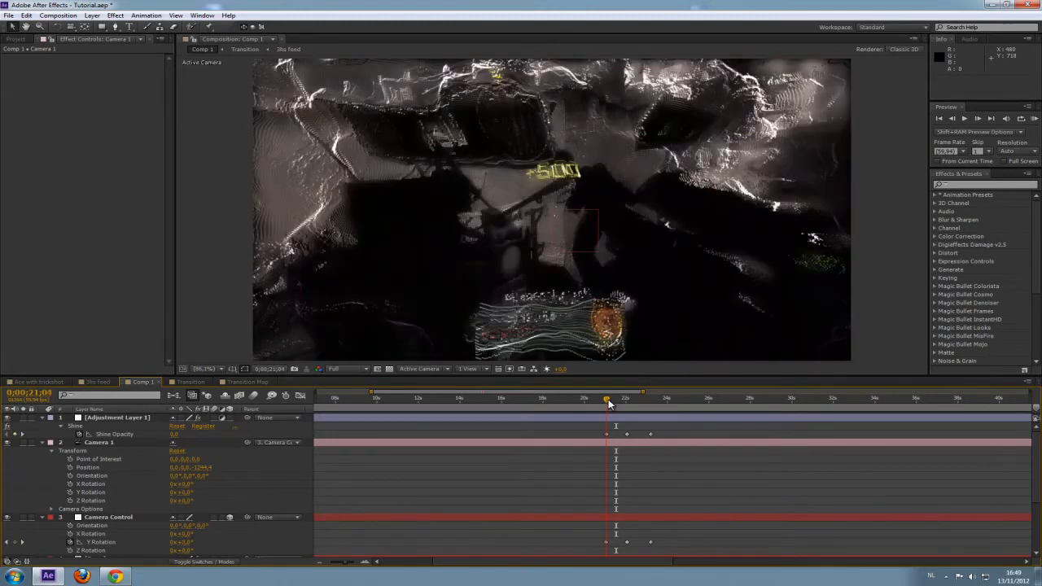
left_click(70, 468)
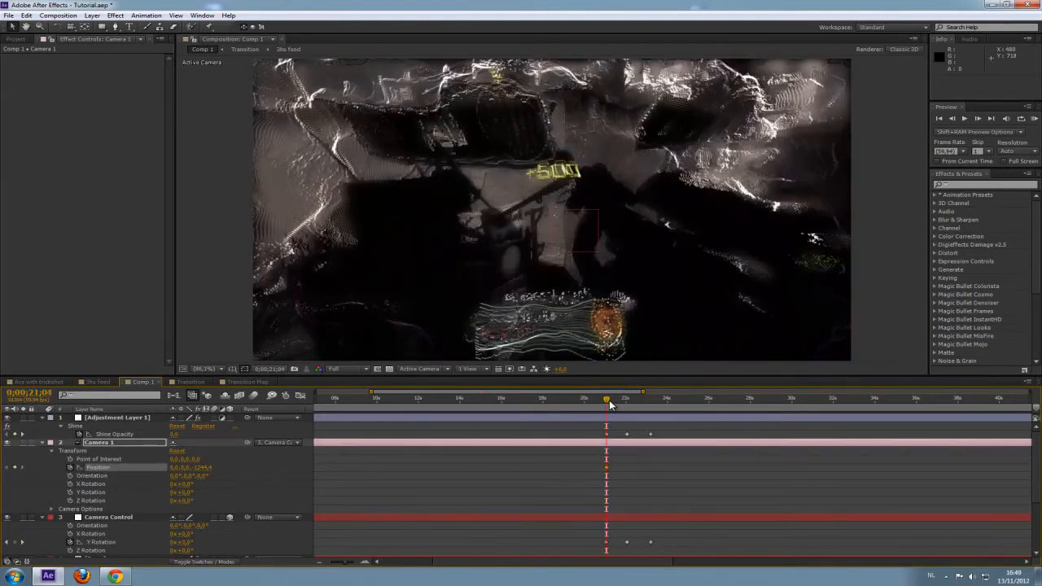
Step: Set Camera 1's Z position to about -629 at 0;00;22;03 and copy its first Position keyframe to 0;00;23;12
left_click_drag(613, 404, 626, 405)
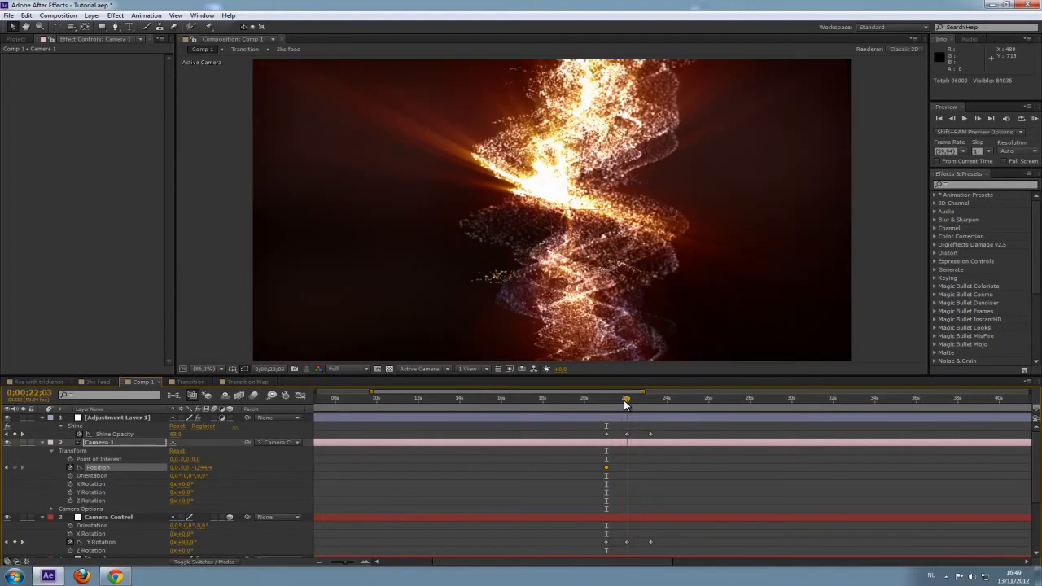
left_click_drag(204, 468, 532, 465)
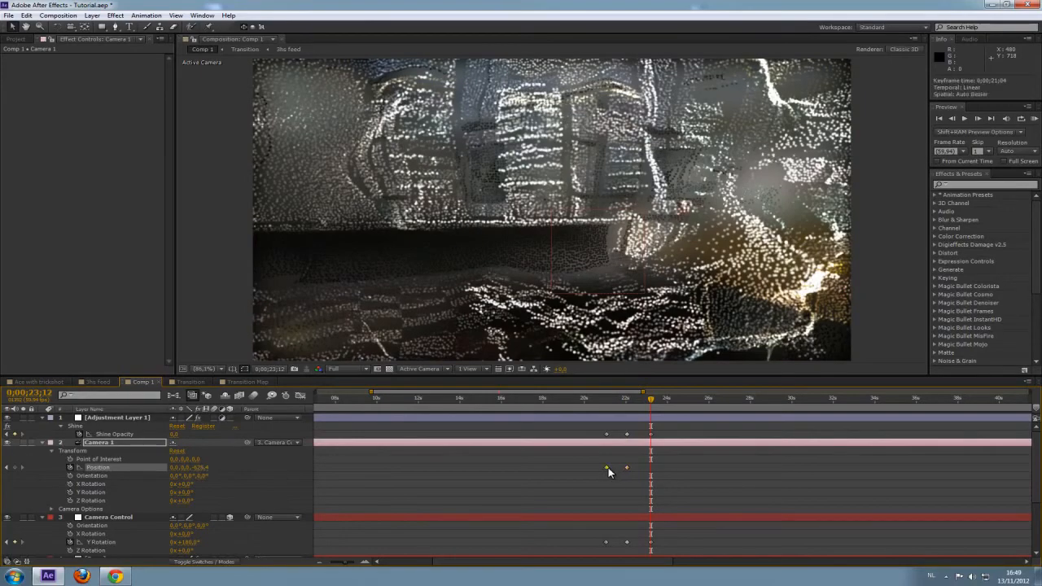
key("ctrl+c")
key("ctrl+v")
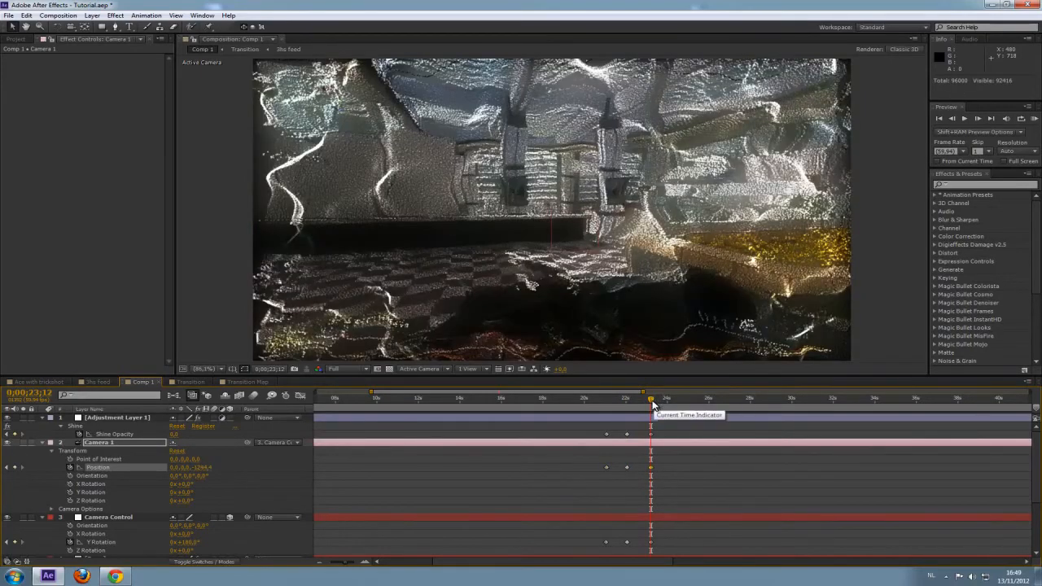
Step: Scrub through the camera push-in and play a RAM preview of the transition
left_click_drag(651, 405, 626, 405)
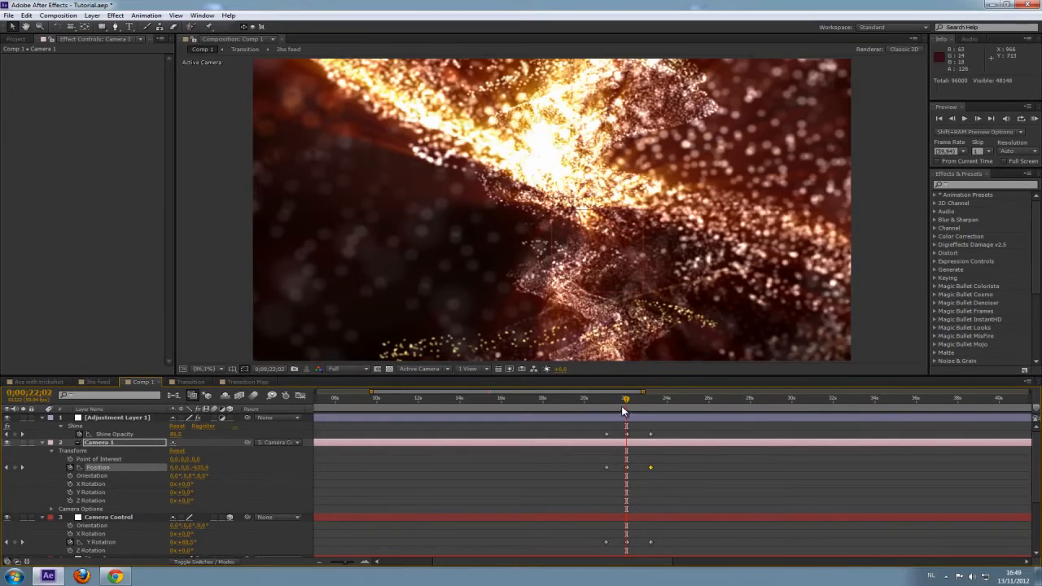
left_click_drag(625, 399, 601, 398)
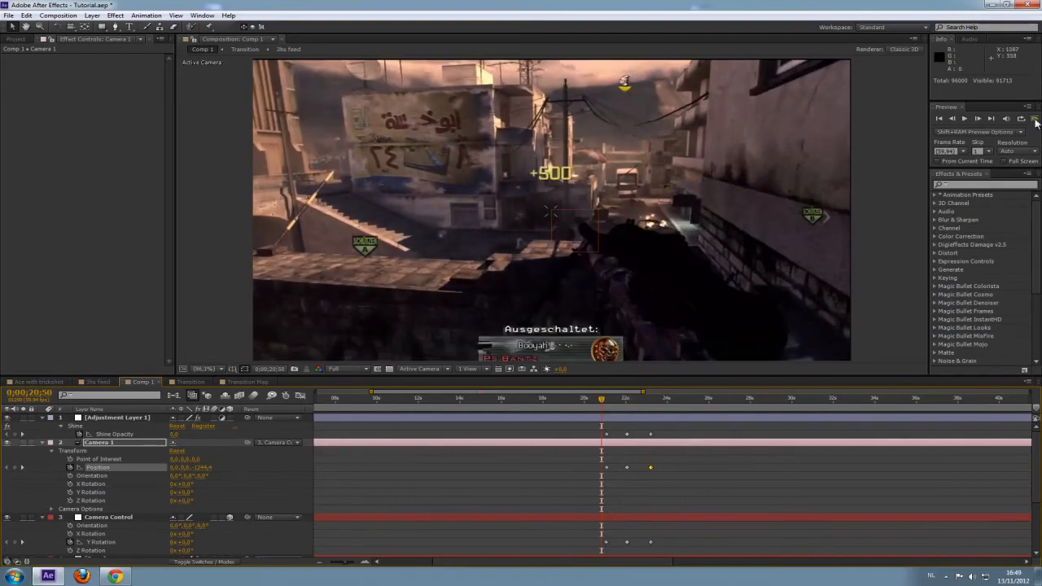
left_click(1033, 120)
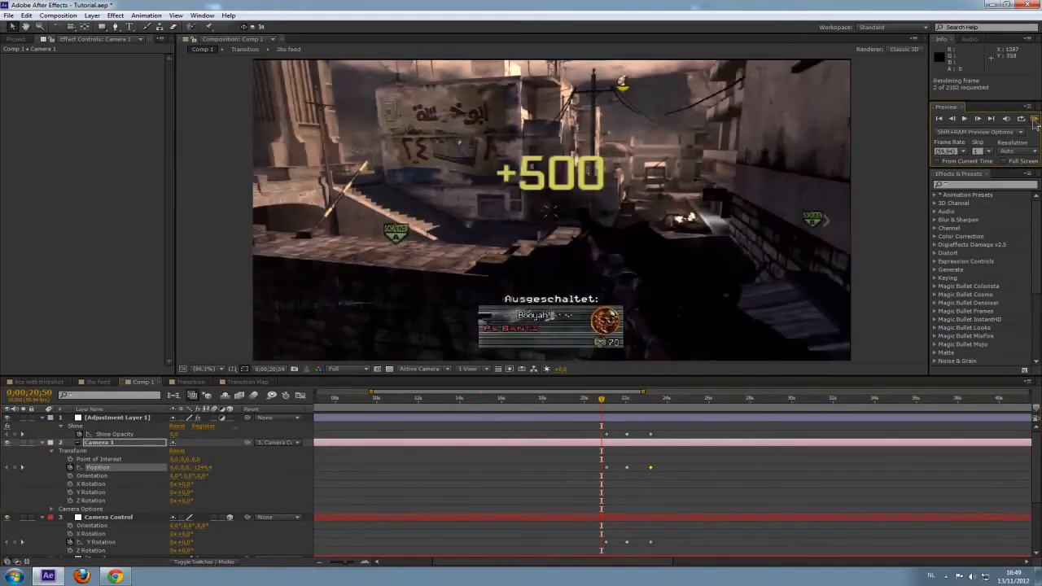
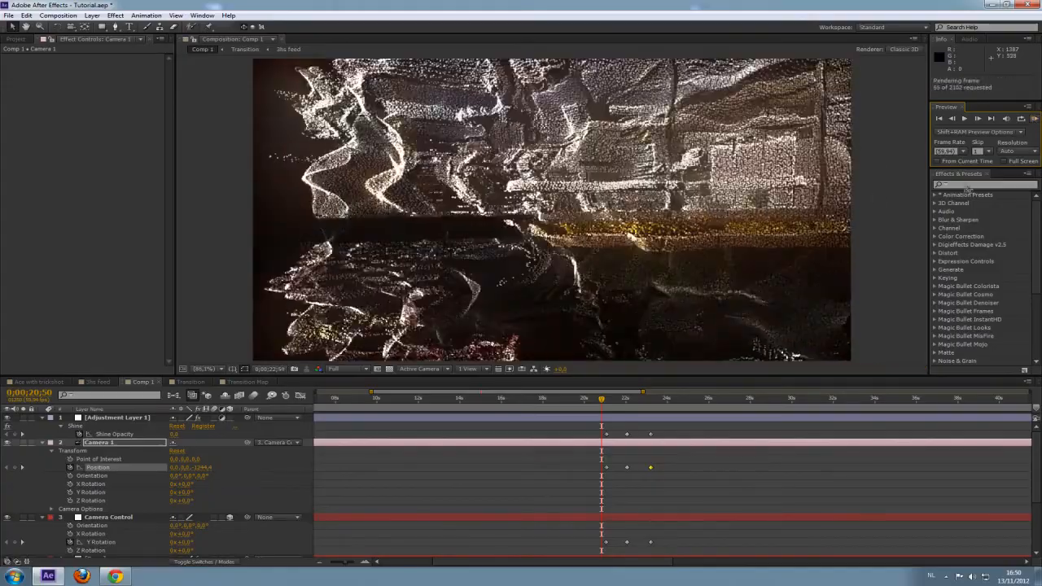
left_click(1022, 130)
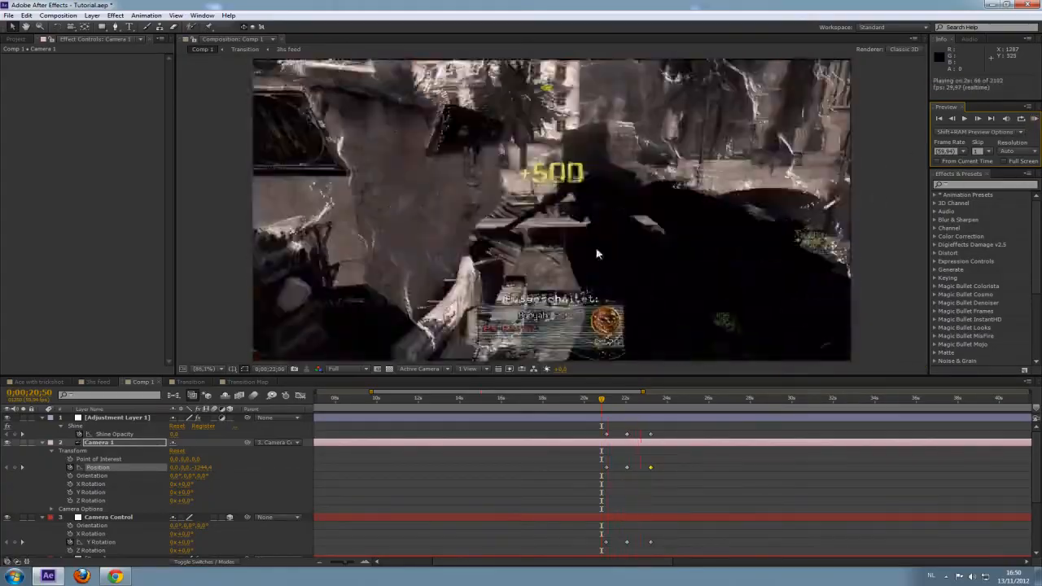
left_click(618, 236)
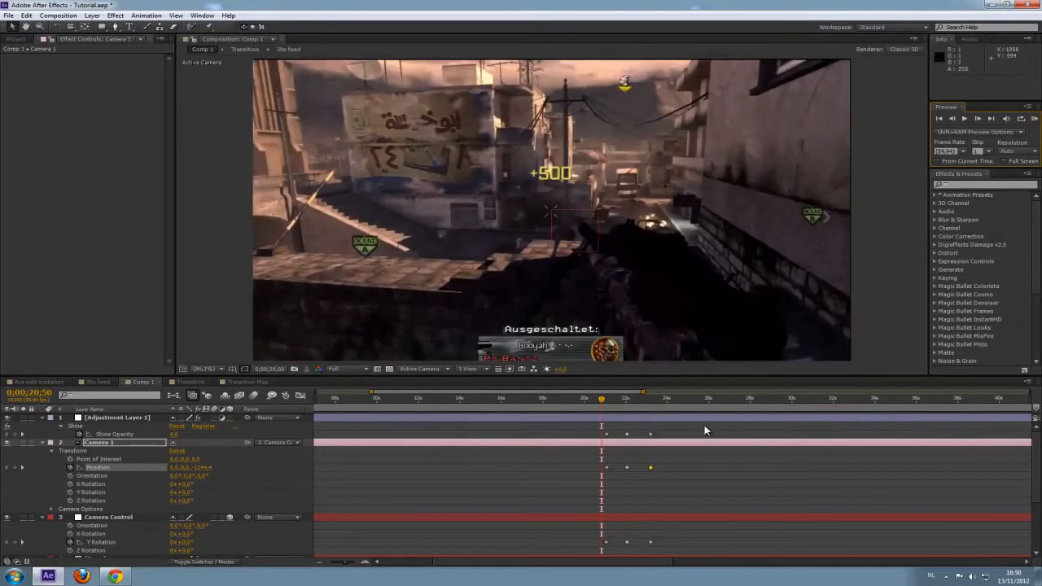
Step: Add Black Light VR Remix Demo.mp3 from the project to Comp 1 as the top layer
left_click_drag(592, 400, 643, 400)
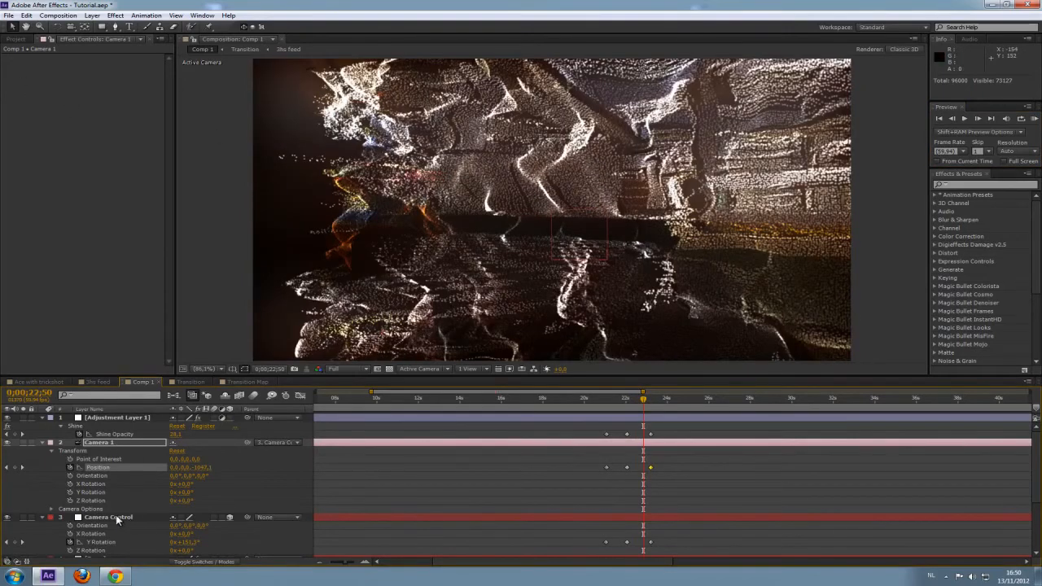
left_click(16, 39)
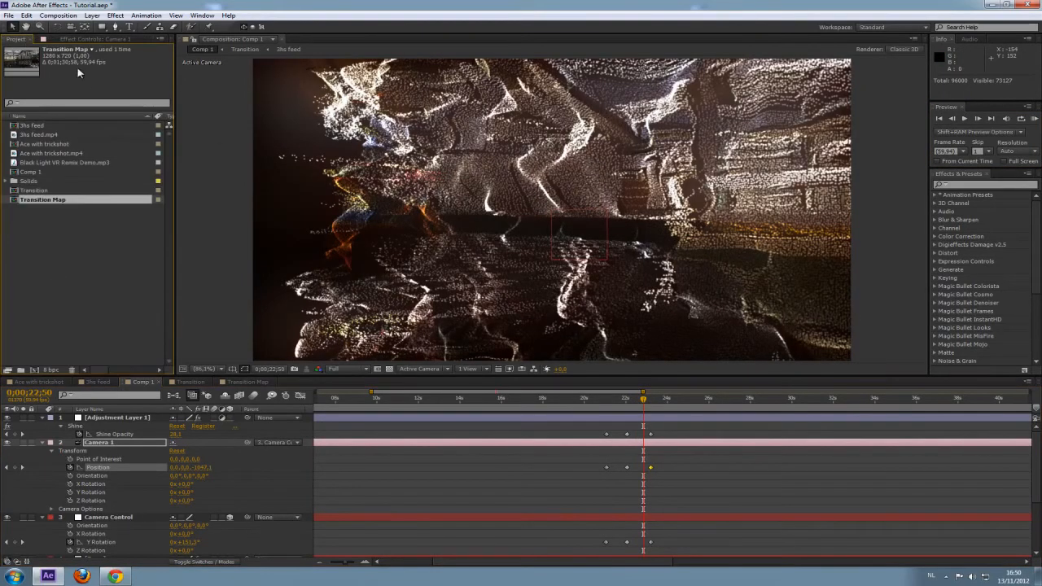
left_click(46, 163)
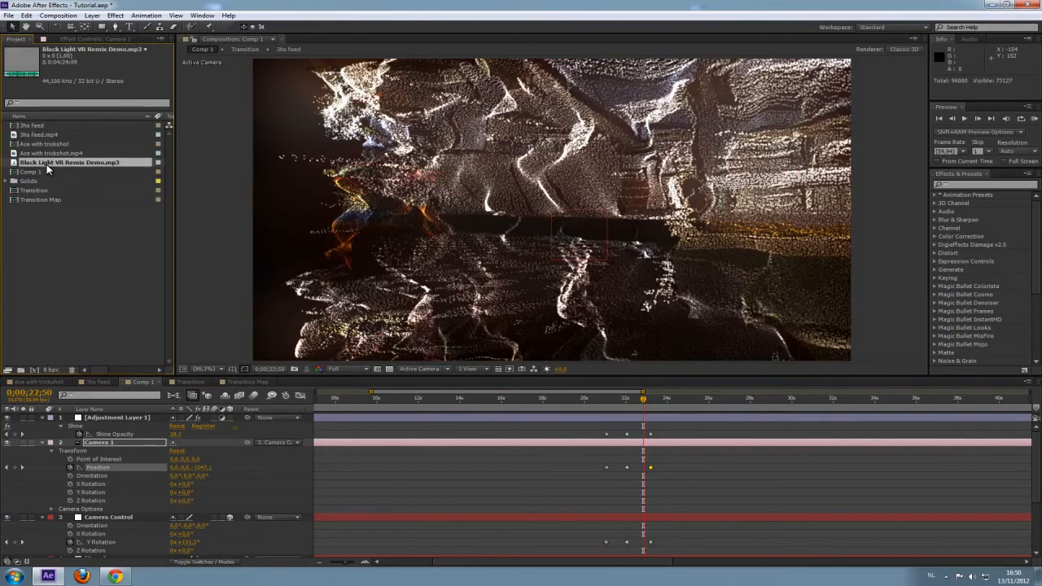
left_click_drag(137, 403, 128, 414)
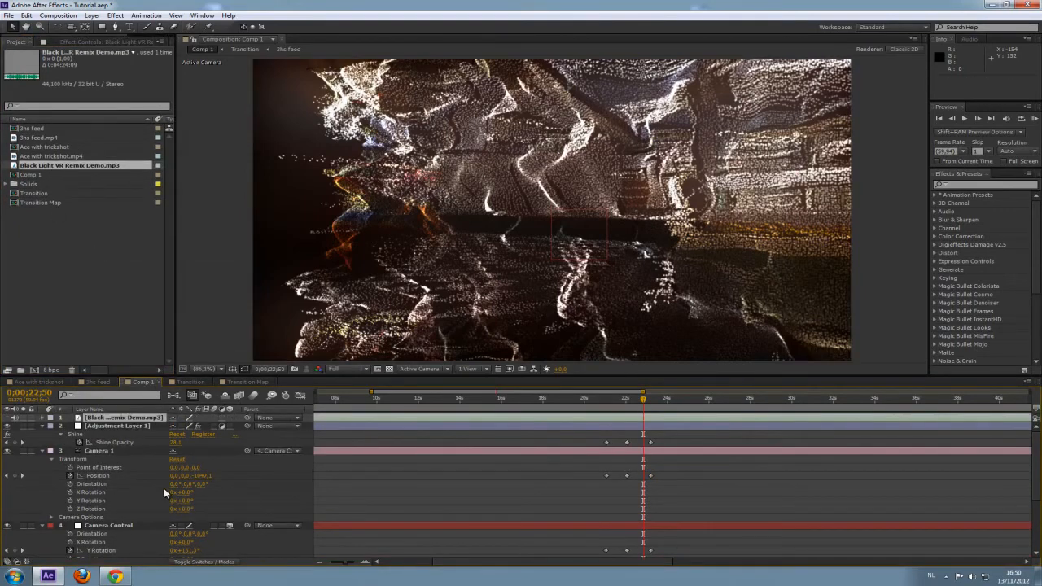
Step: In the Form layer's effect settings, set the Audio React audio layer to Black Light VR Remix Demo.mp3
scroll(113, 521, "down", 3)
left_click(98, 494)
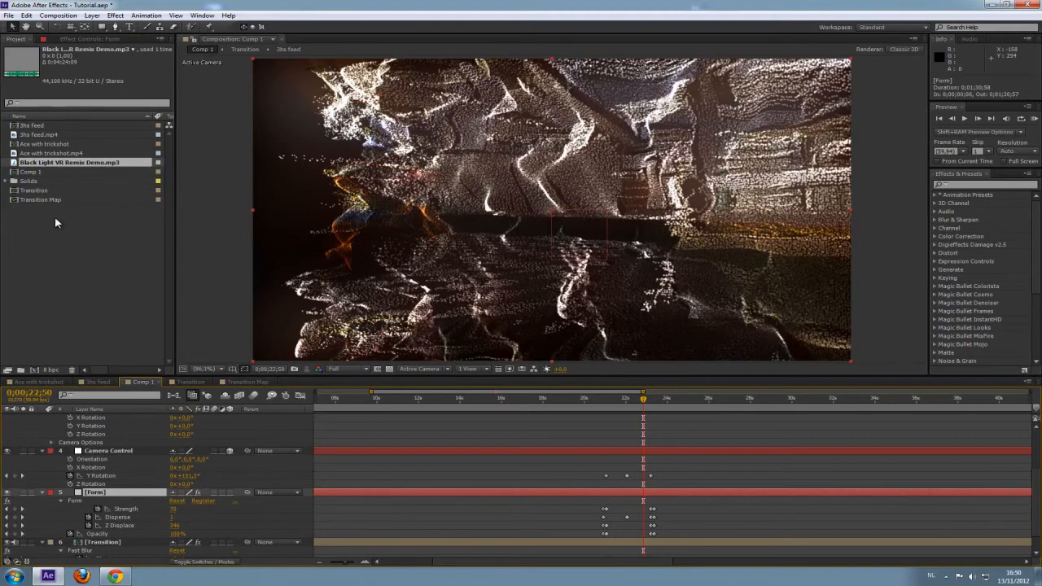
left_click(77, 39)
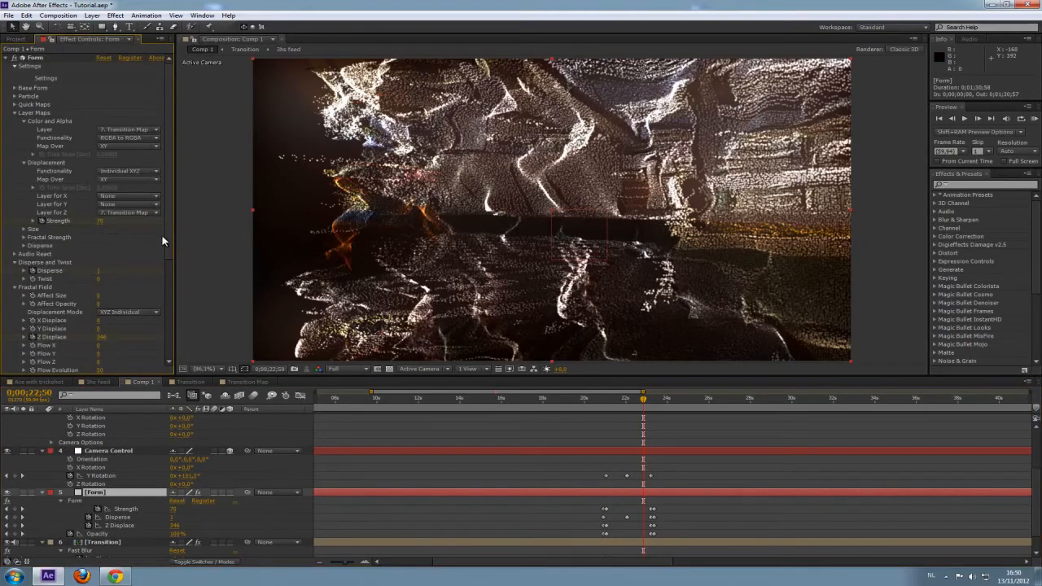
left_click_drag(163, 241, 171, 330)
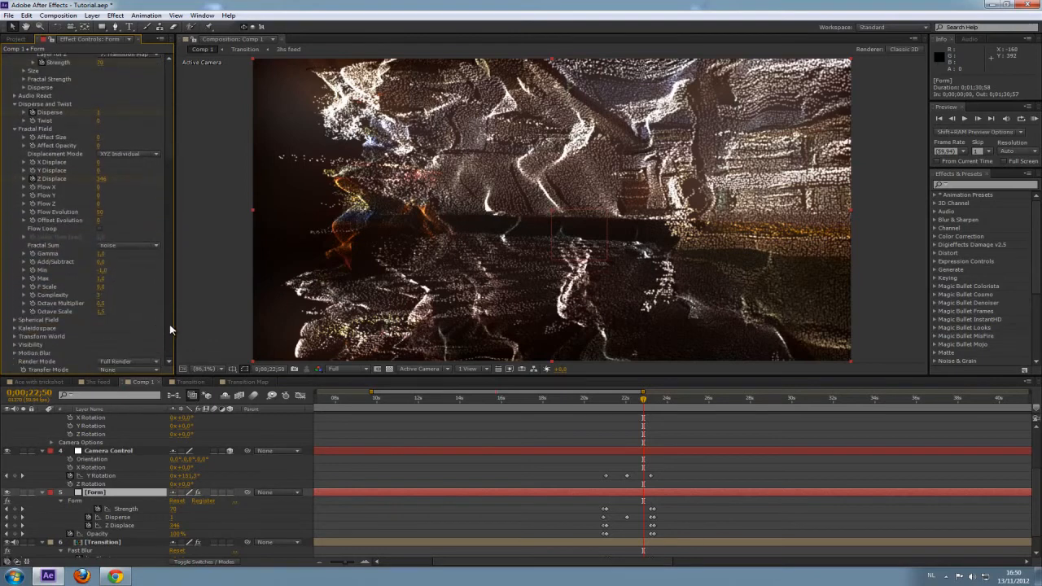
scroll(16, 336, "up", 2)
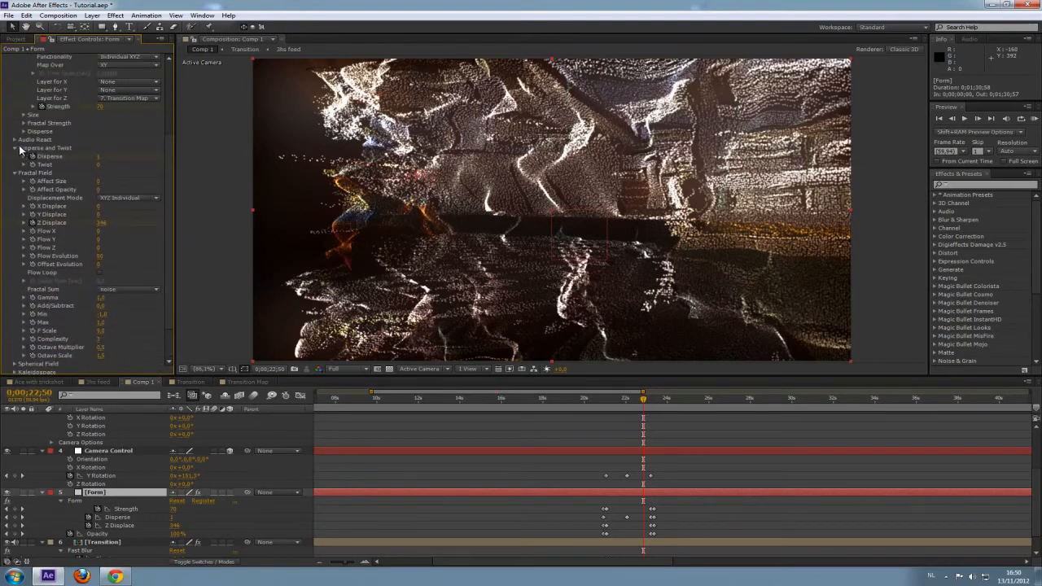
left_click(15, 148)
left_click(15, 140)
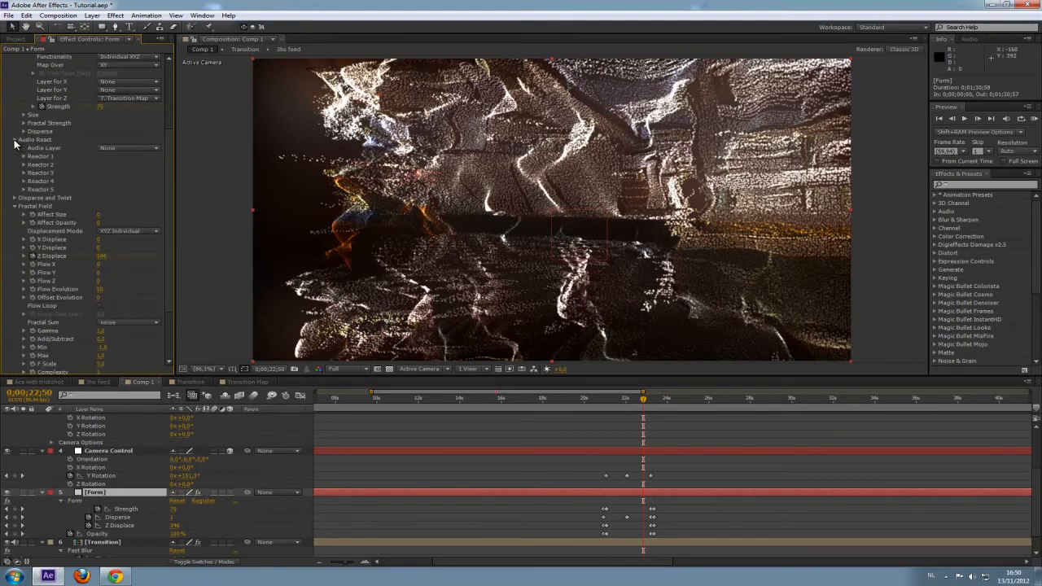
left_click(109, 149)
left_click(145, 174)
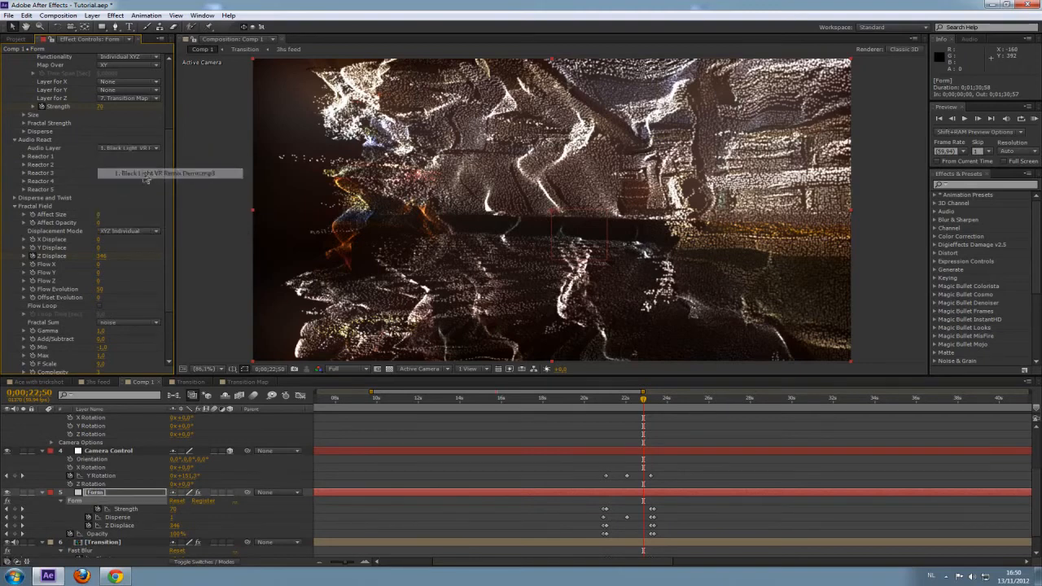
Step: Map Form's audio Reactor 1 to Fractal and set its Delay Direction to Z Outwards
left_click(25, 156)
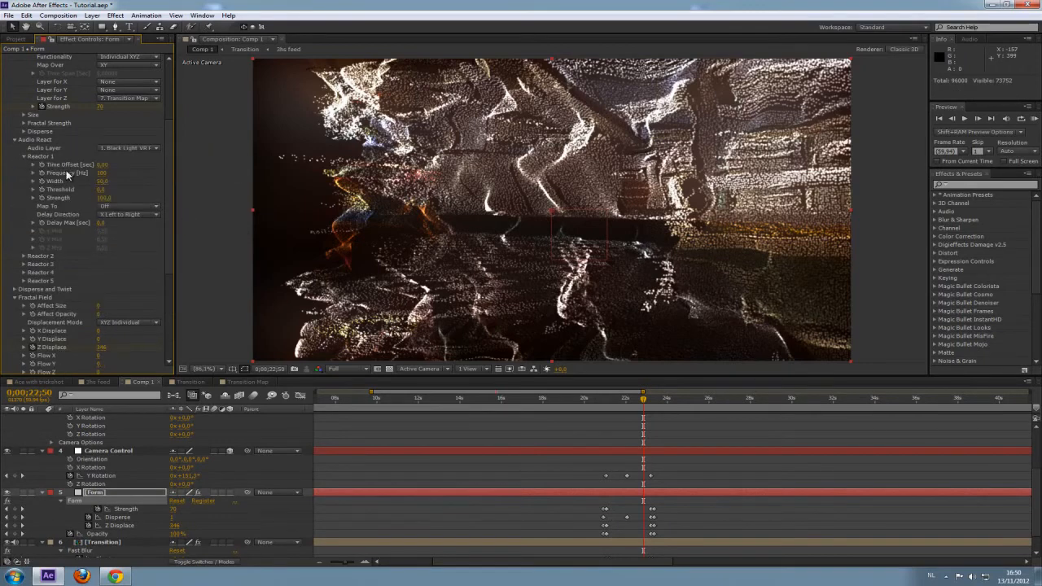
left_click(123, 209)
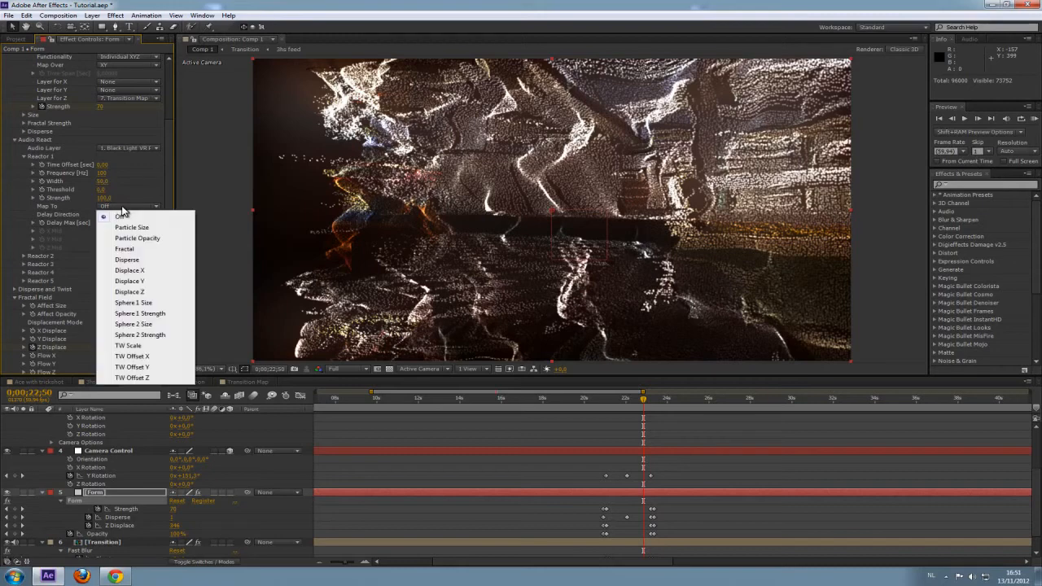
left_click(139, 249)
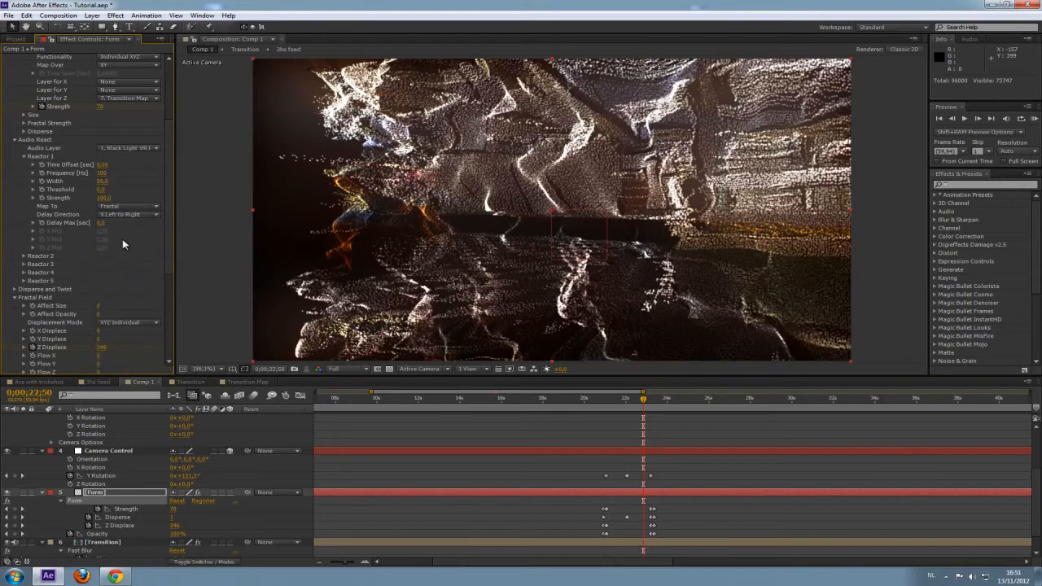
left_click(118, 215)
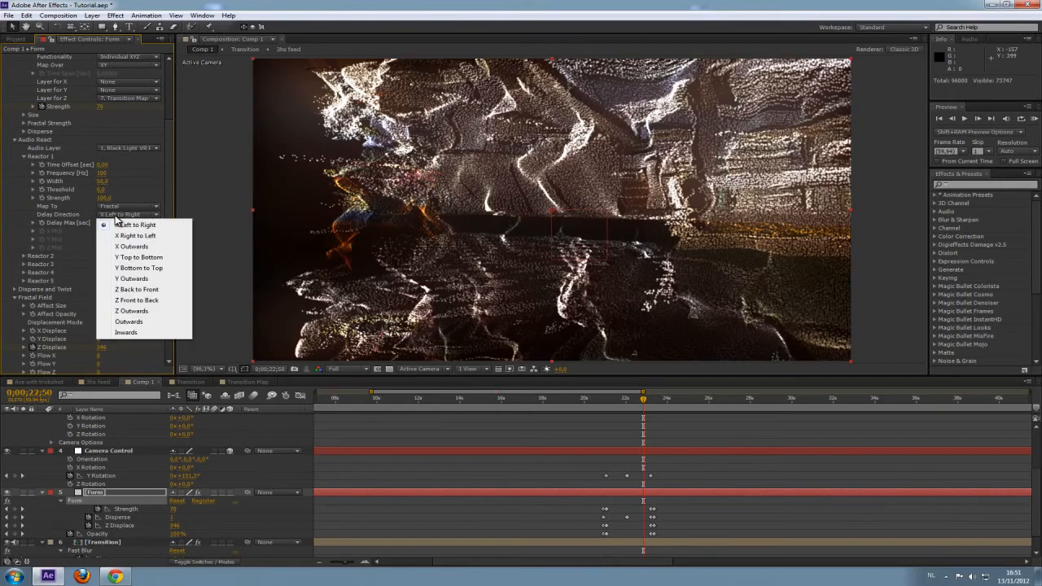
left_click(142, 313)
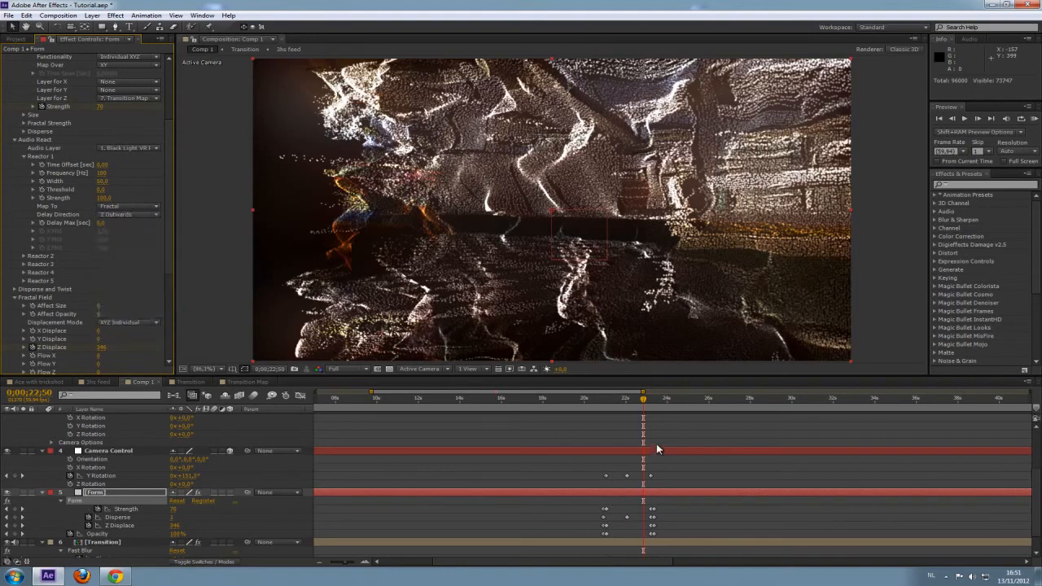
Step: Display the audio waveform of the Black Light VR Remix Demo.mp3 layer in the Comp 1 timeline
scroll(425, 445, "up", 3)
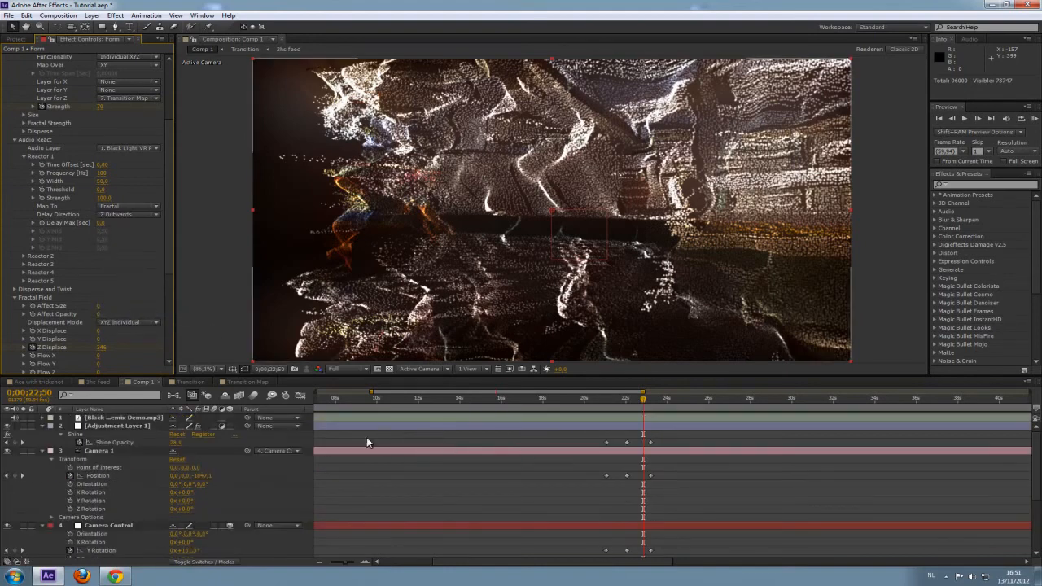
left_click(121, 420)
key("l")
key("l")
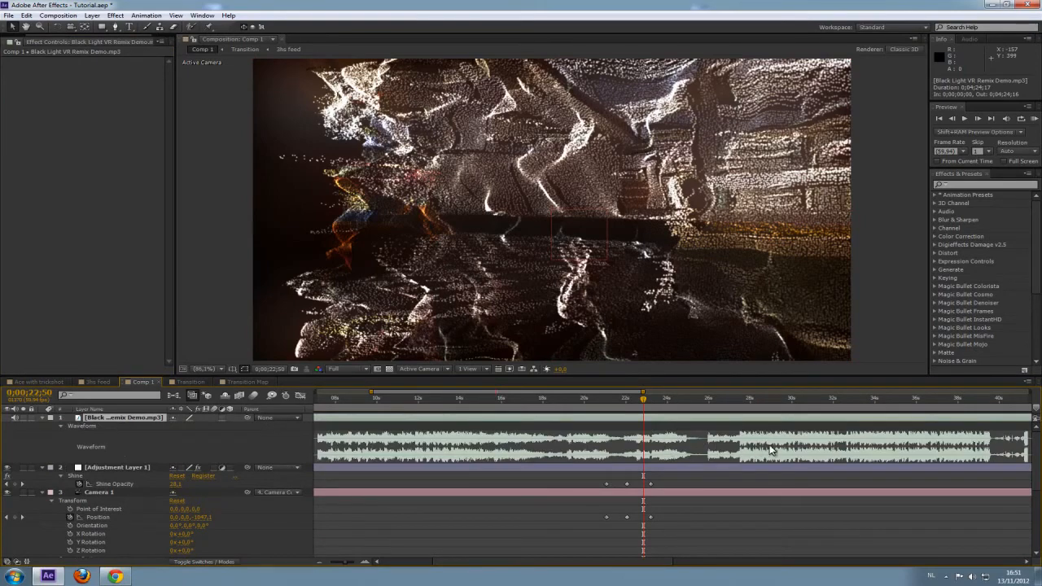
Step: Slide the Black Light VR Remix Demo.mp3 layer earlier so its loud section starts at the first transition keyframes
left_click(778, 444)
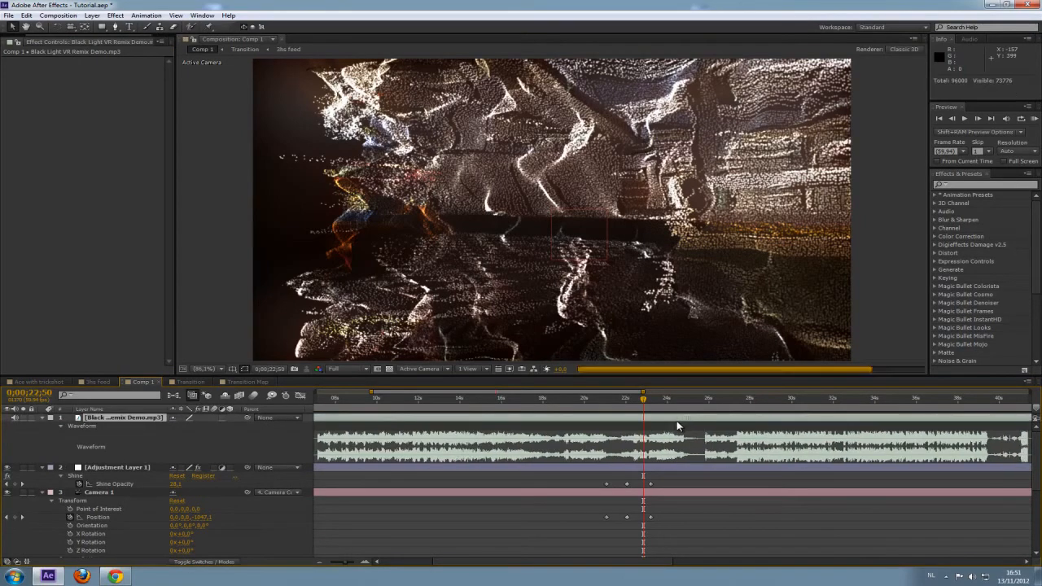
left_click(591, 429)
left_click_drag(592, 424, 552, 423)
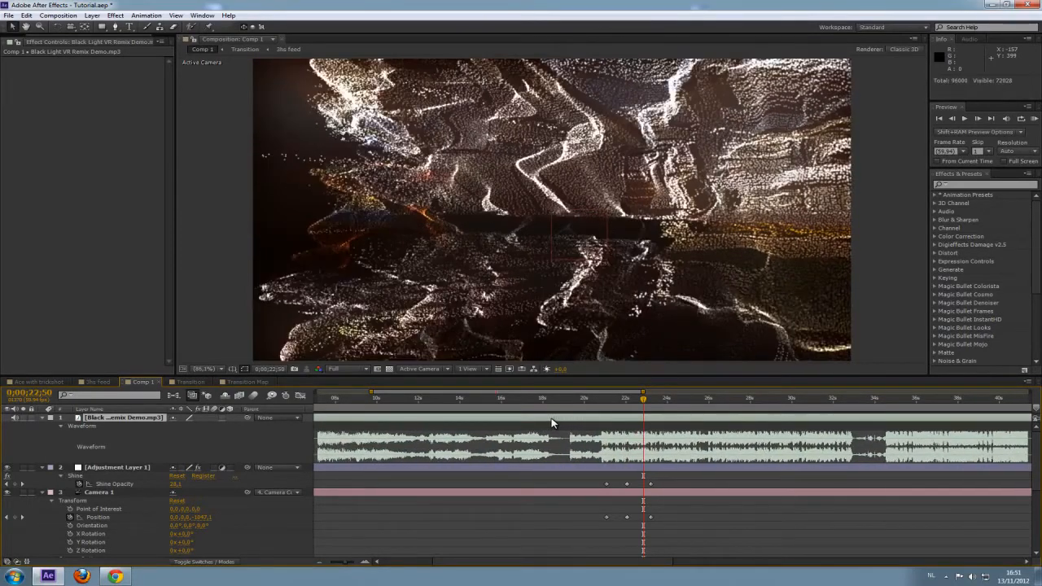
Step: At 0;00;22;02, set the Strength of the Form layer's audio Reactor 1 to -50
left_click(636, 400)
left_click_drag(636, 402, 626, 400)
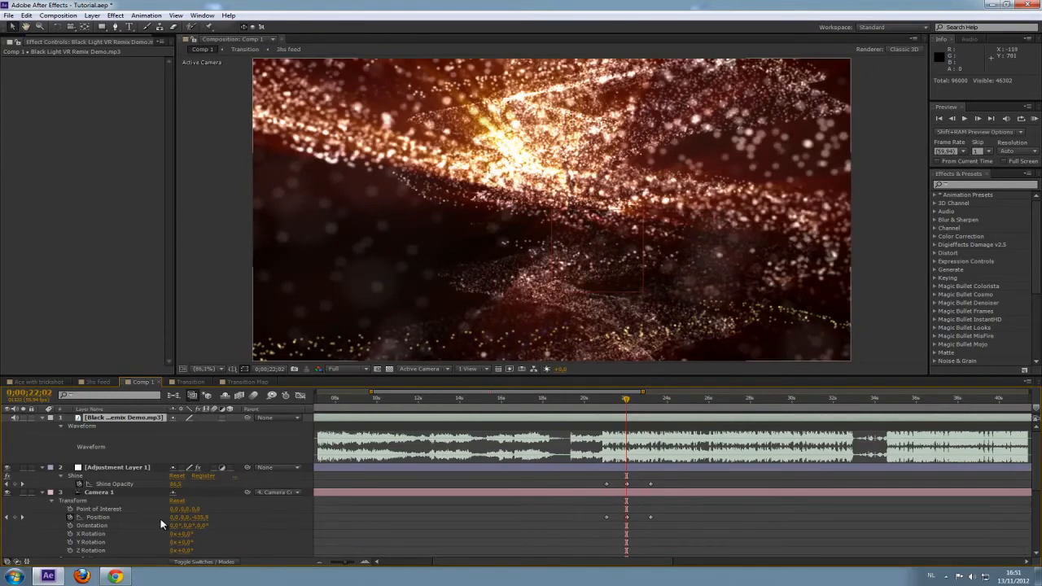
scroll(136, 446, "down", 3)
left_click(101, 533)
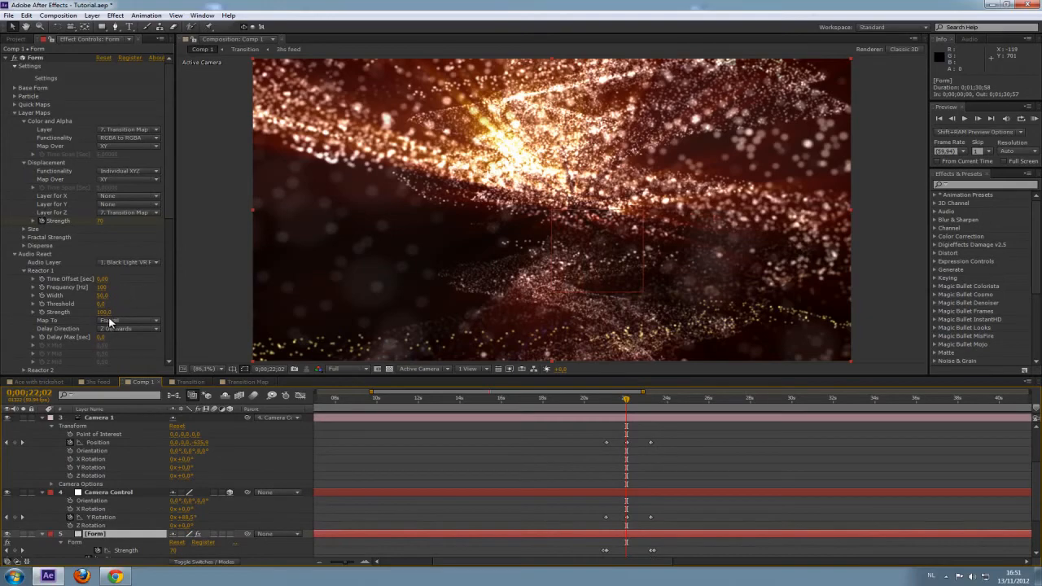
left_click_drag(106, 314, 97, 314)
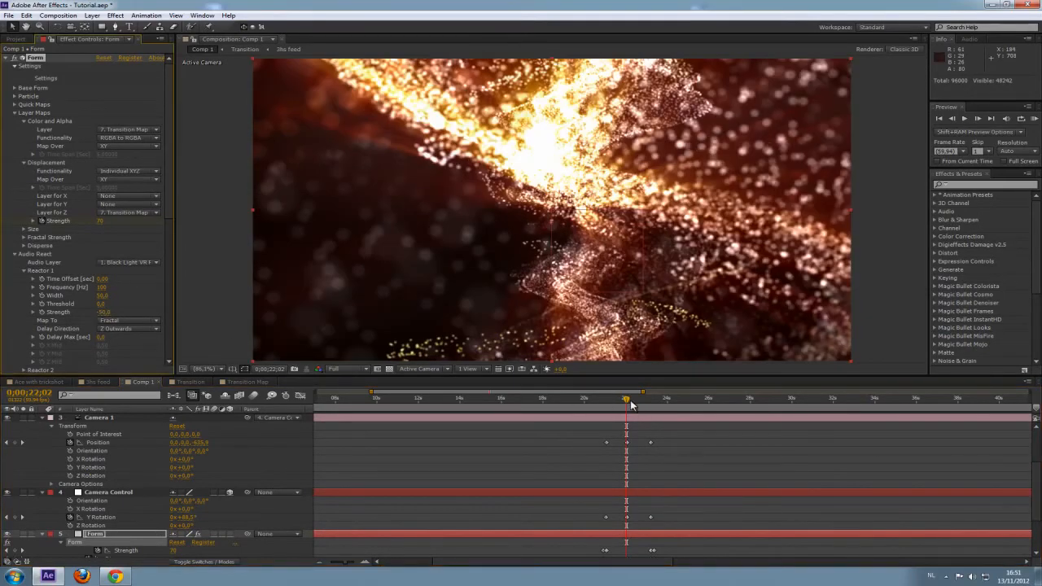
Step: Play a RAM preview of the audio-reactive transition with the playhead at 0;00;21;04, and scrub through the particles to 0;00;21;49
left_click_drag(631, 405, 611, 402)
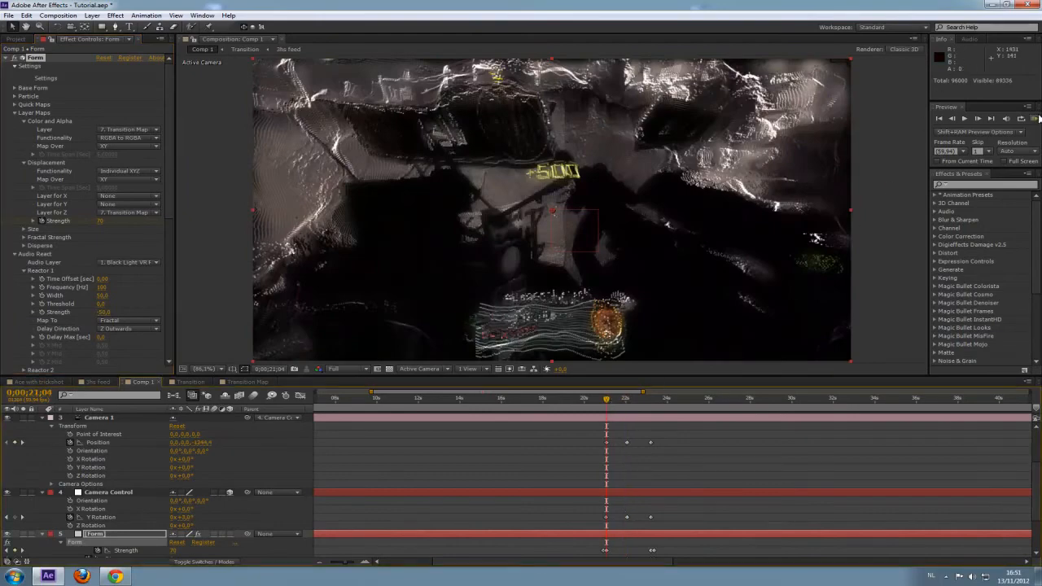
left_click(1037, 118)
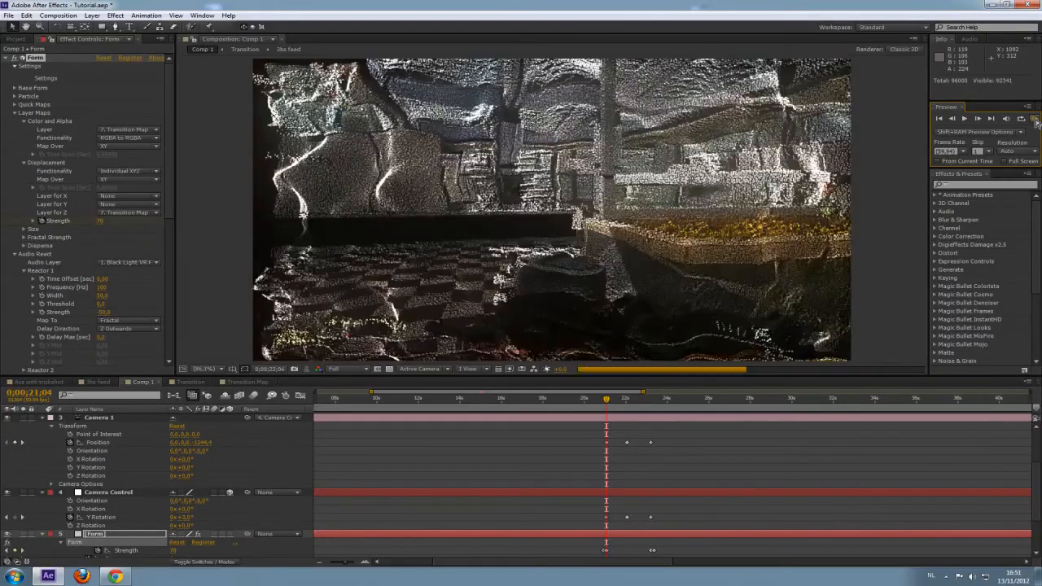
left_click(1034, 119)
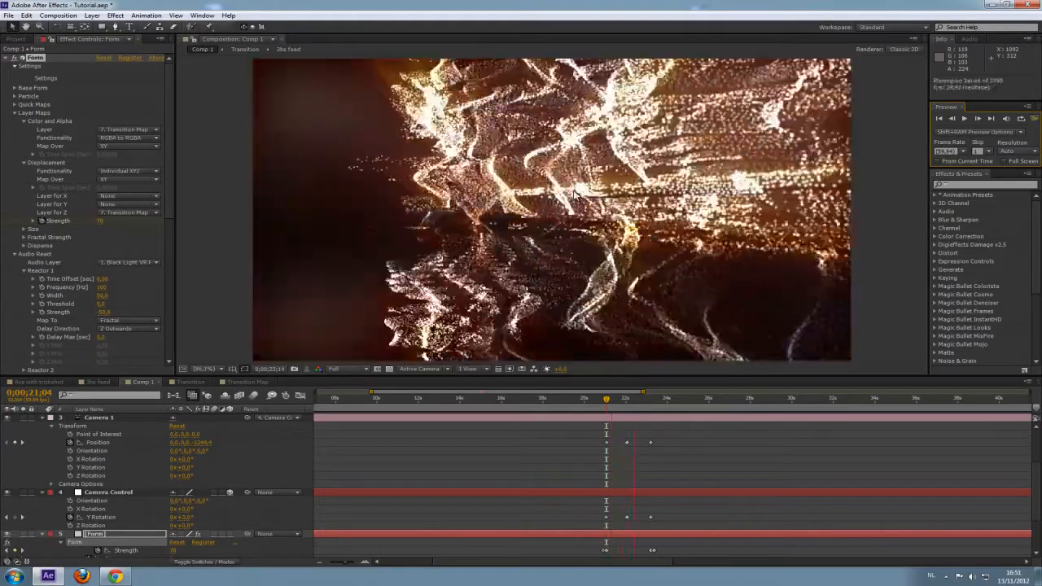
left_click(1034, 120)
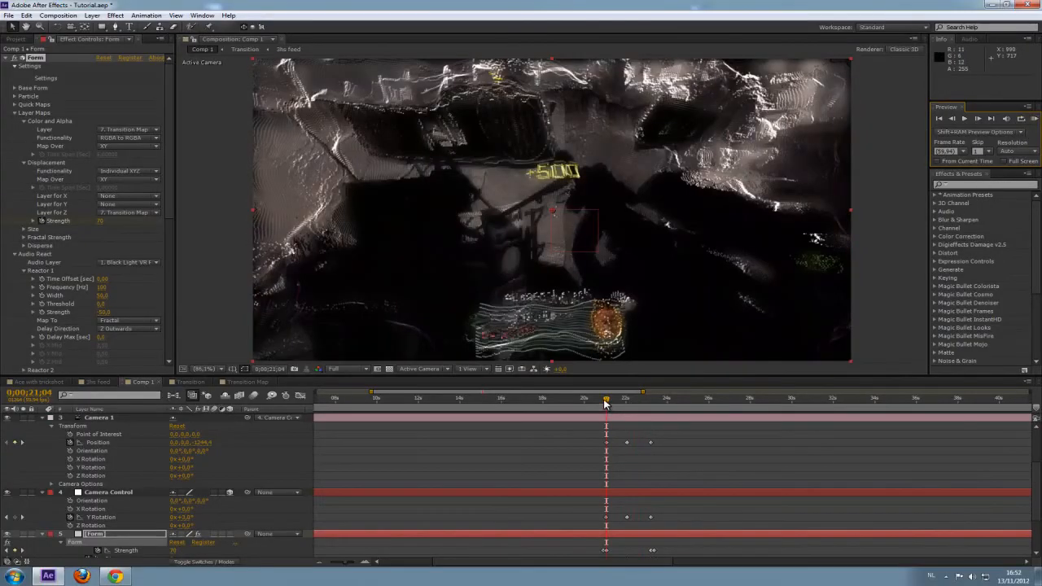
left_click_drag(605, 401, 622, 402)
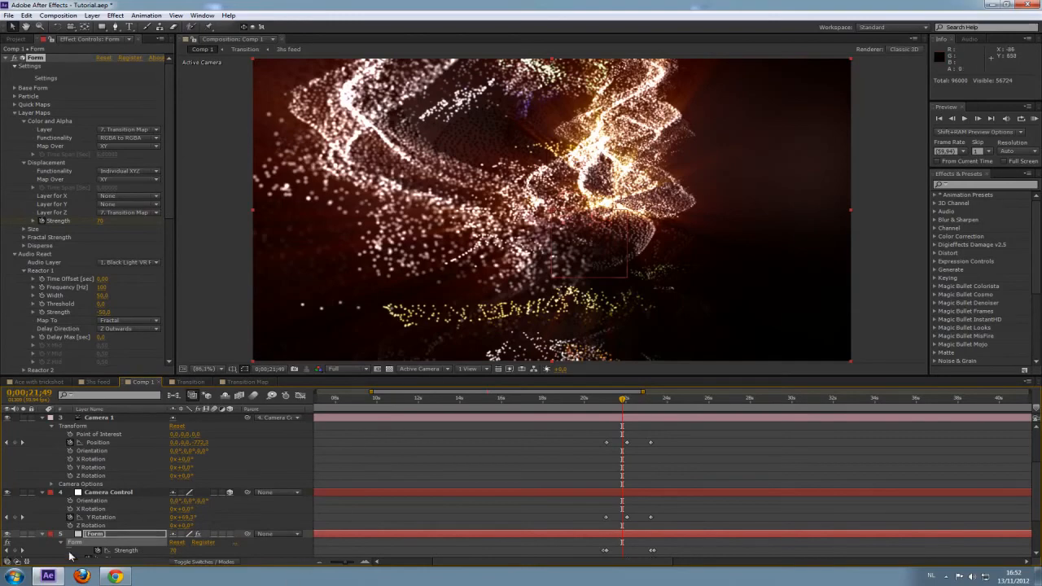
Step: Switch to Chrome and review the transitions in the Xoogle Training YouTube video at several points between 0:11 and 0:23
mouse_move(118, 577)
left_click(117, 577)
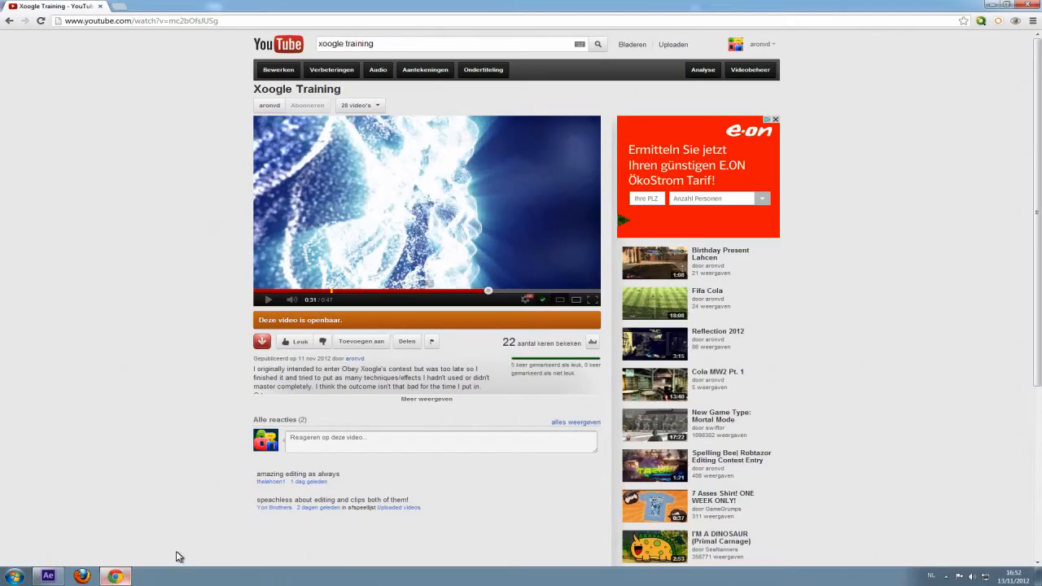
left_click(335, 292)
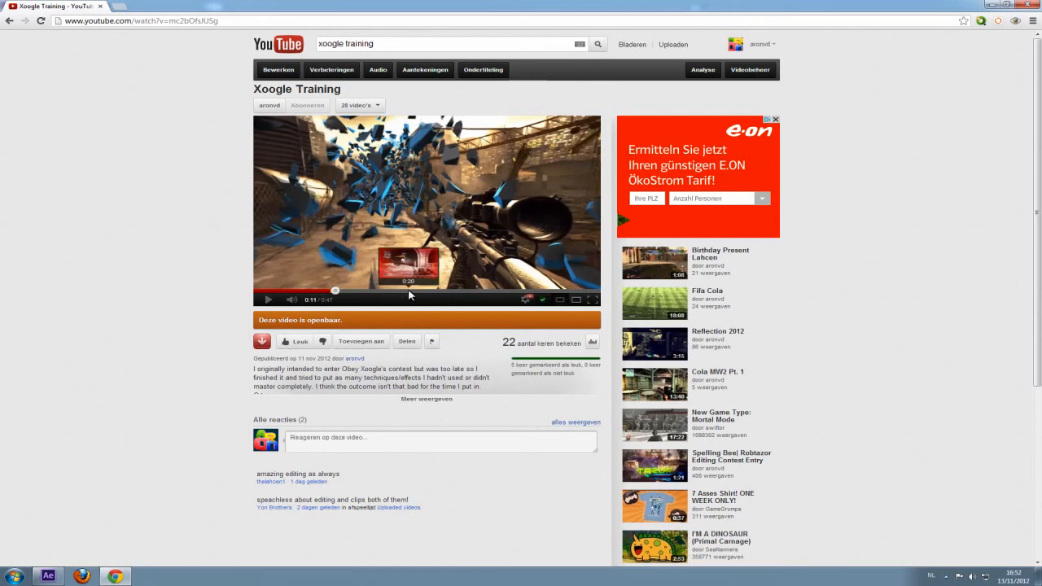
left_click(408, 290)
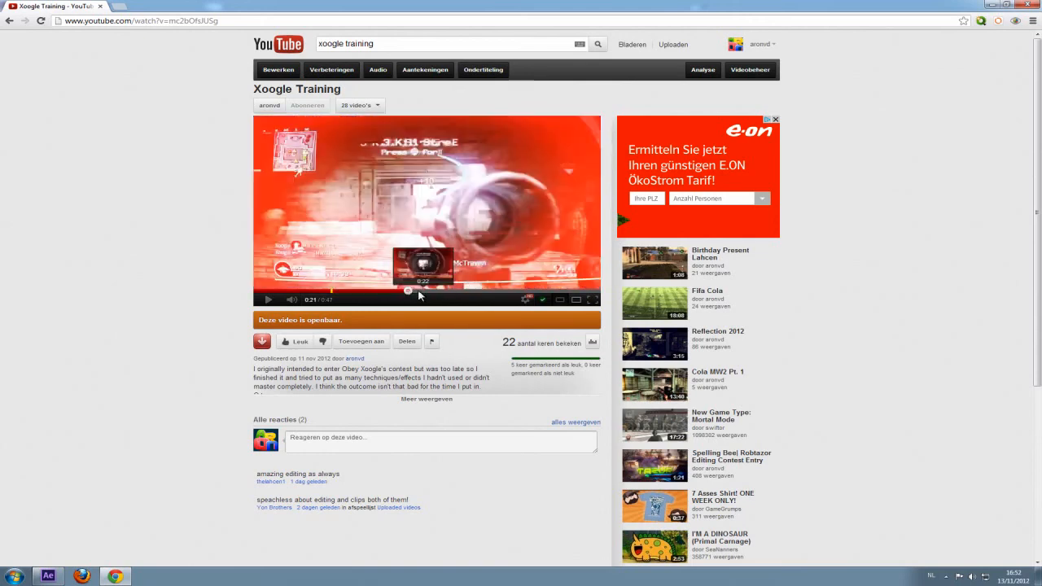
left_click(396, 291)
left_click(416, 218)
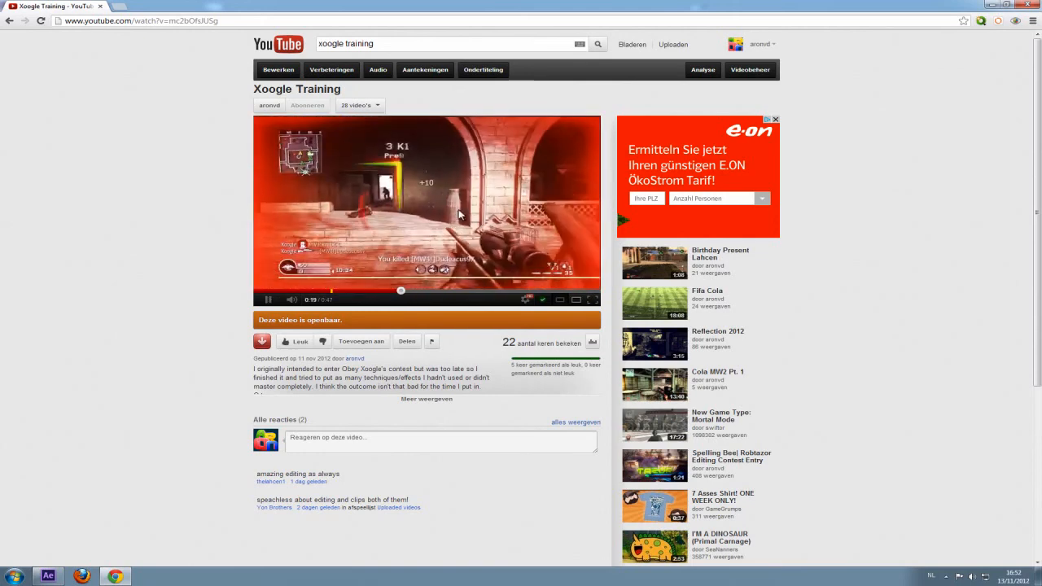
left_click(426, 167)
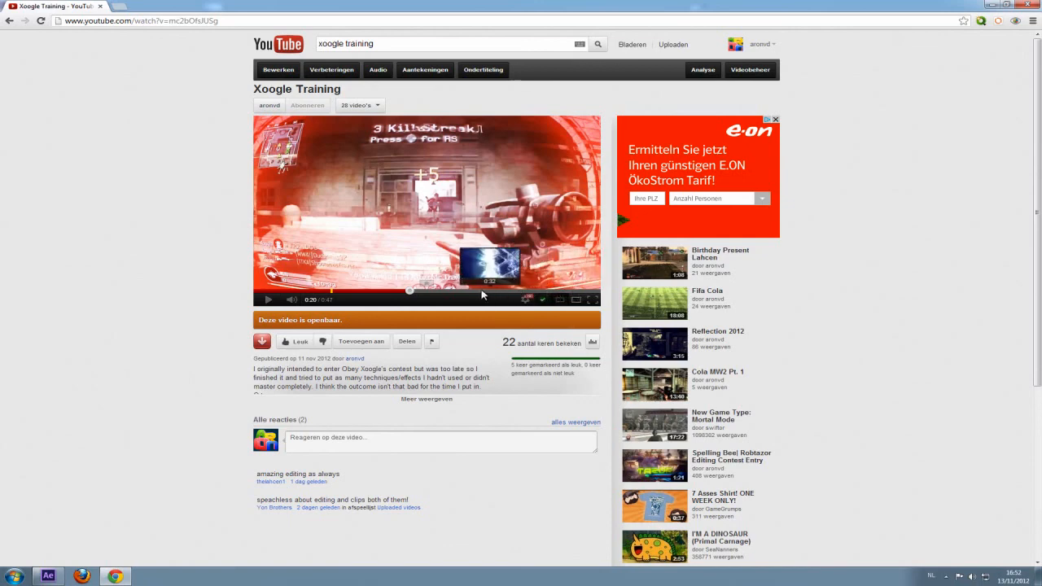
left_click(425, 298)
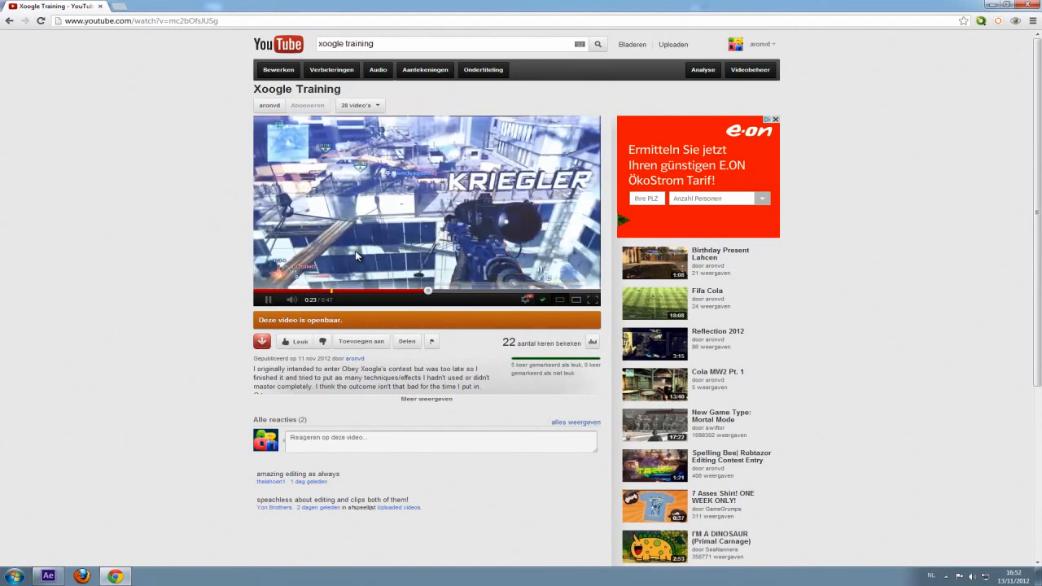
left_click(424, 295)
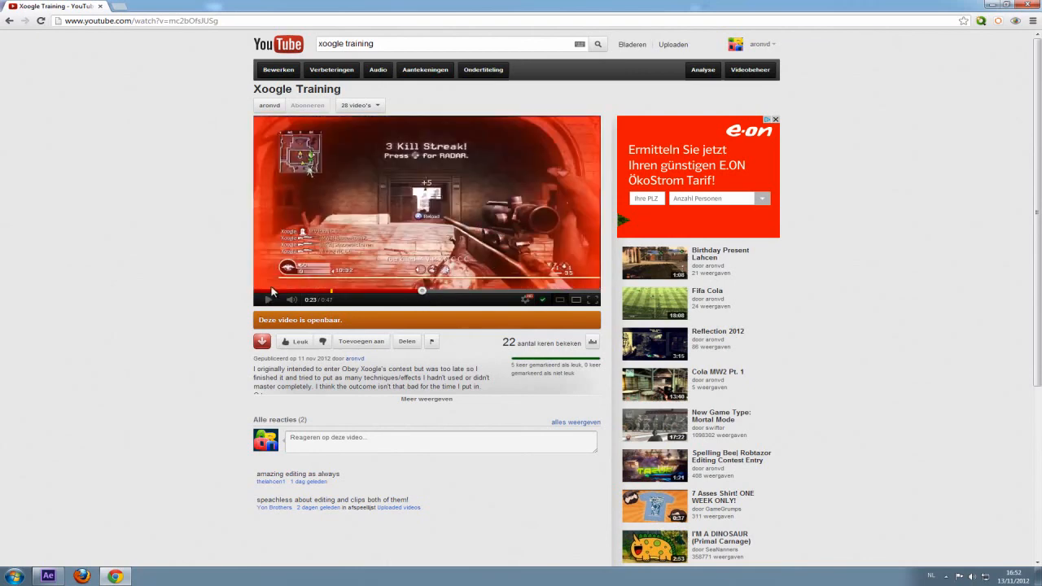
left_click(950, 579)
left_click(951, 579)
left_click(950, 579)
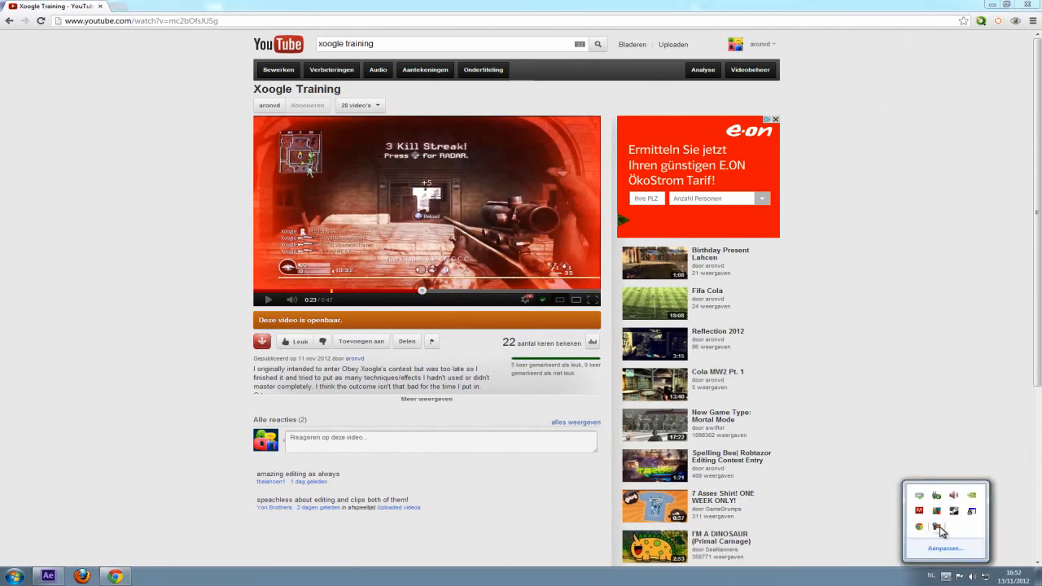
left_click(939, 527)
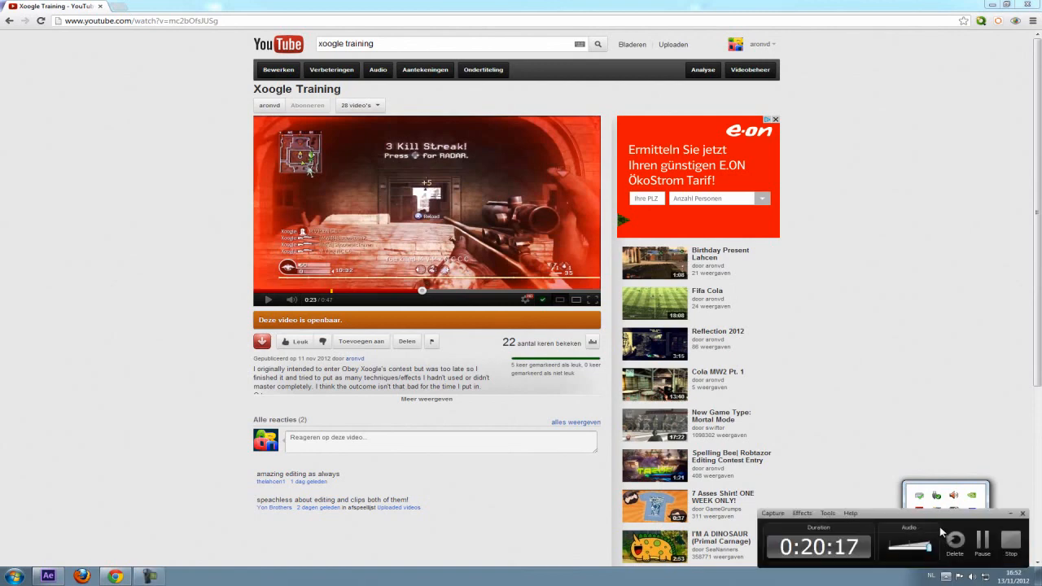